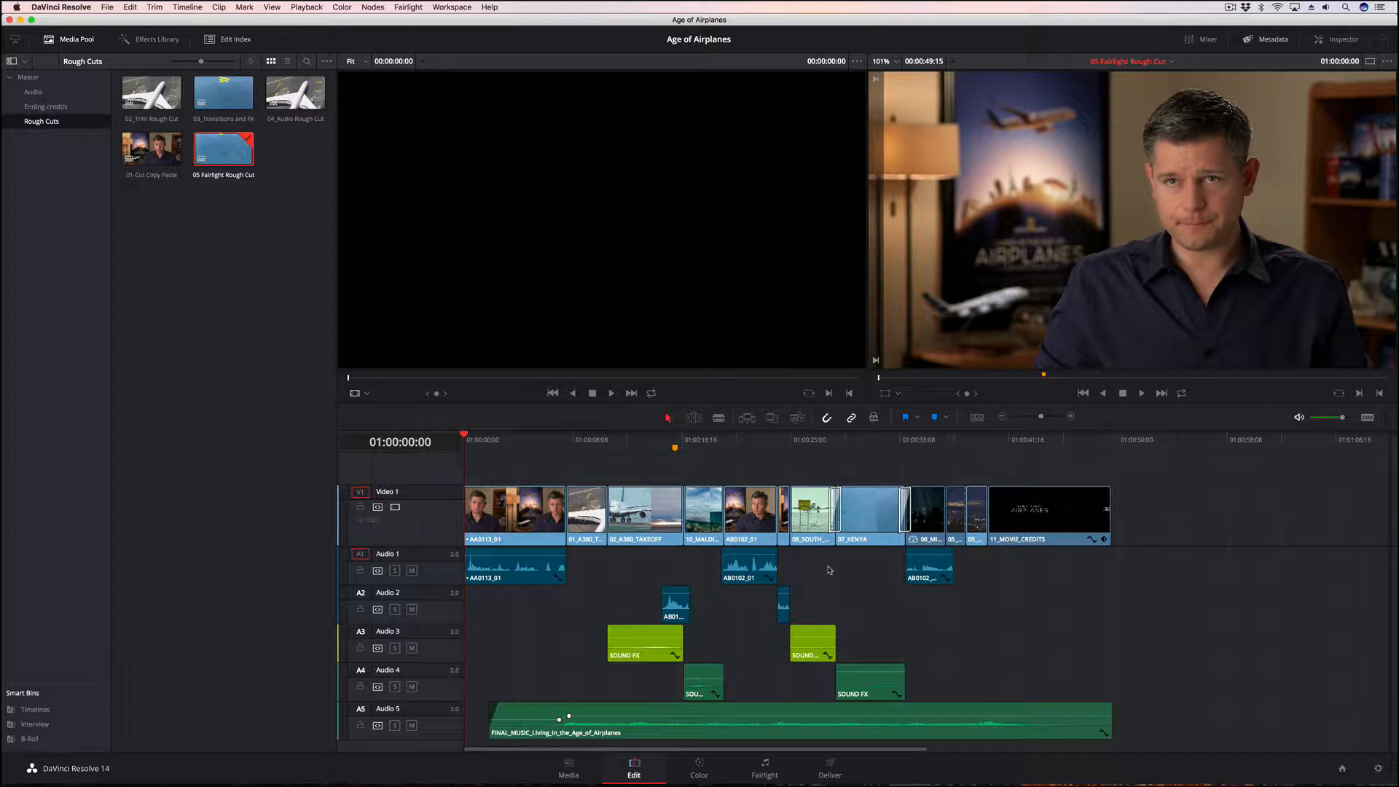
# Open the Fairlight page for the 05 Fairlight Rough Cut timeline and briefly show the mixer and the meters
pyautogui.click(769, 769)
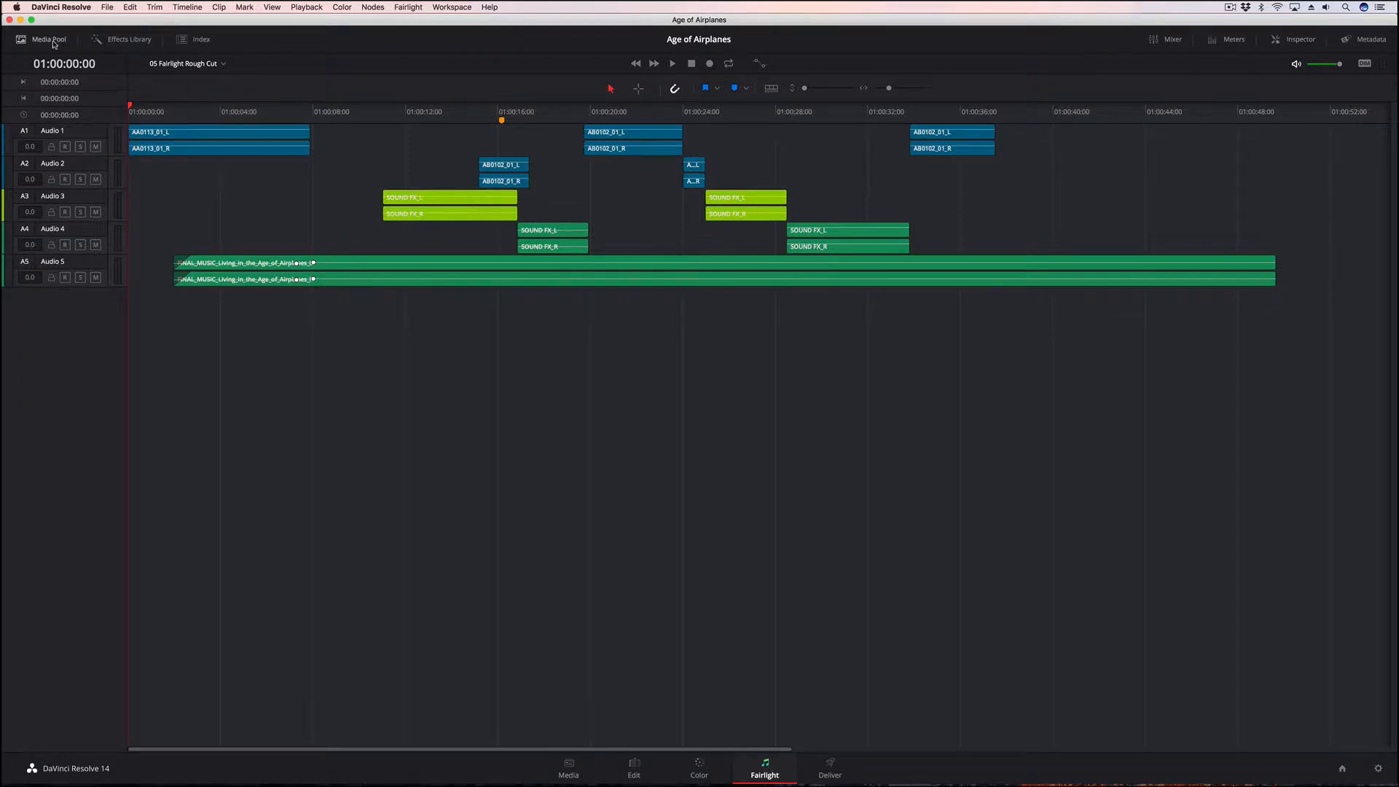
pyautogui.click(1167, 42)
pyautogui.click(1167, 42)
pyautogui.click(1225, 42)
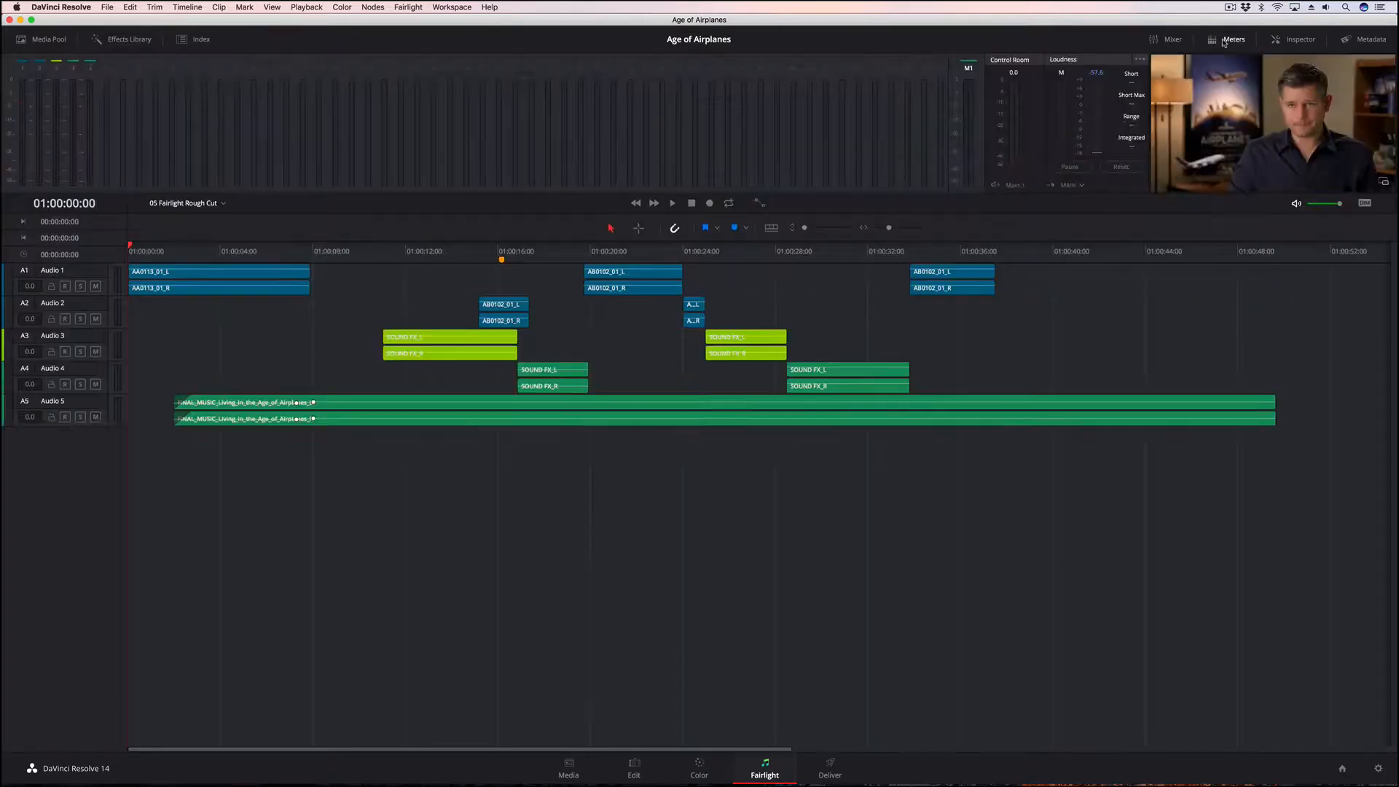
pyautogui.click(1224, 41)
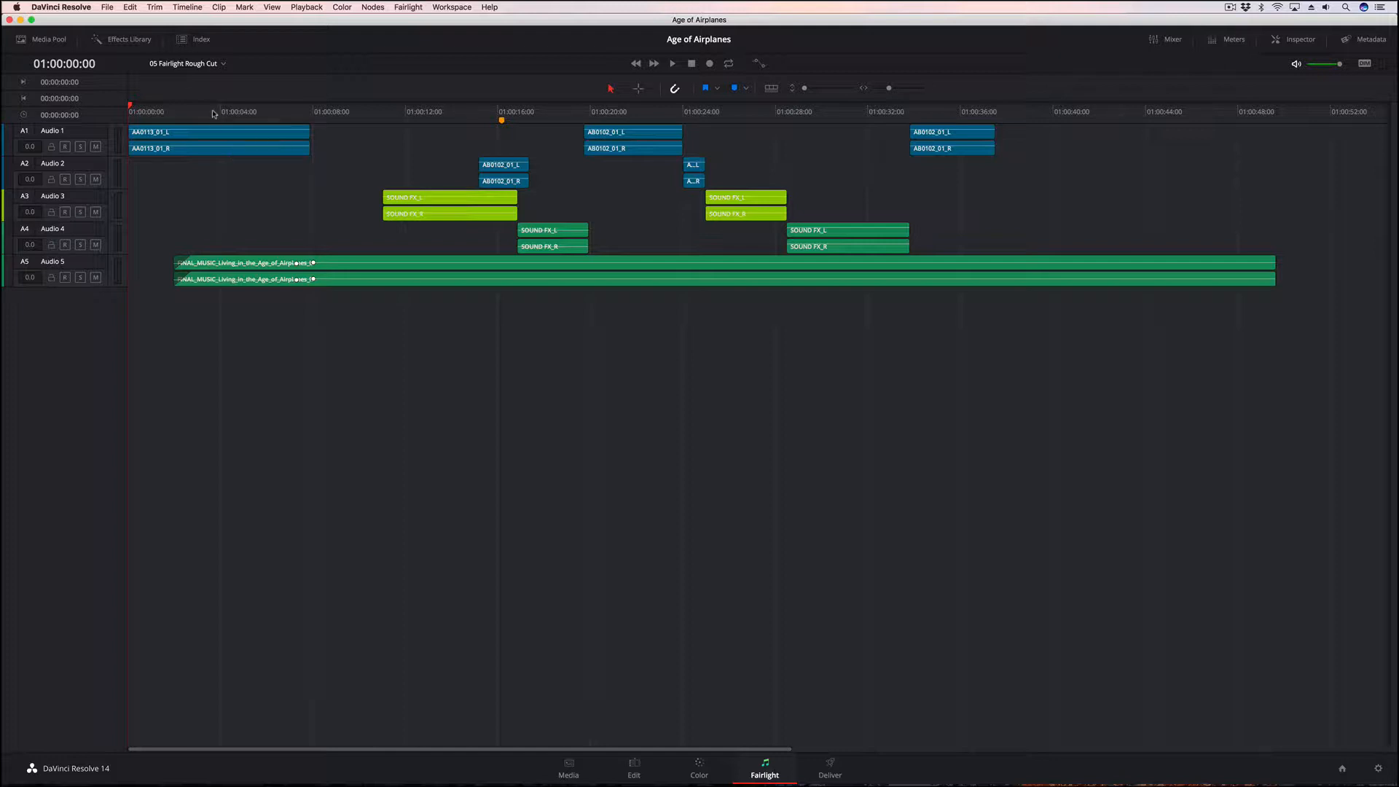
# Move the playhead to the orange marker at 01:00:16:04 and step the track selection from Audio 1 down to Audio 3 and back
pyautogui.moveTo(215, 113)
pyautogui.mouseDown()
pyautogui.moveTo(691, 106)
pyautogui.moveTo(245, 116)
pyautogui.mouseUp()
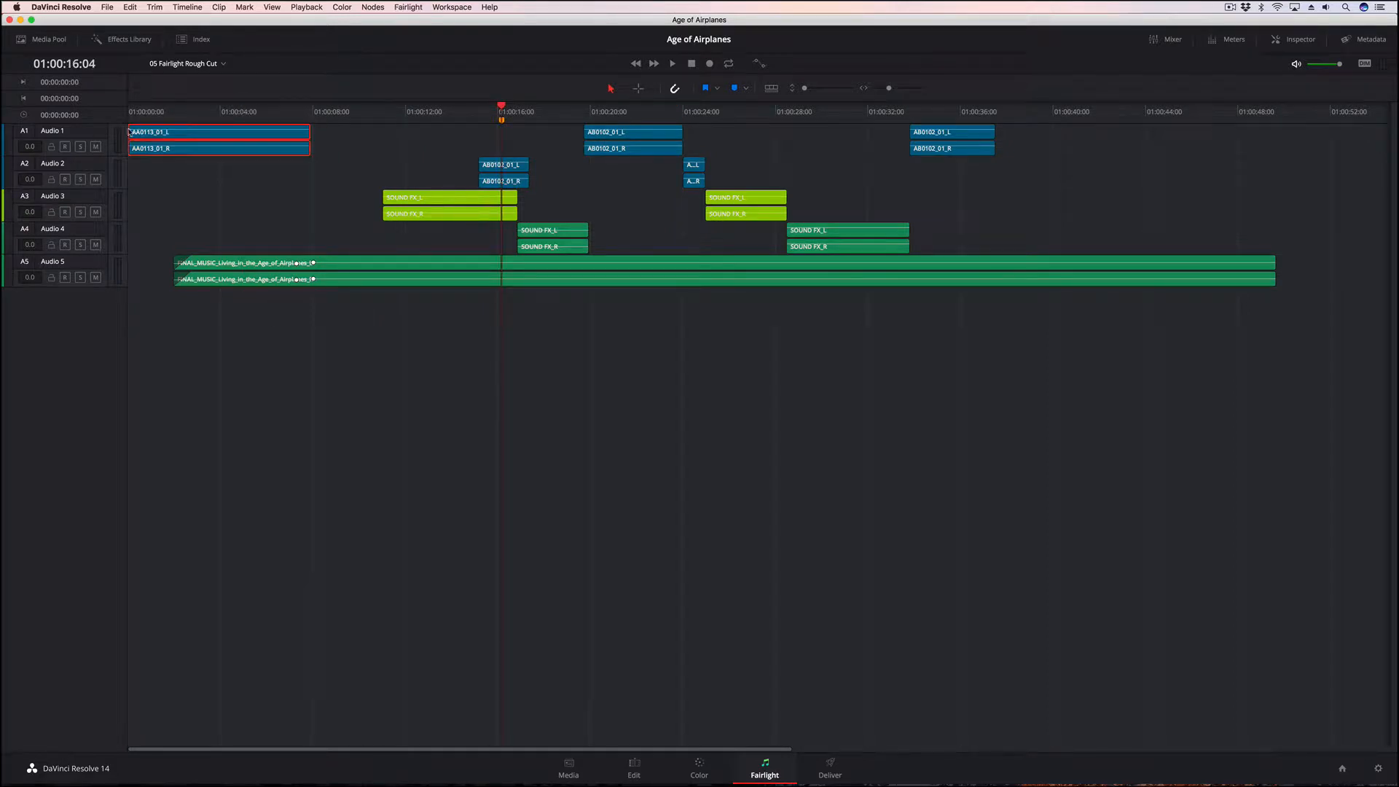
pyautogui.click(85, 140)
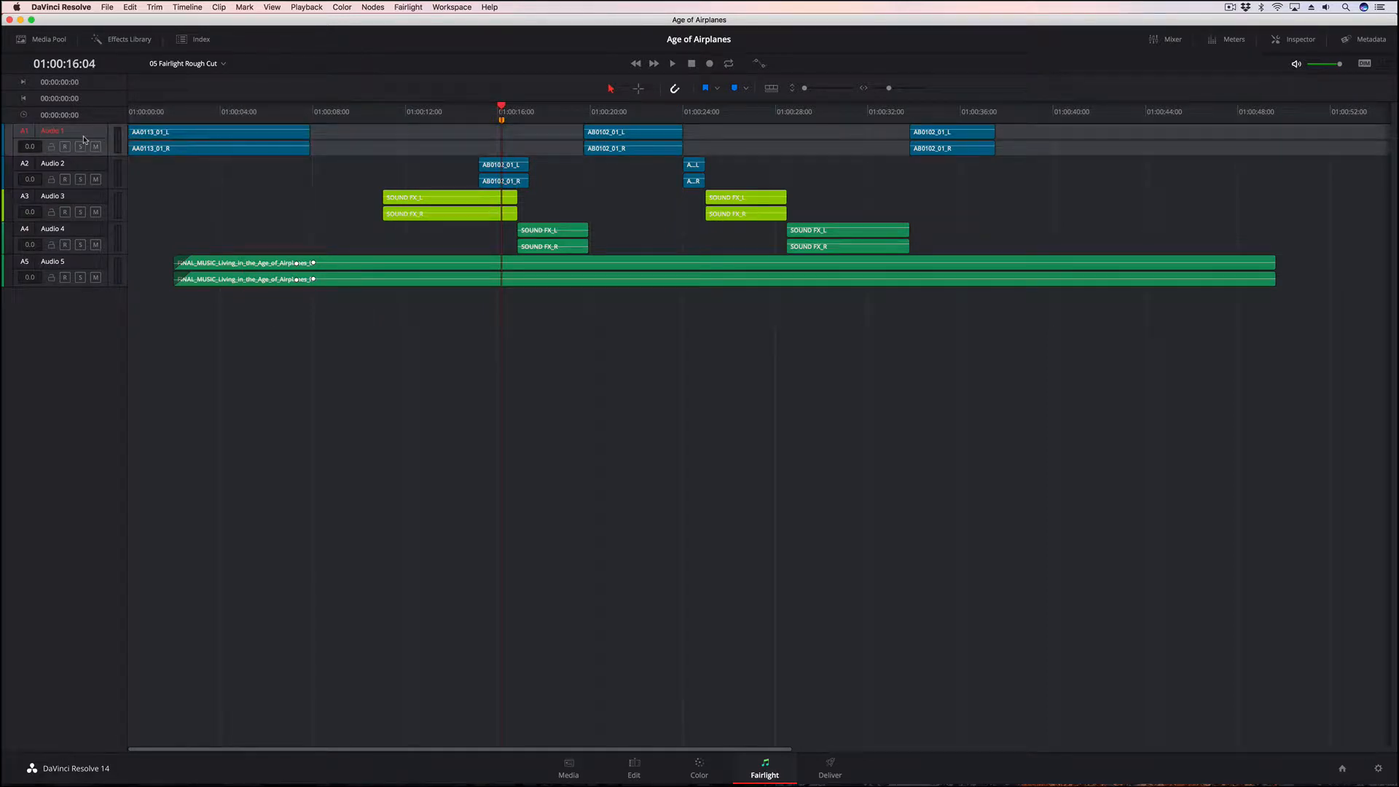
pyautogui.press('Down')
pyautogui.press('Down')
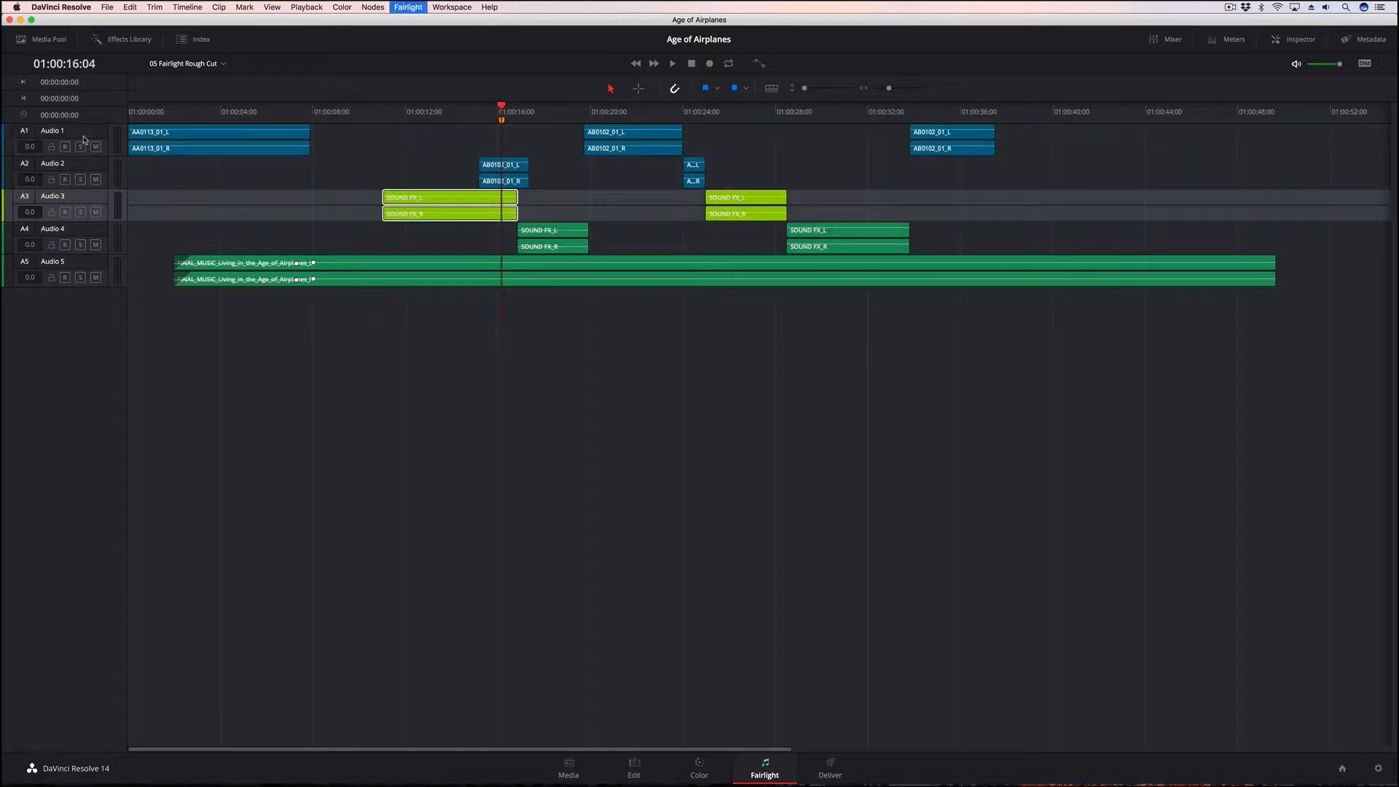
pyautogui.press('Up')
pyautogui.press('Up')
# Step the playhead forward and backward between the clip edges on Audio 1, return to 01:00:00:00, and play the opening seconds
pyautogui.press('Tab')
pyautogui.press('Tab')
pyautogui.press('Tab')
pyautogui.press('Tab')
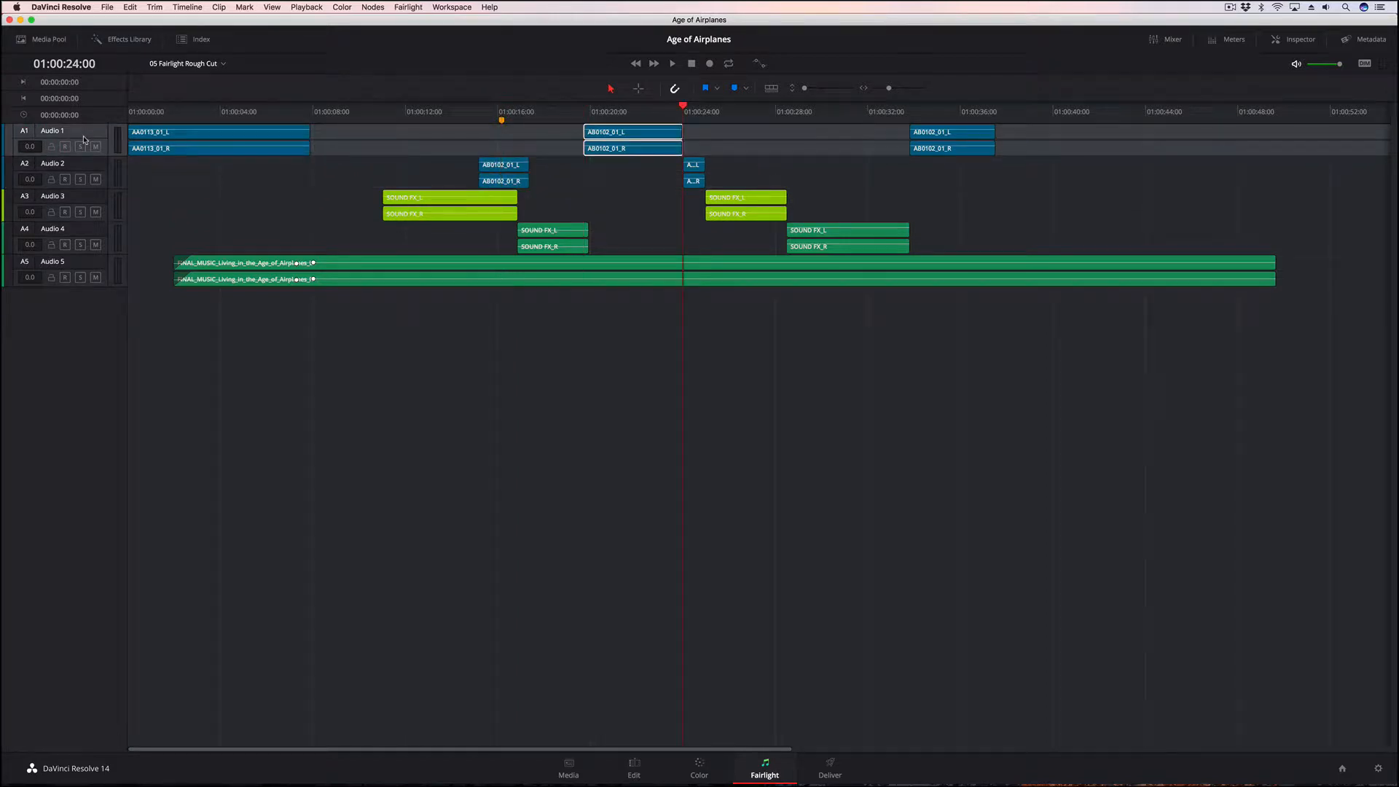
pyautogui.hotkey('shift', 'Tab')
pyautogui.hotkey('shift', 'Tab')
pyautogui.hotkey('shift', 'Tab')
pyautogui.hotkey('shift', 'Tab')
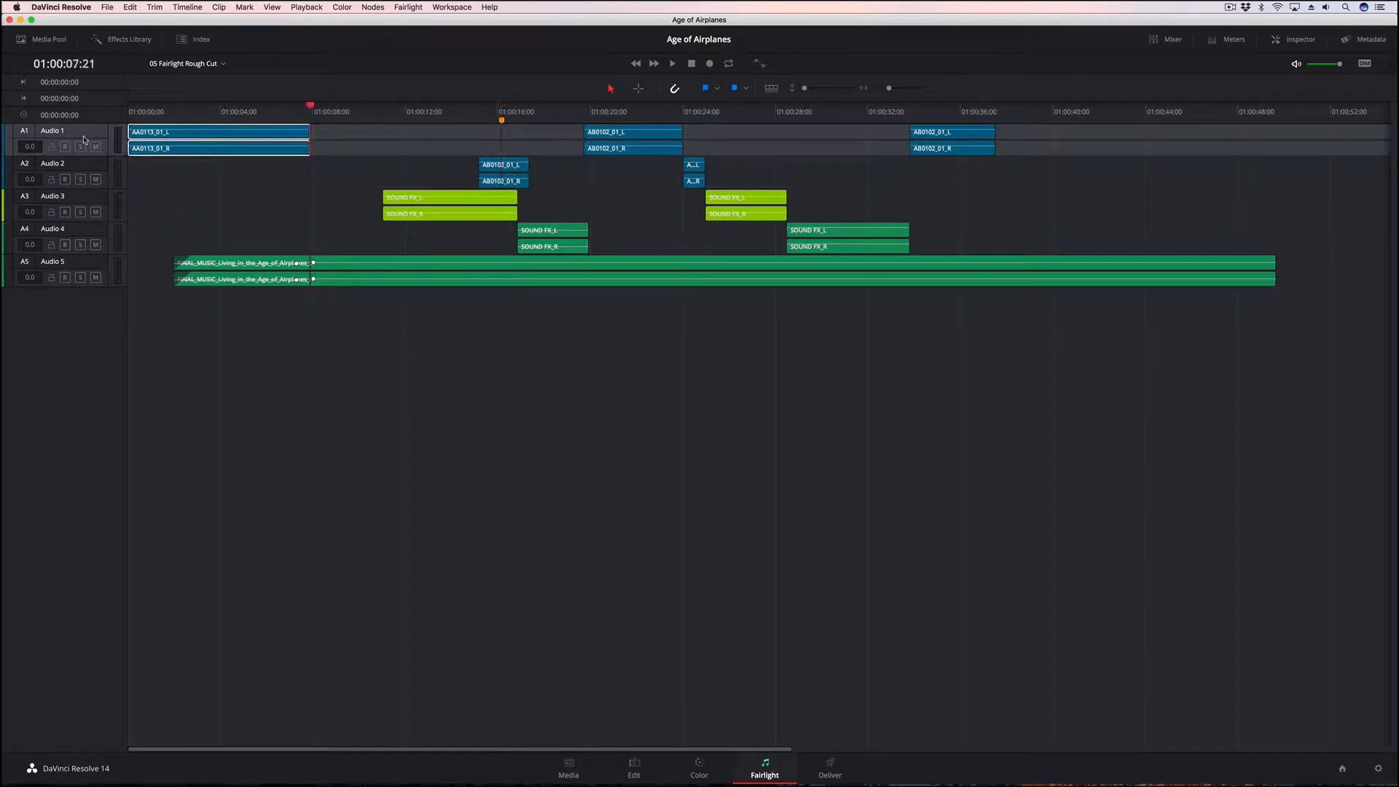
pyautogui.press('Tab')
pyautogui.press('Tab')
pyautogui.press('Tab')
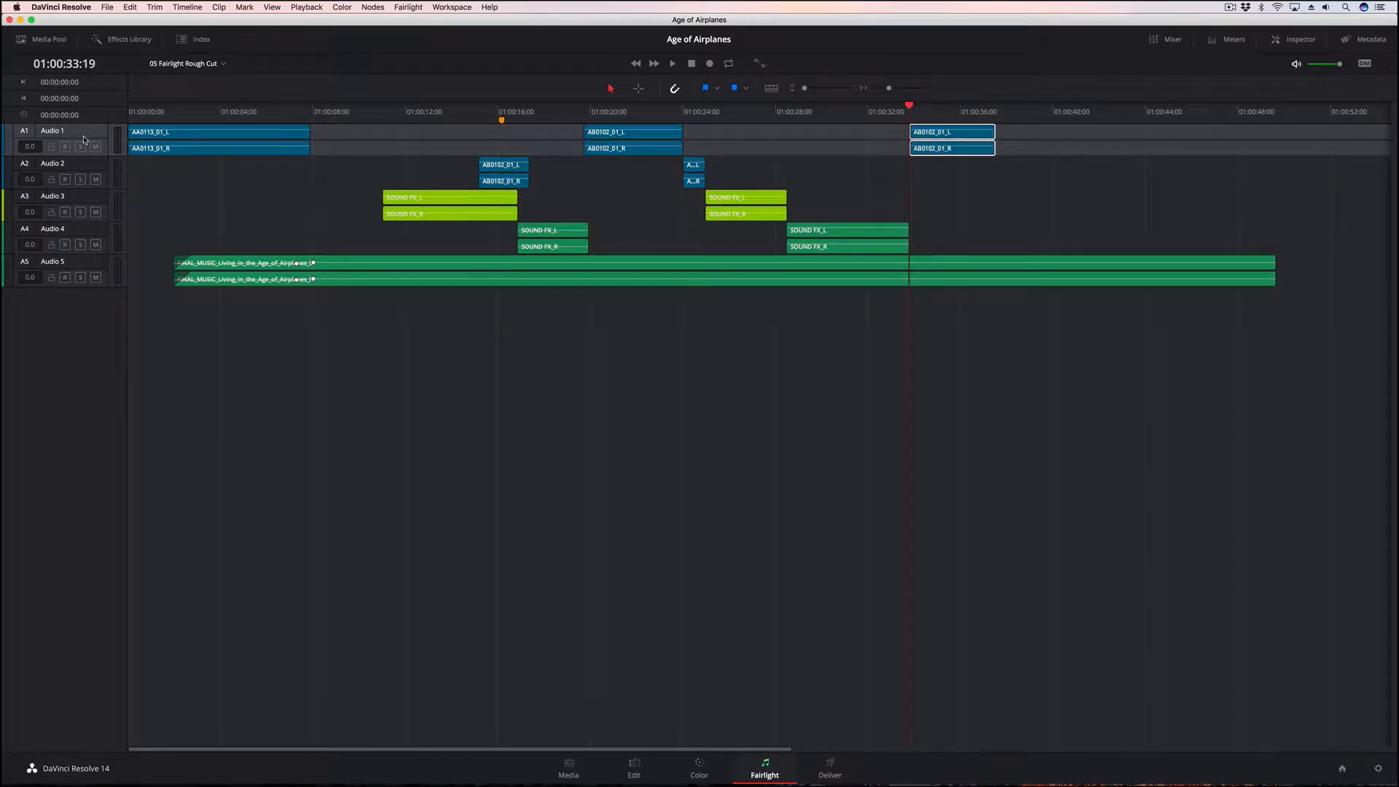
pyautogui.hotkey('shift', 'Tab')
pyautogui.press('Tab')
pyautogui.press('Tab')
pyautogui.hotkey('shift', 'Tab')
pyautogui.hotkey('shift', 'Tab')
pyautogui.hotkey('shift', 'Tab')
pyautogui.hotkey('shift', 'Tab')
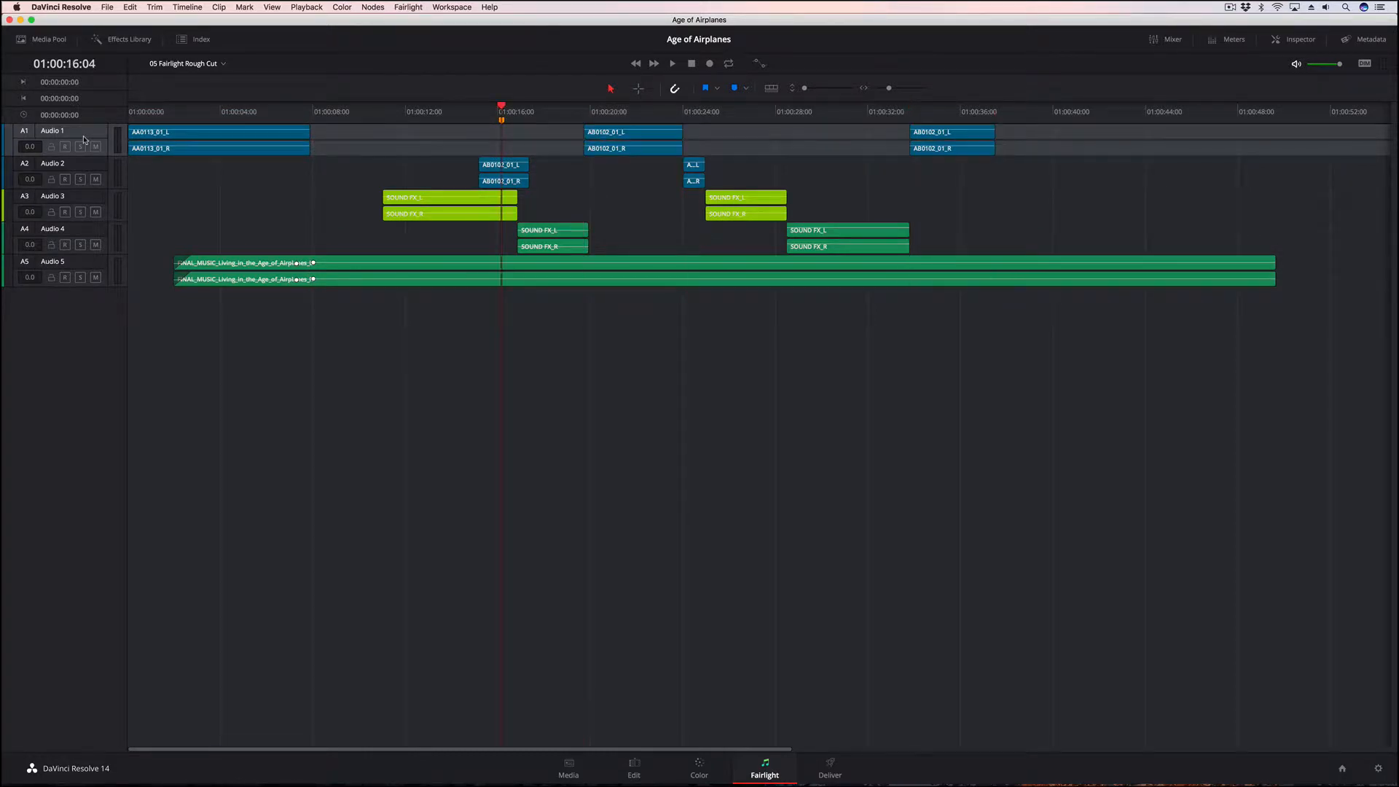
pyautogui.hotkey('shift', 'Tab')
pyautogui.hotkey('shift', 'Tab')
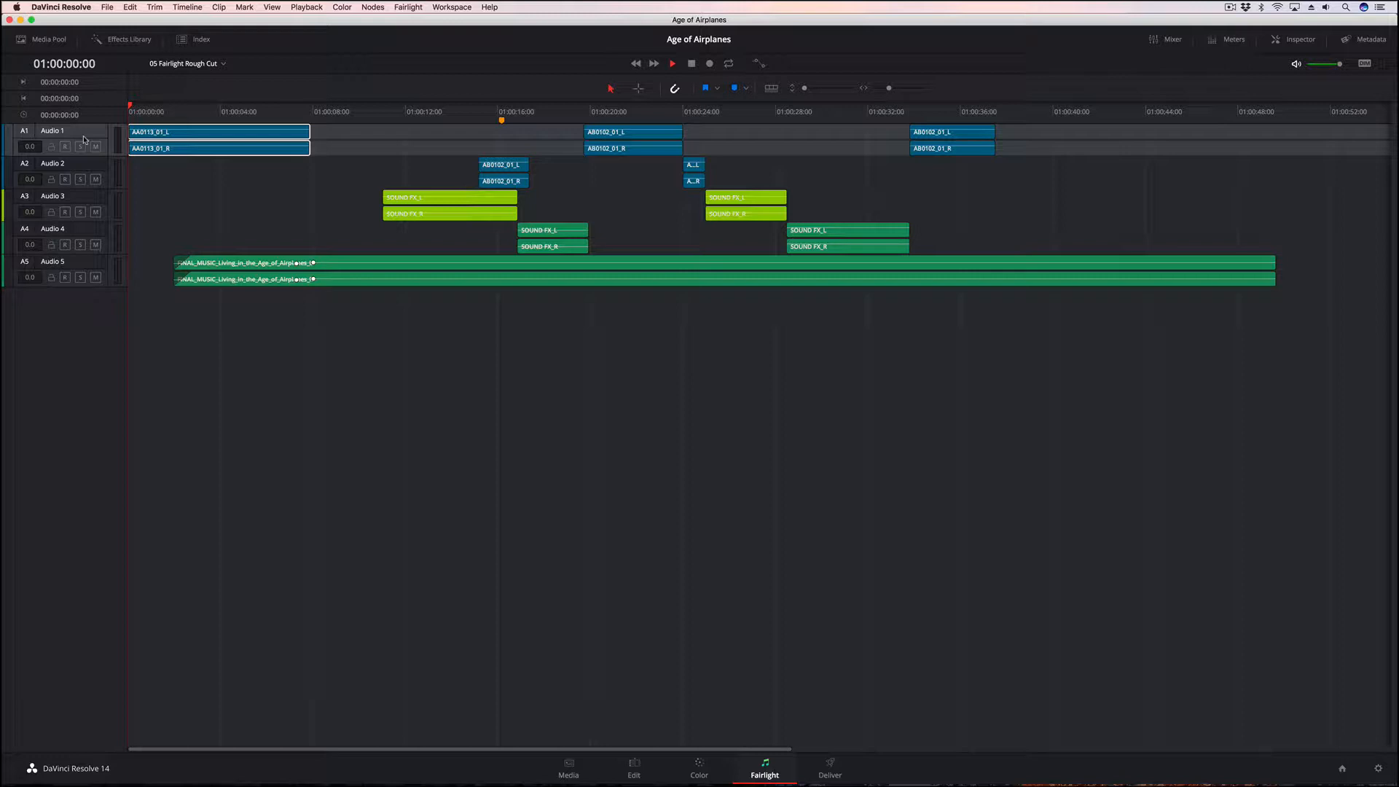
pyautogui.press('space')
pyautogui.press('space')
# Detach the video viewer from the meters as a floating window, hide the meters, and place the window over the later part of the timeline
pyautogui.click(1217, 42)
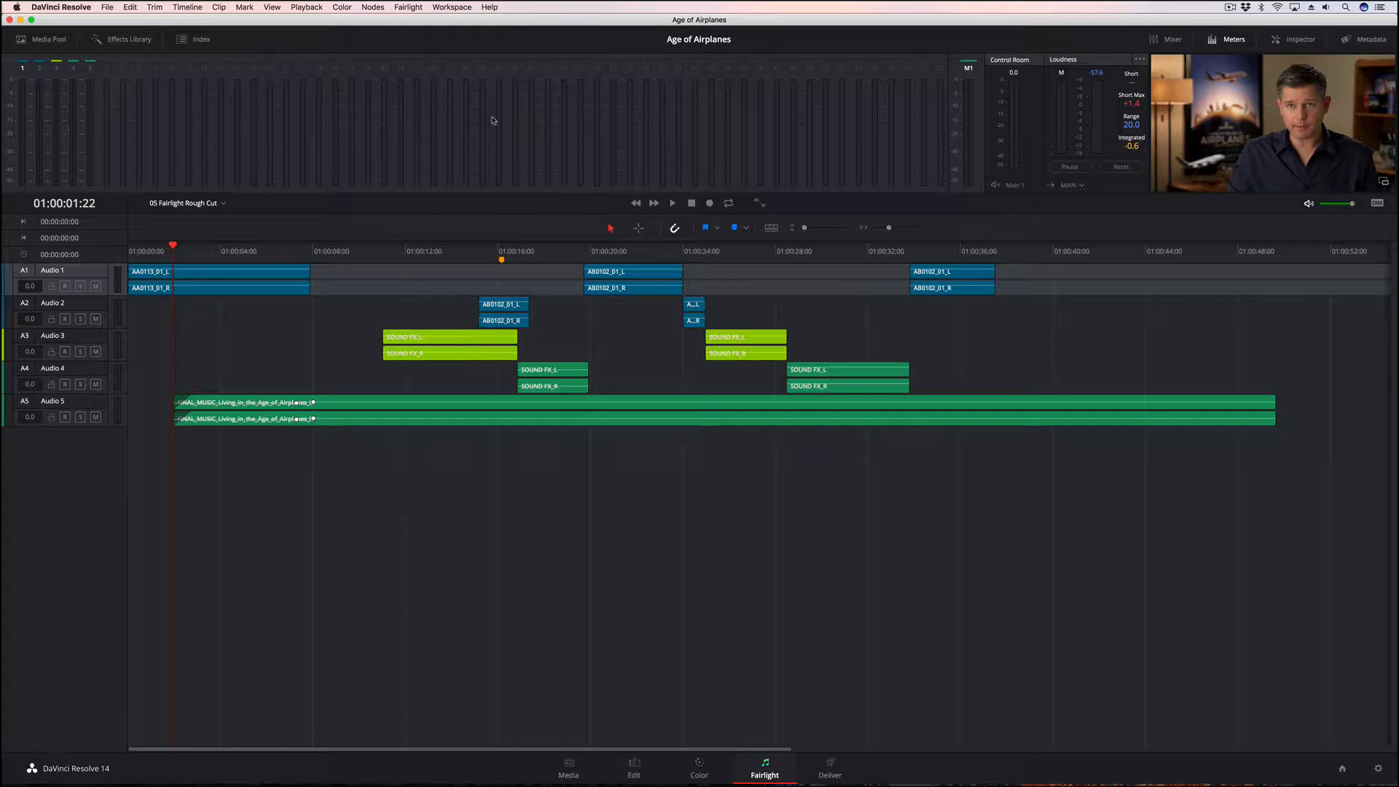
pyautogui.click(1385, 184)
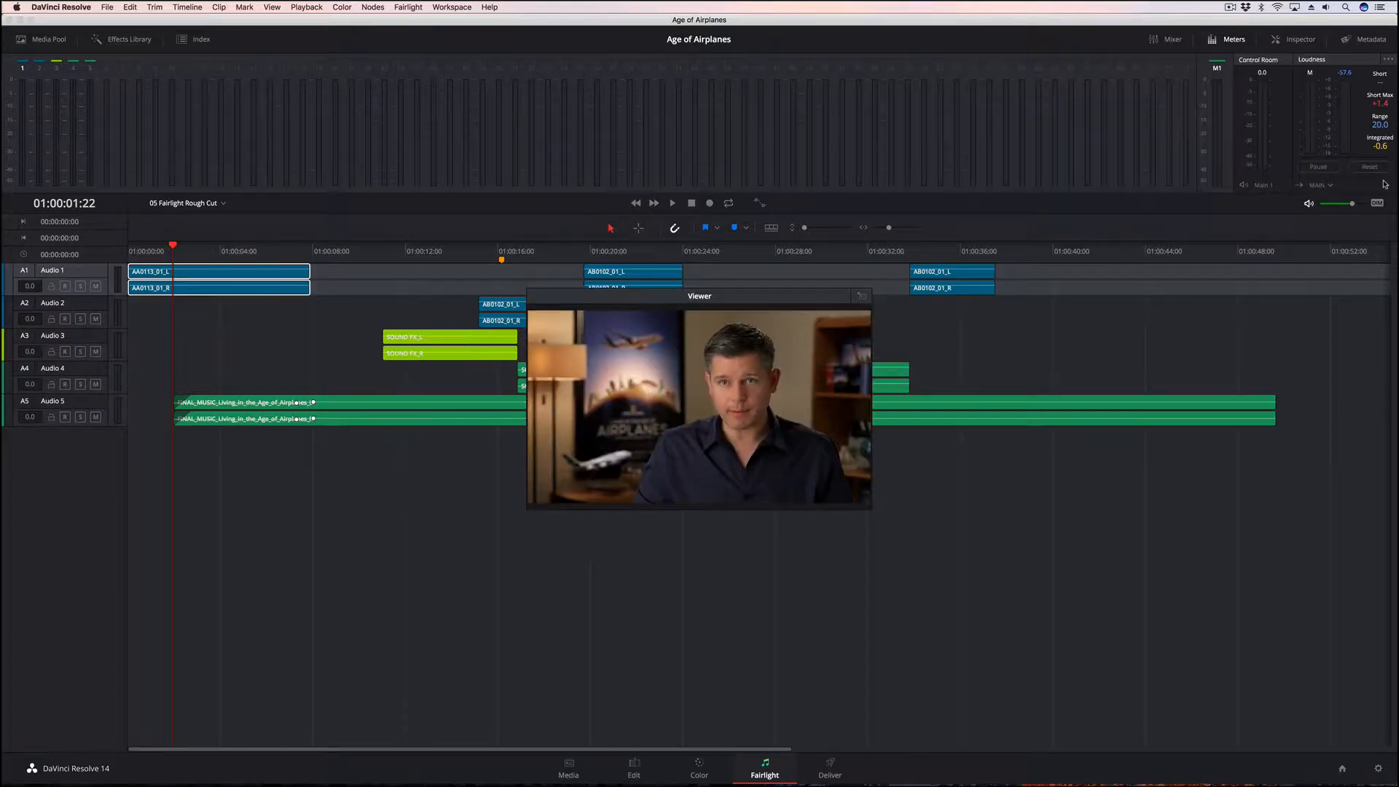
pyautogui.moveTo(862, 295); pyautogui.dragTo(1274, 143)
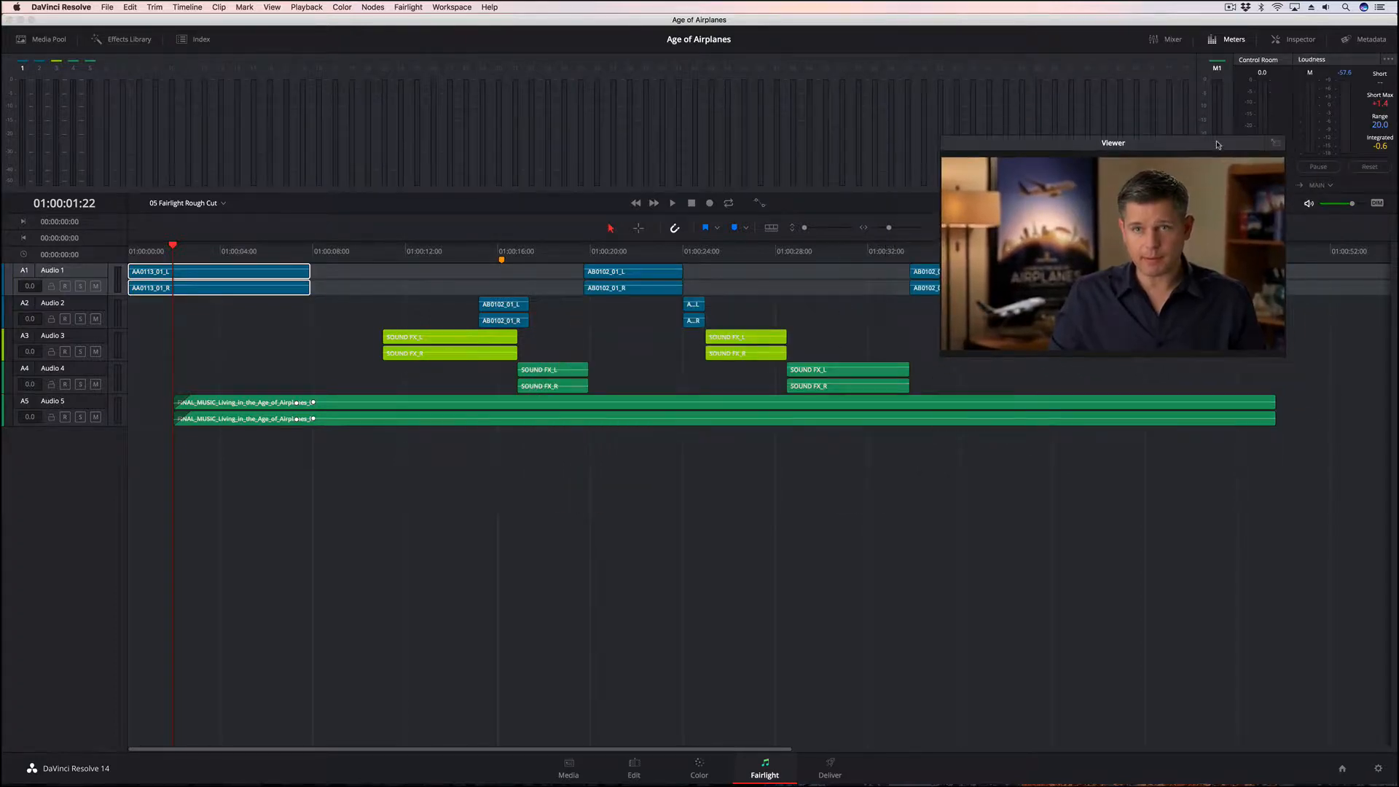
pyautogui.click(1228, 40)
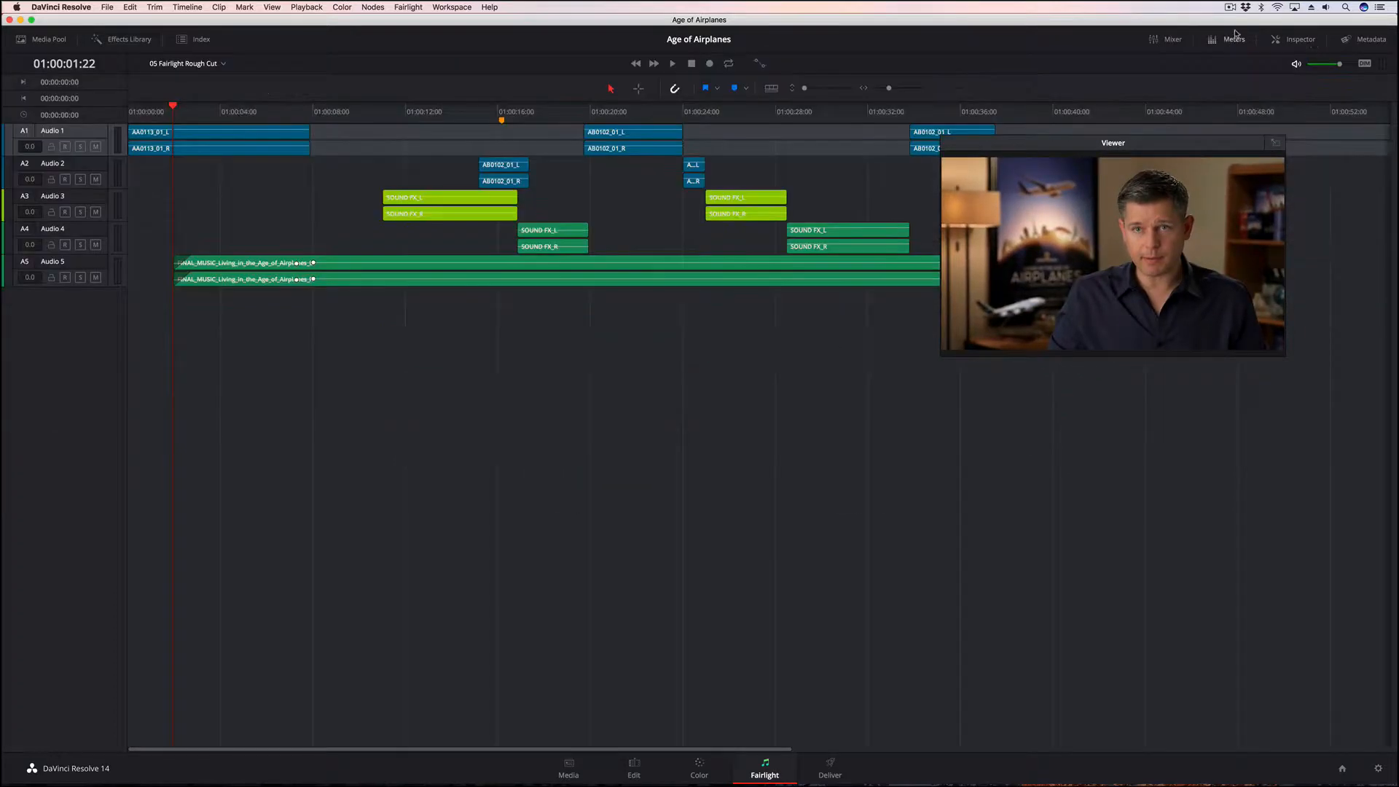
pyautogui.moveTo(1172, 140); pyautogui.dragTo(1258, 80)
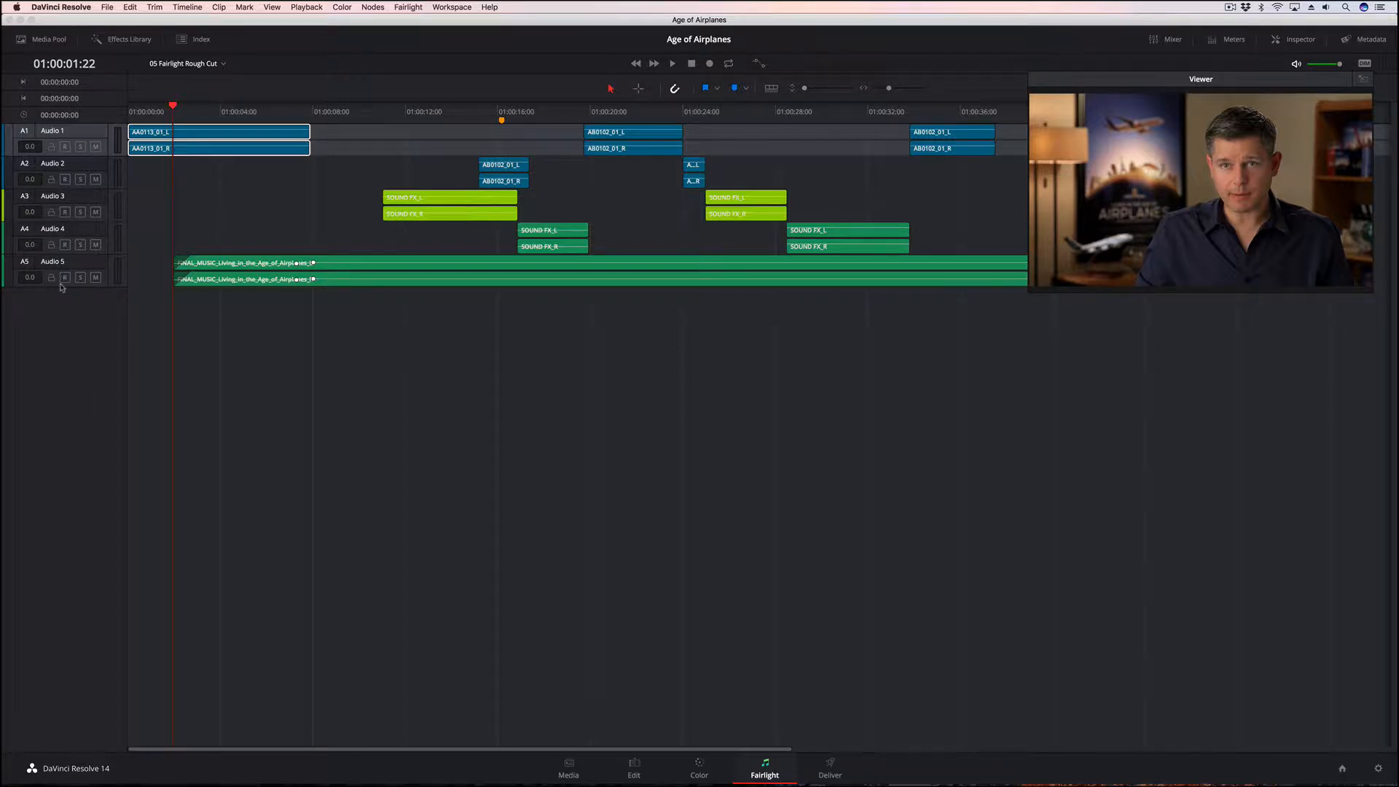
# Rename tracks Audio 1 and Audio 2 as Narration 01 and Narration 02
pyautogui.doubleClick(54, 131)
pyautogui.write('Narration 01')
pyautogui.doubleClick(59, 164)
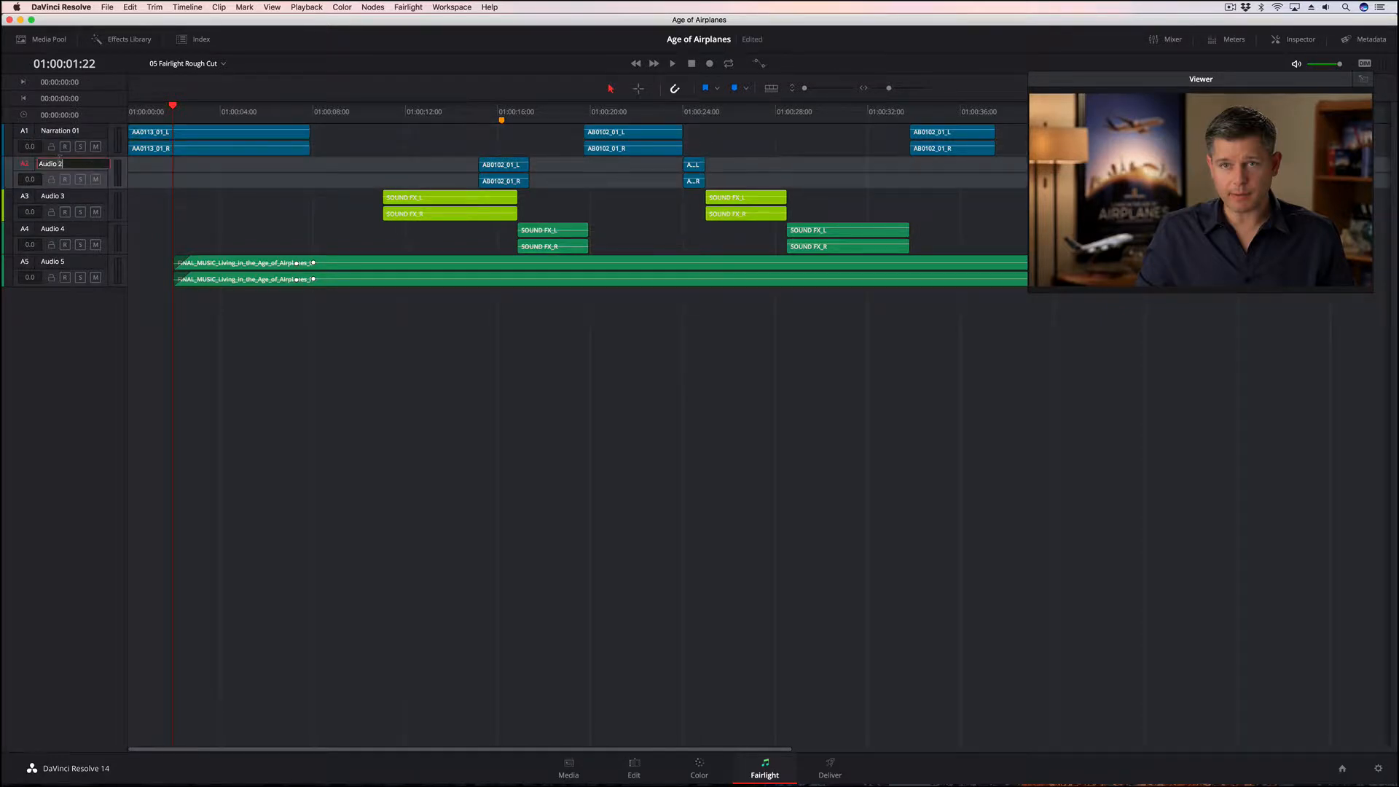
pyautogui.write('Narration 0')
# Rename tracks Audio 3 and Audio 4 as SFX 01 and SFX 02
pyautogui.doubleClick(60, 198)
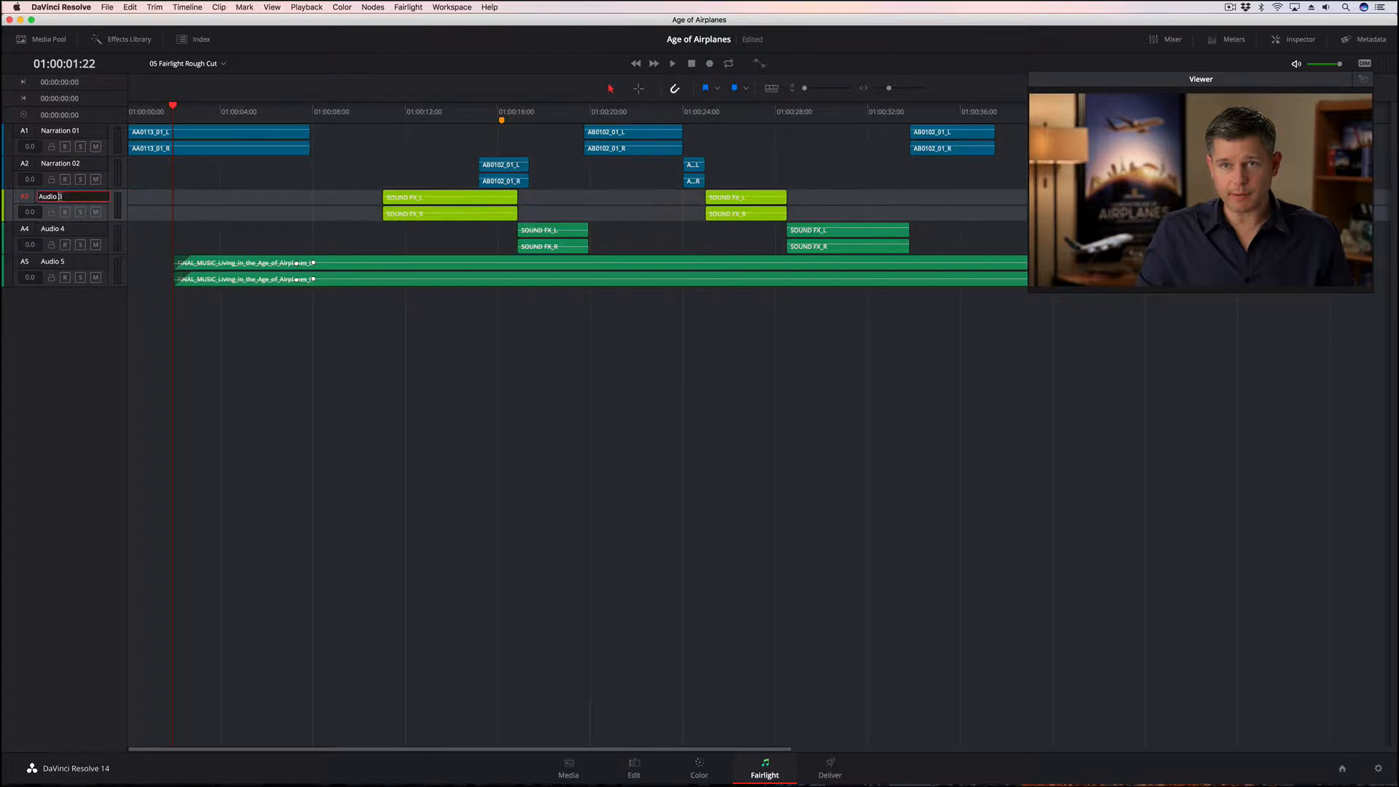
pyautogui.write('SFX 01')
pyautogui.doubleClick(55, 231)
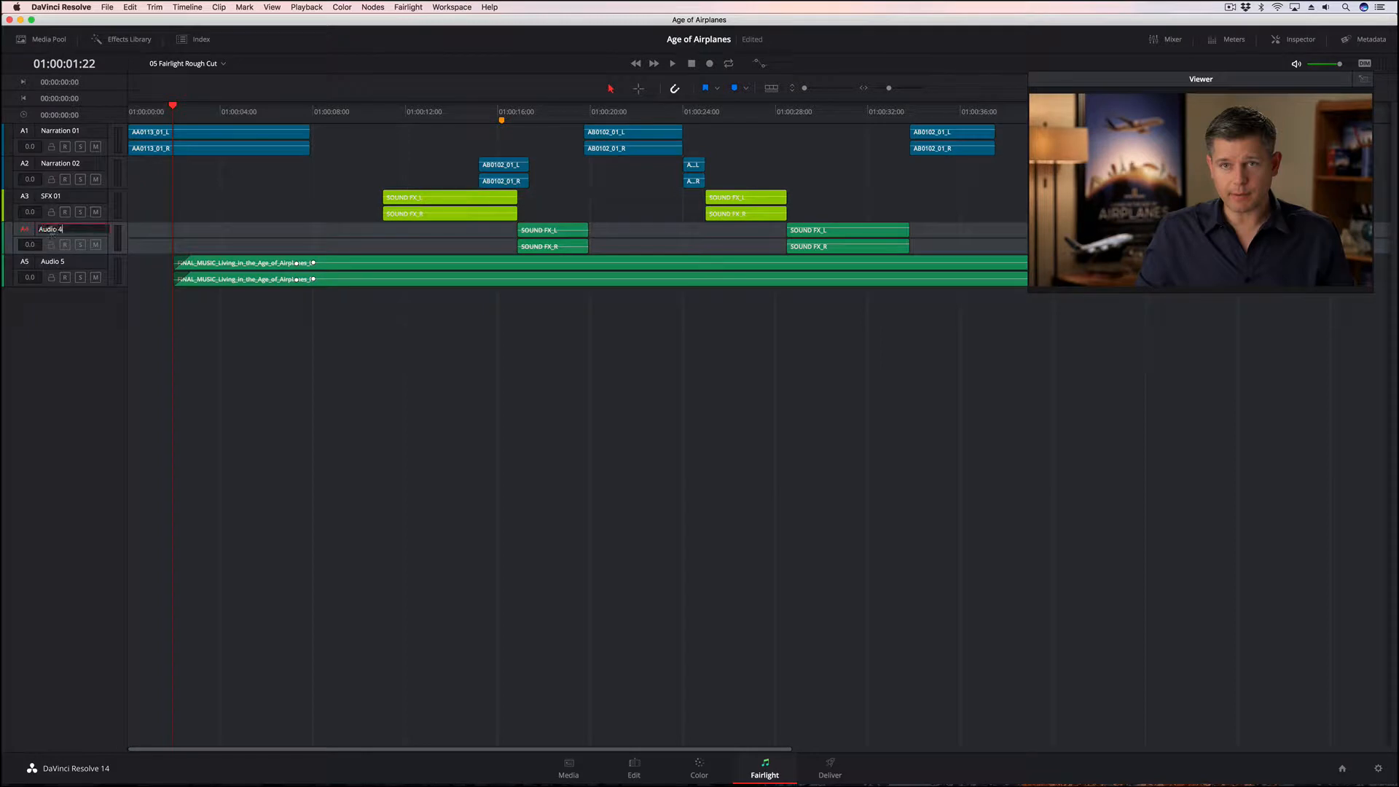
pyautogui.write('SFX 02')
# Rename track Audio 5 as Music
pyautogui.doubleClick(38, 261)
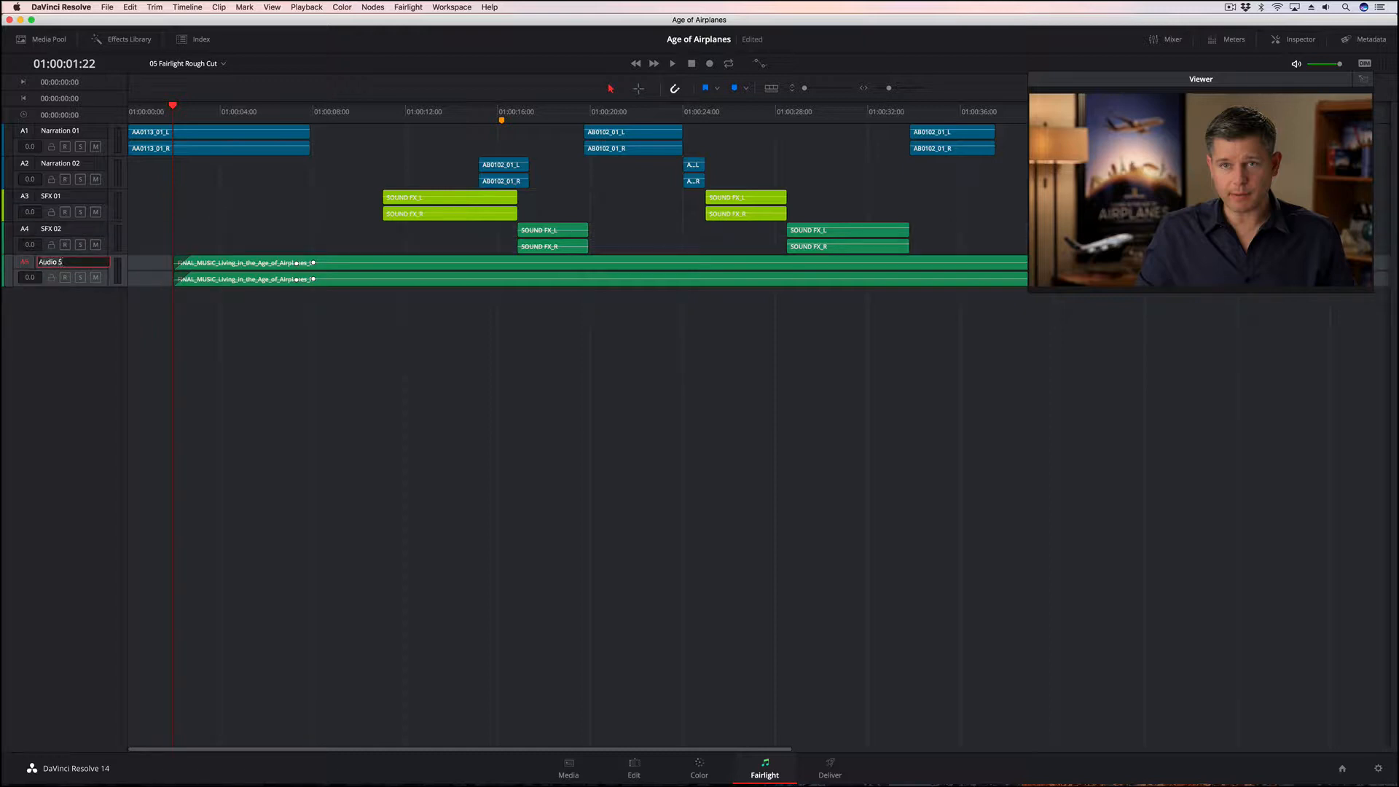
pyautogui.write('Music')
pyautogui.press('Return')
# Set the SFX 02 track color to Lime, check the renamed tracks on the Edit page, and return to the Fairlight page
pyautogui.click(70, 233)
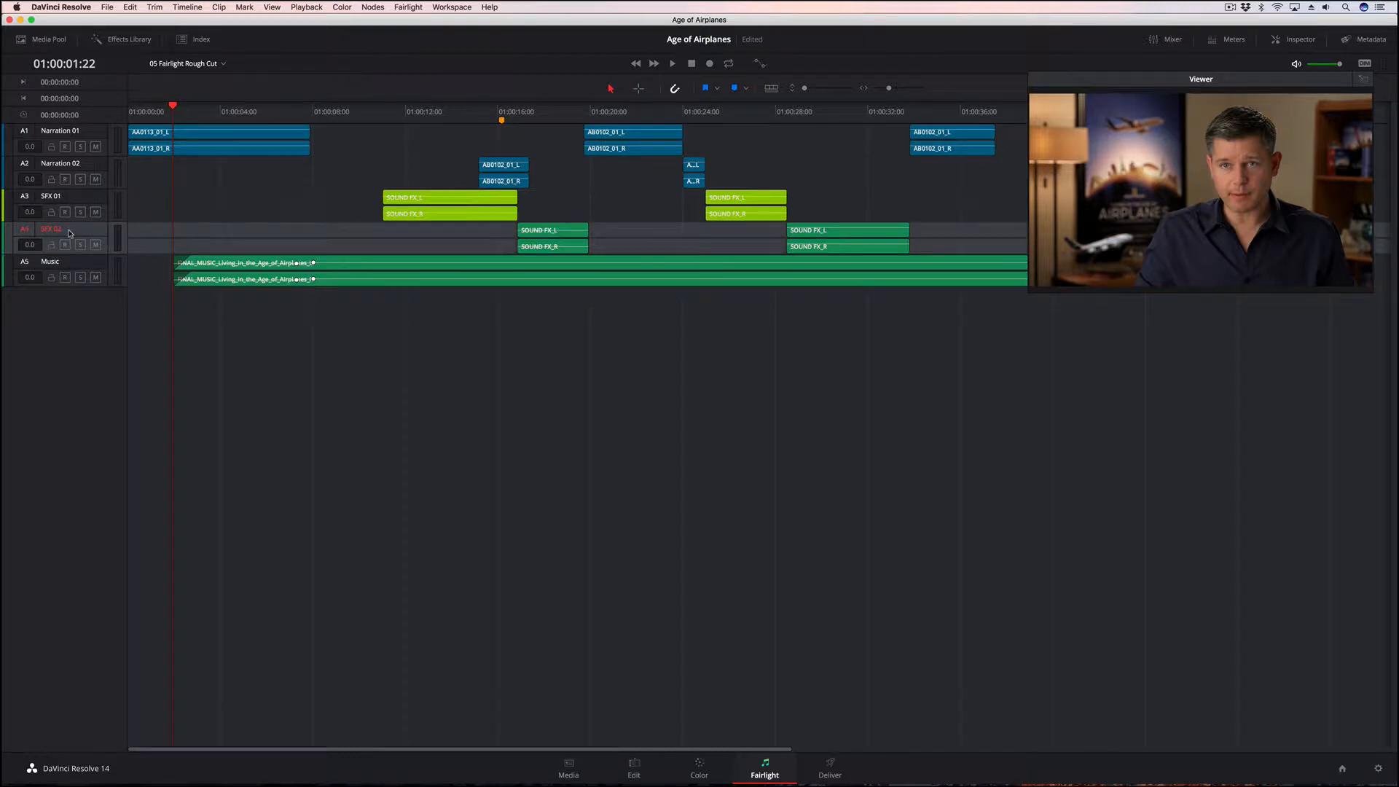
pyautogui.rightClick(70, 233)
pyautogui.moveTo(117, 337)
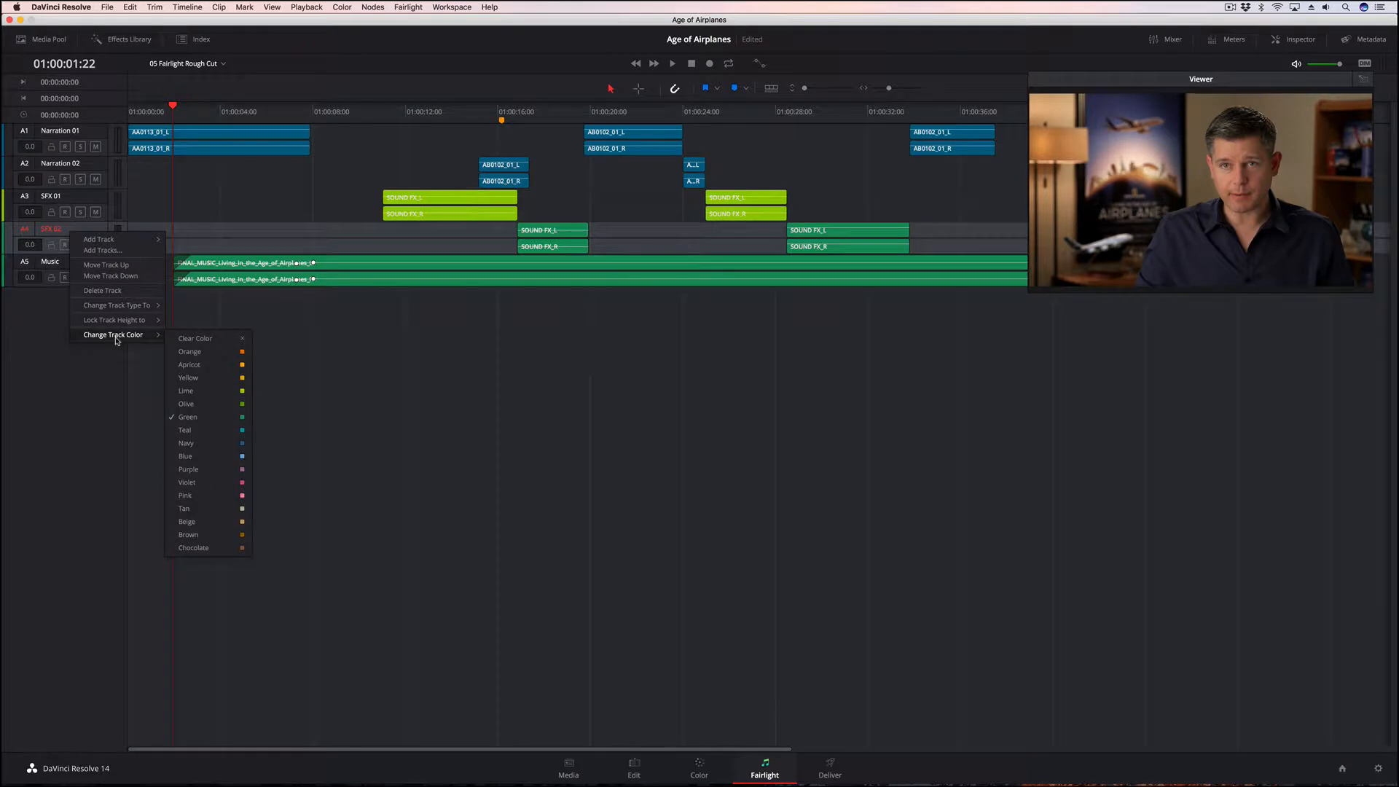
pyautogui.click(205, 393)
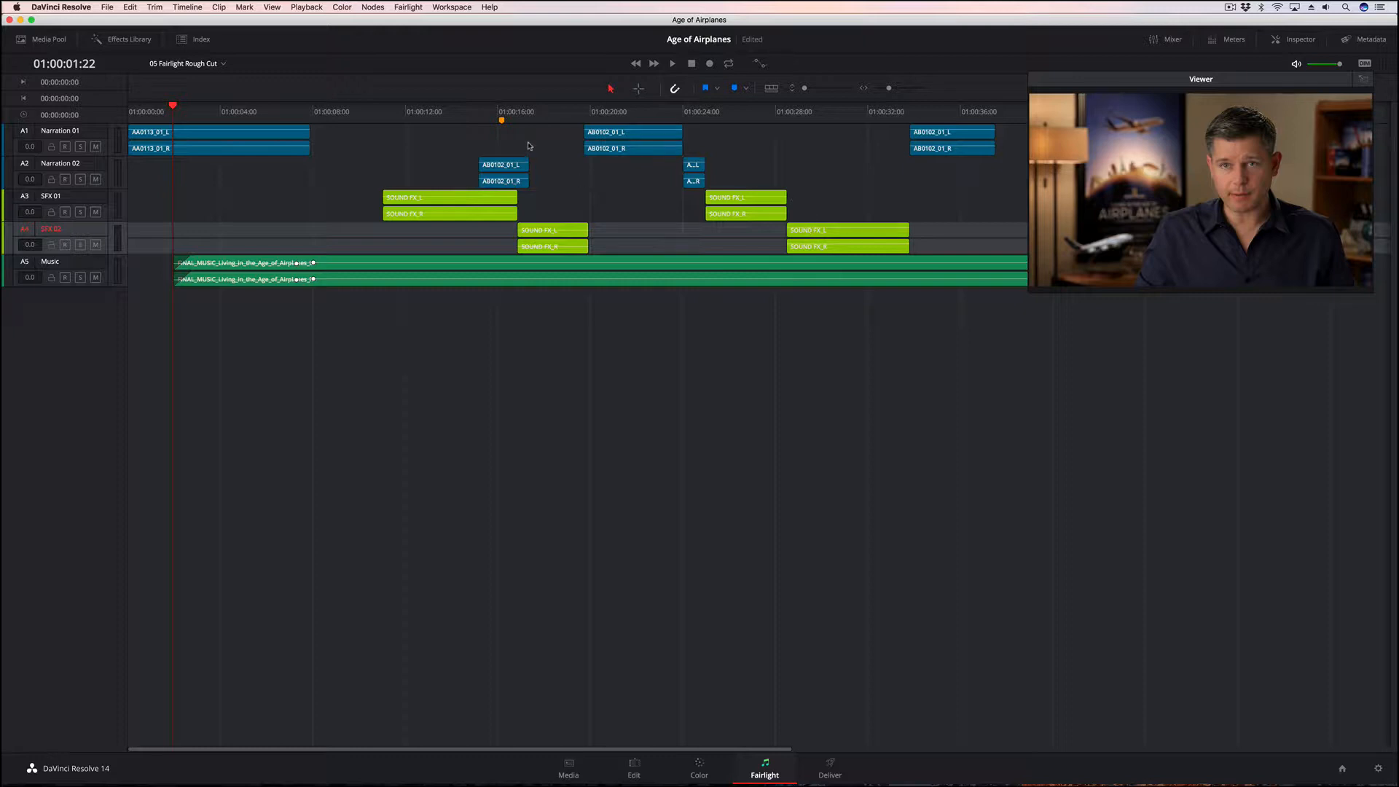
pyautogui.click(634, 769)
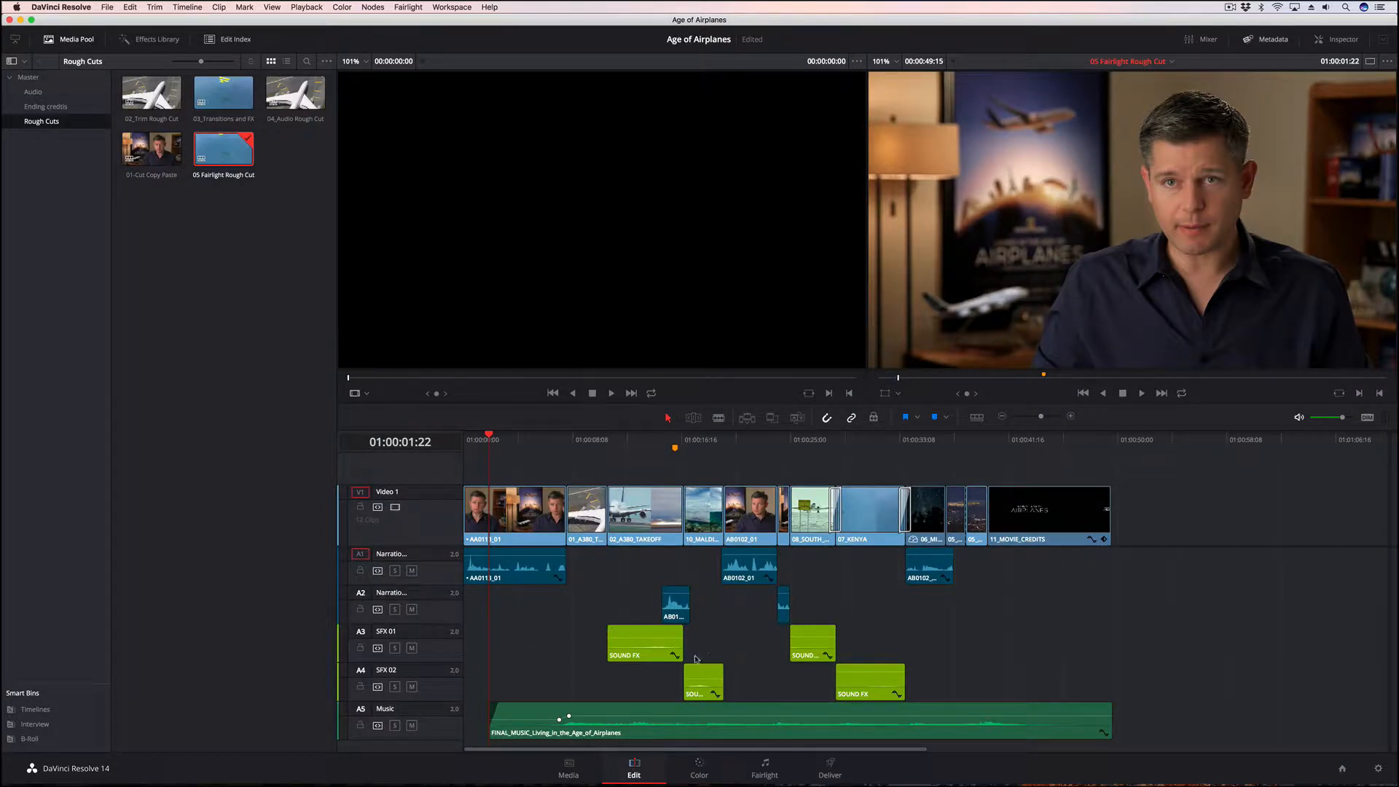
pyautogui.click(764, 768)
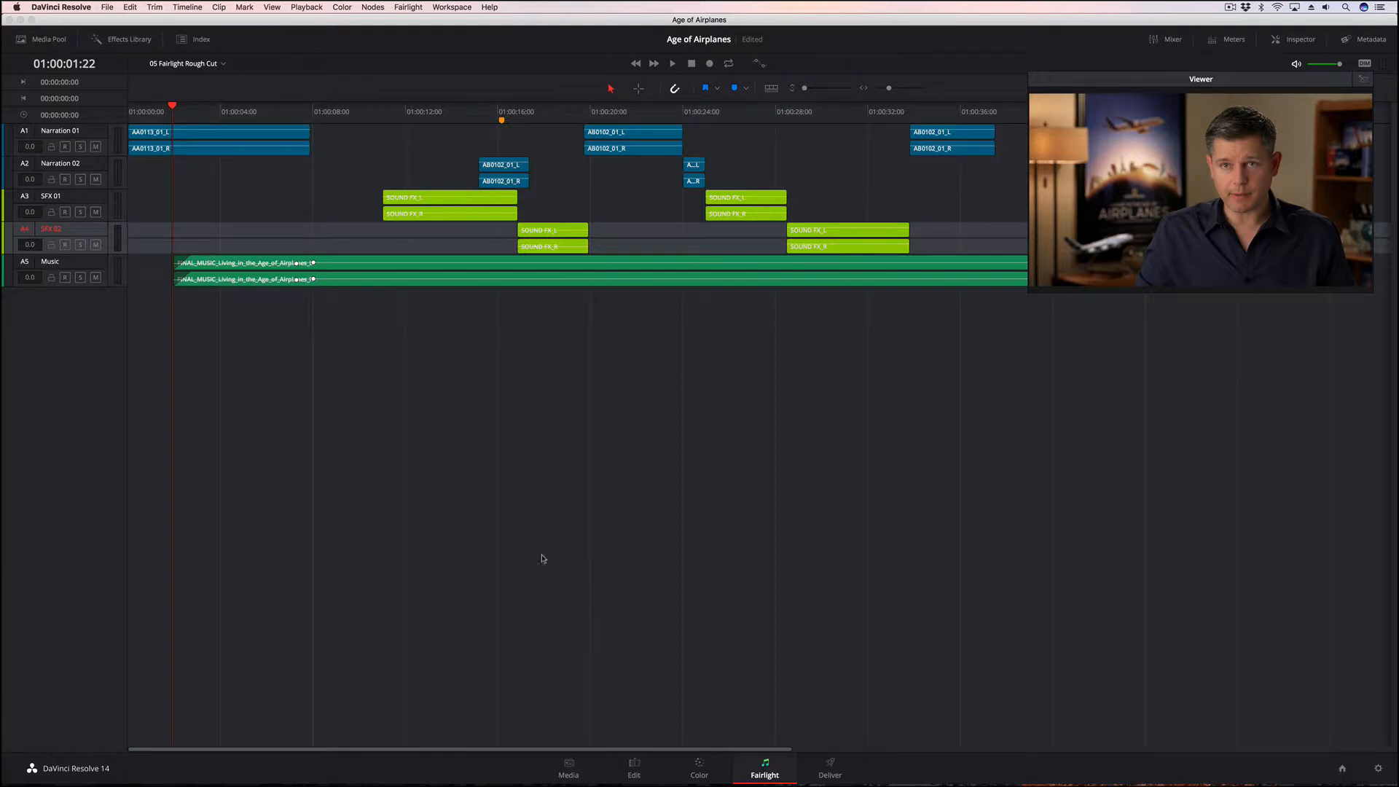
# Show the timeline's markers in the index as a list and widen the Name column to read the full marker name
pyautogui.click(196, 41)
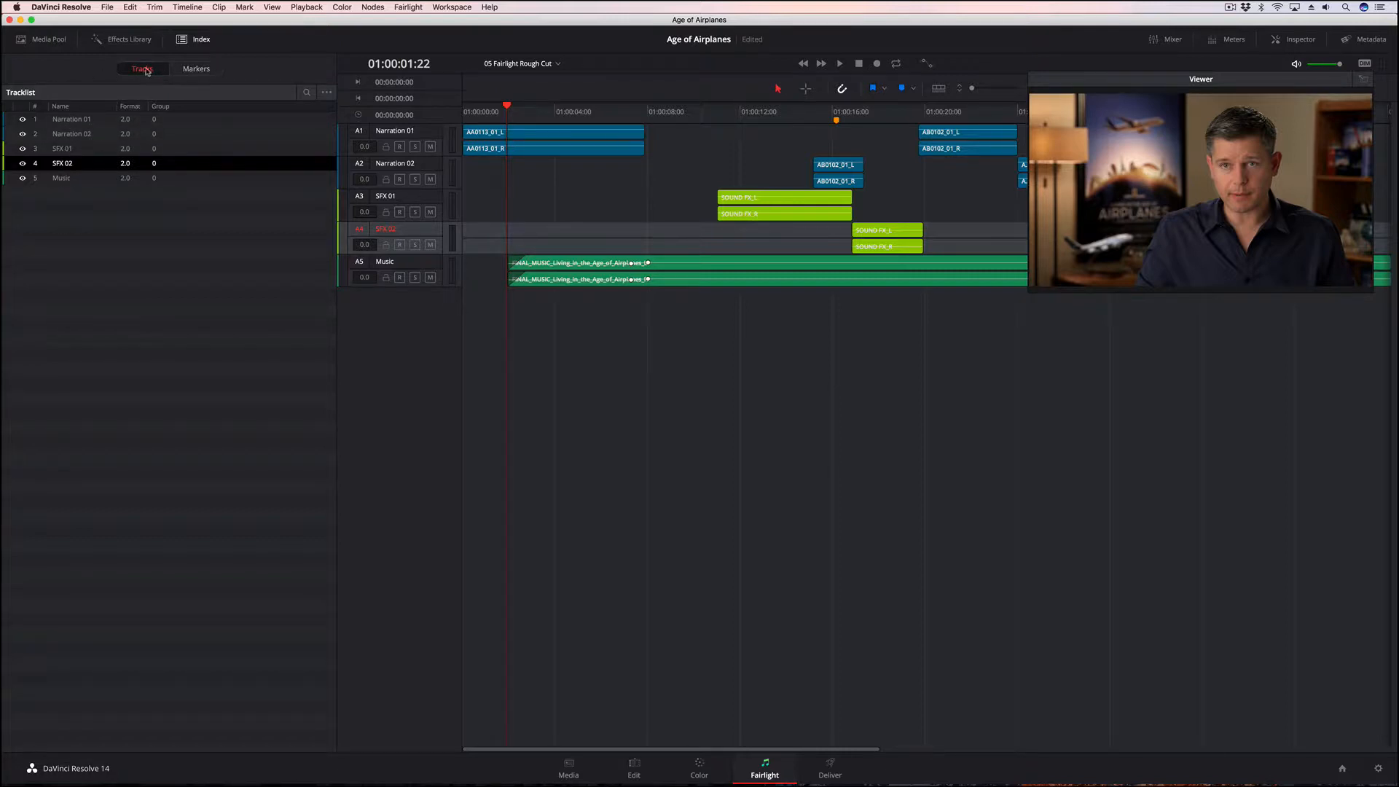
pyautogui.click(194, 69)
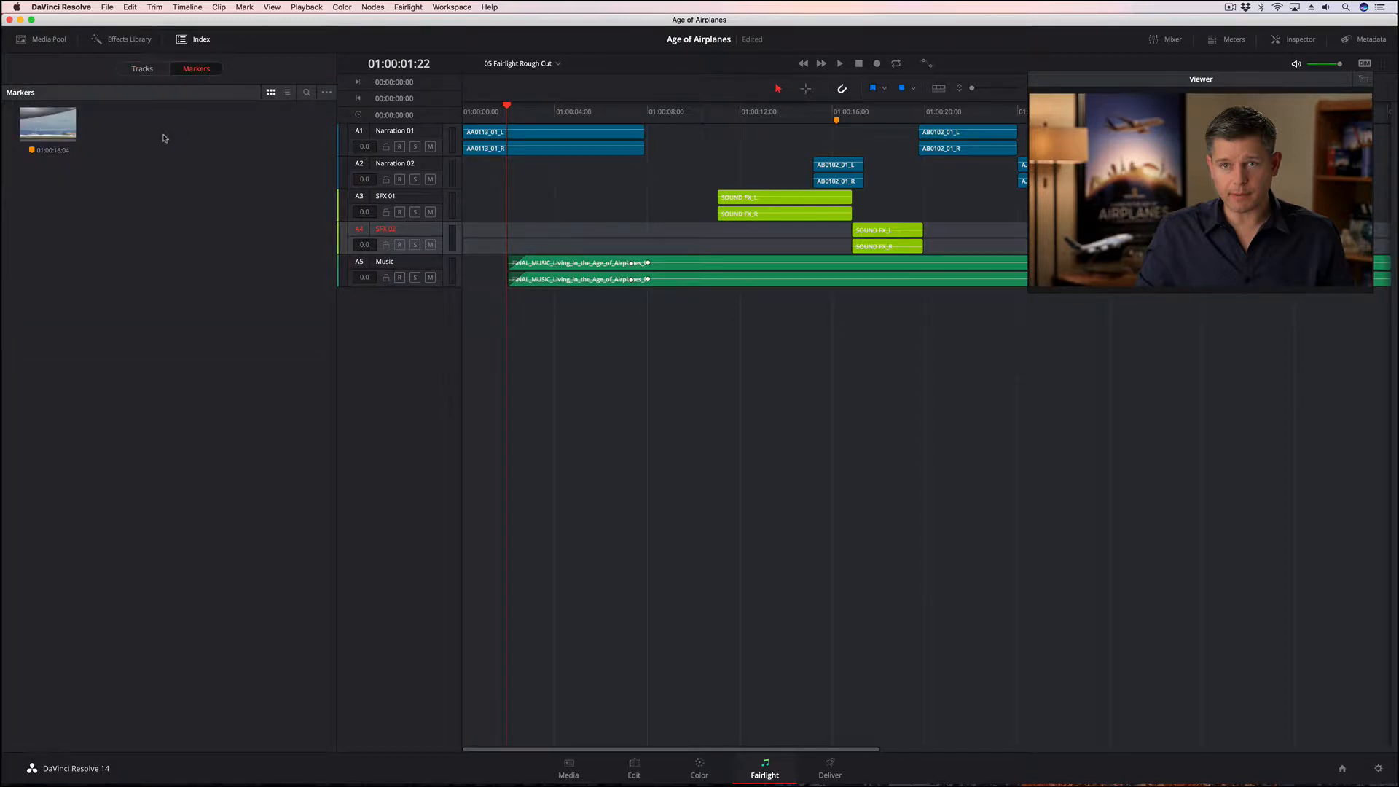
pyautogui.click(286, 92)
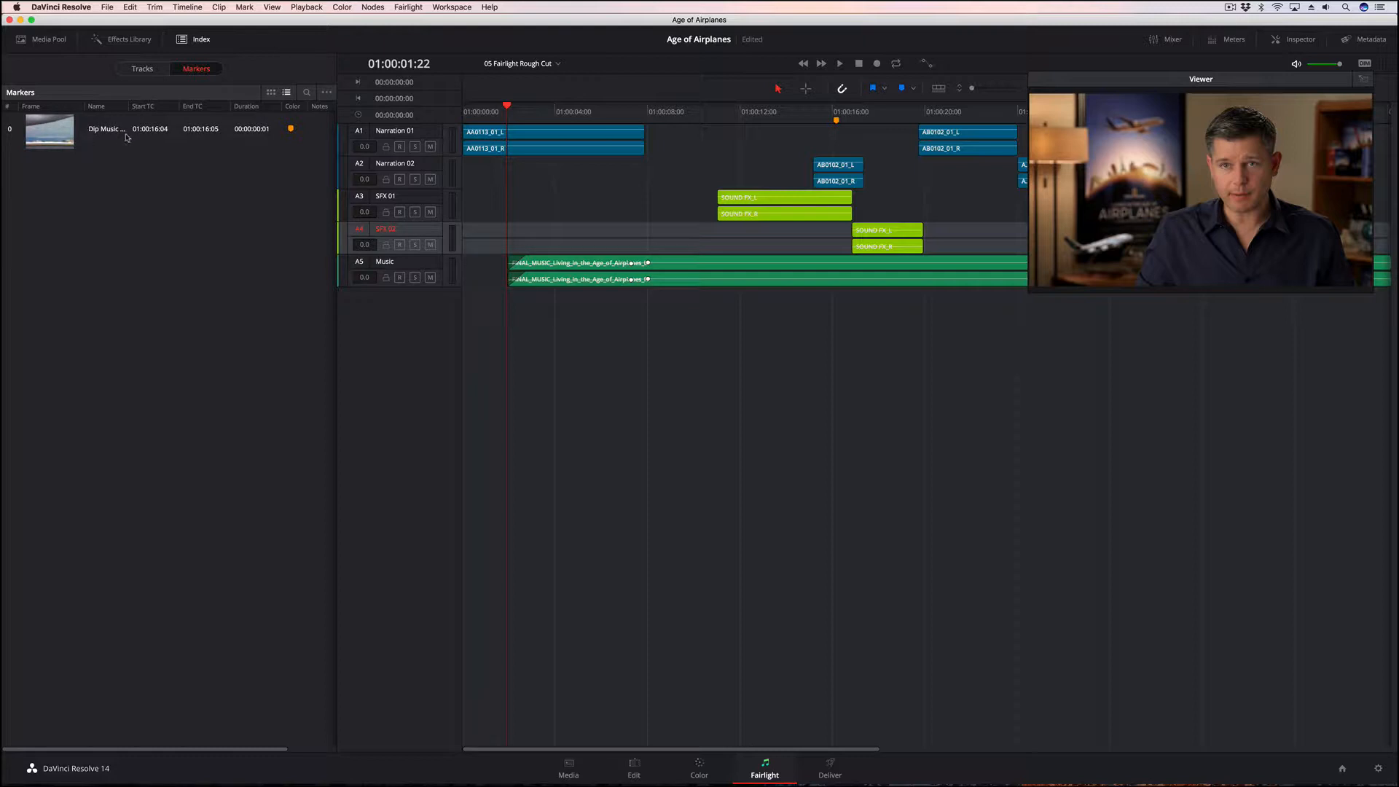
pyautogui.moveTo(128, 106); pyautogui.dragTo(178, 107)
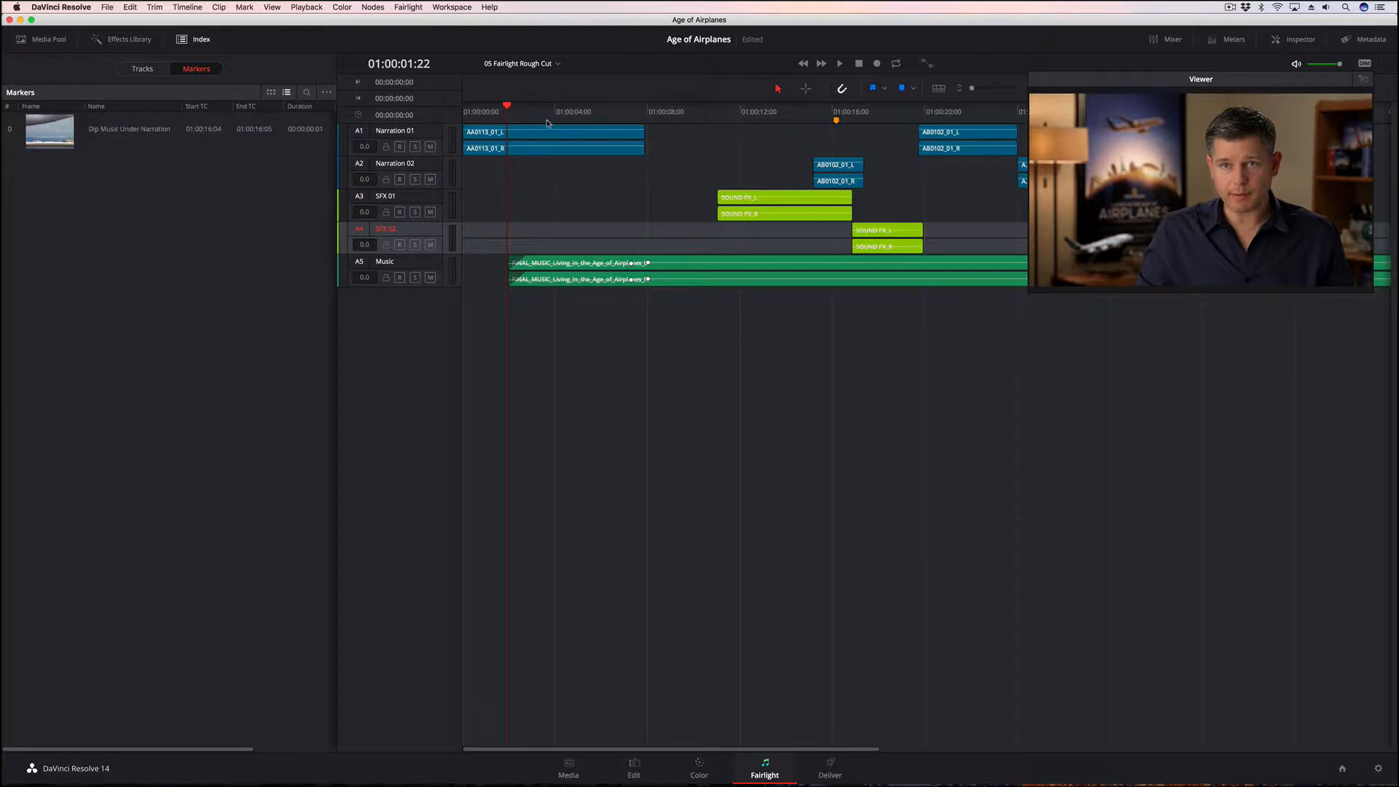
# Add a blue marker at 01:00:06:13 and jump to the Dip Music Under Narration marker
pyautogui.moveTo(508, 106); pyautogui.dragTo(615, 107)
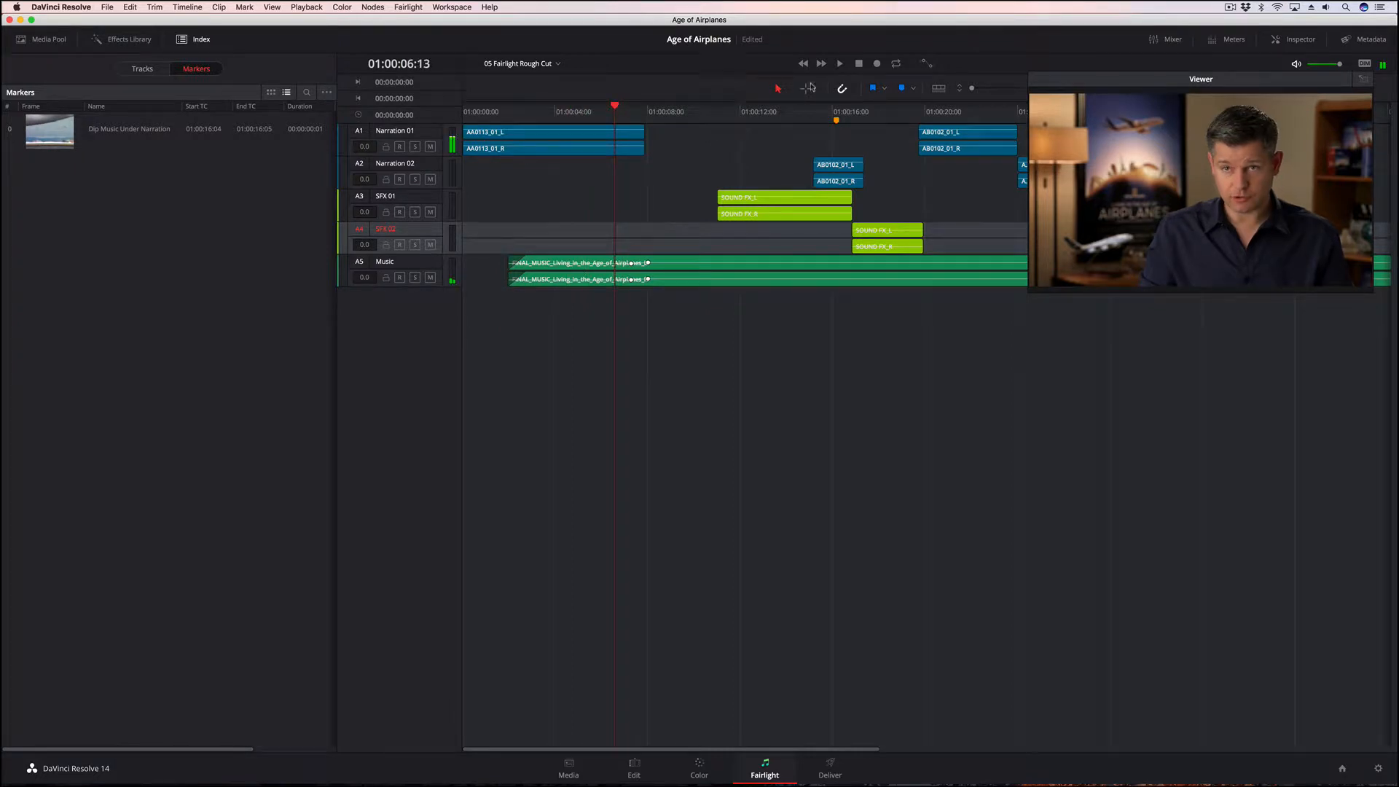
pyautogui.click(901, 88)
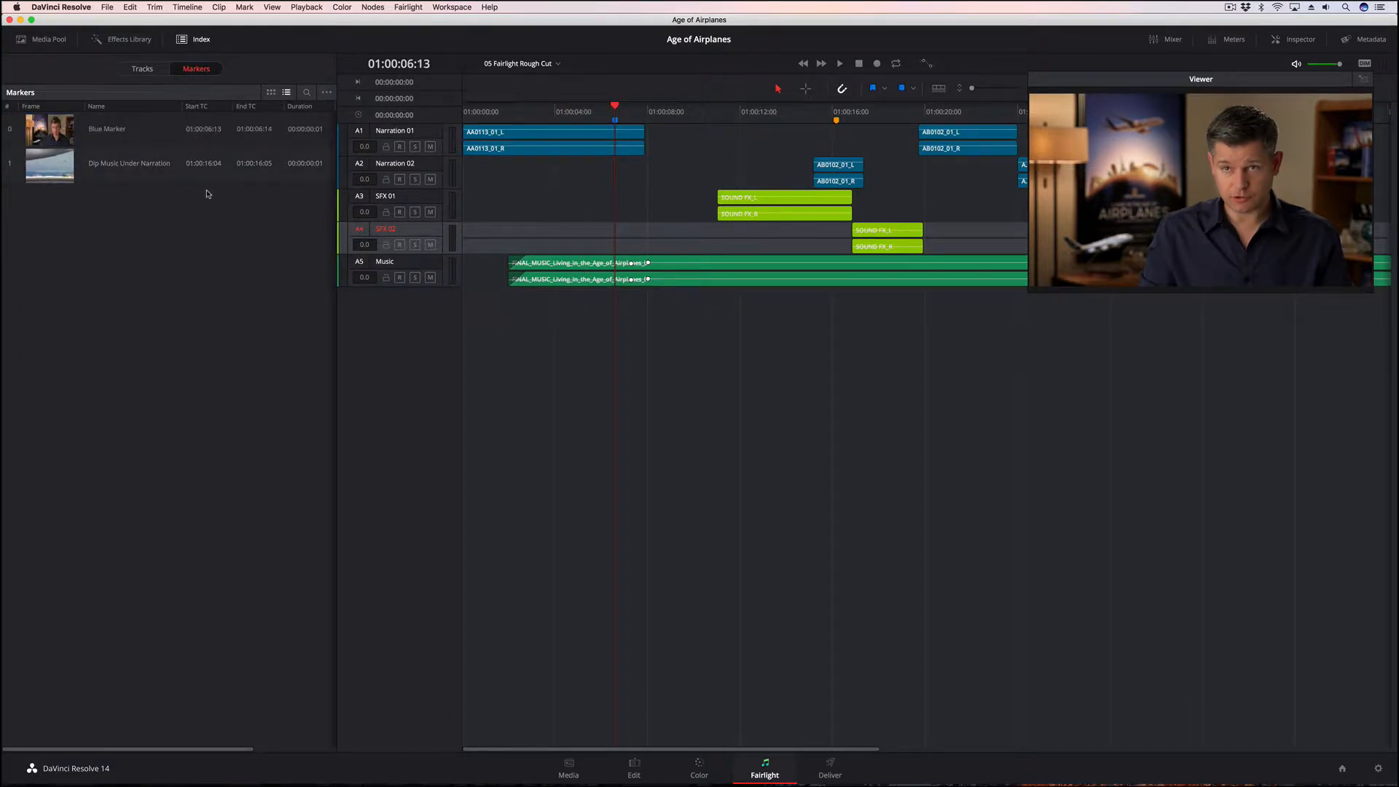
pyautogui.click(149, 167)
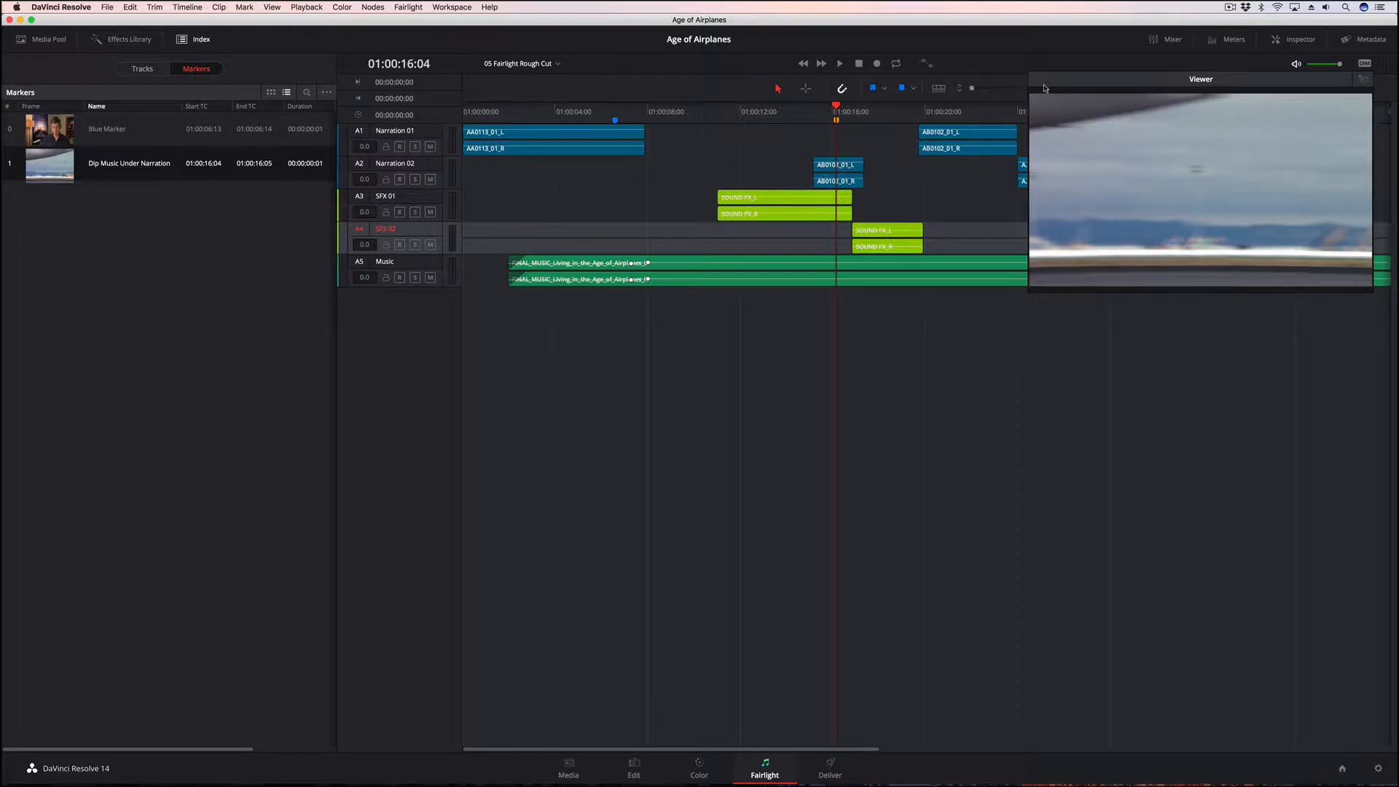
# Shift the floating viewer clear of the zoom sliders, zoom the timeline in around the marker, and increase the track height to show the waveforms
pyautogui.moveTo(1105, 93); pyautogui.dragTo(1142, 151)
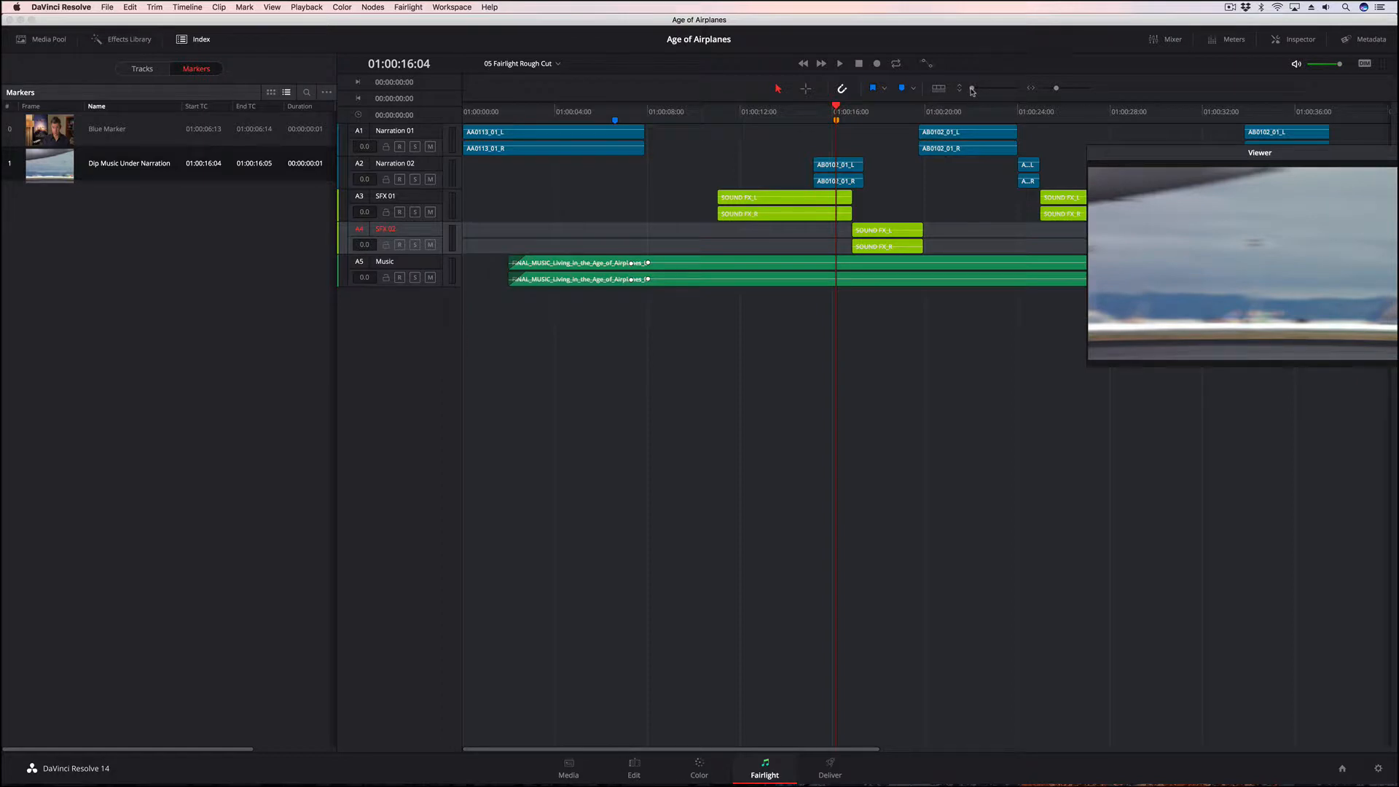
pyautogui.moveTo(972, 90); pyautogui.dragTo(1061, 92)
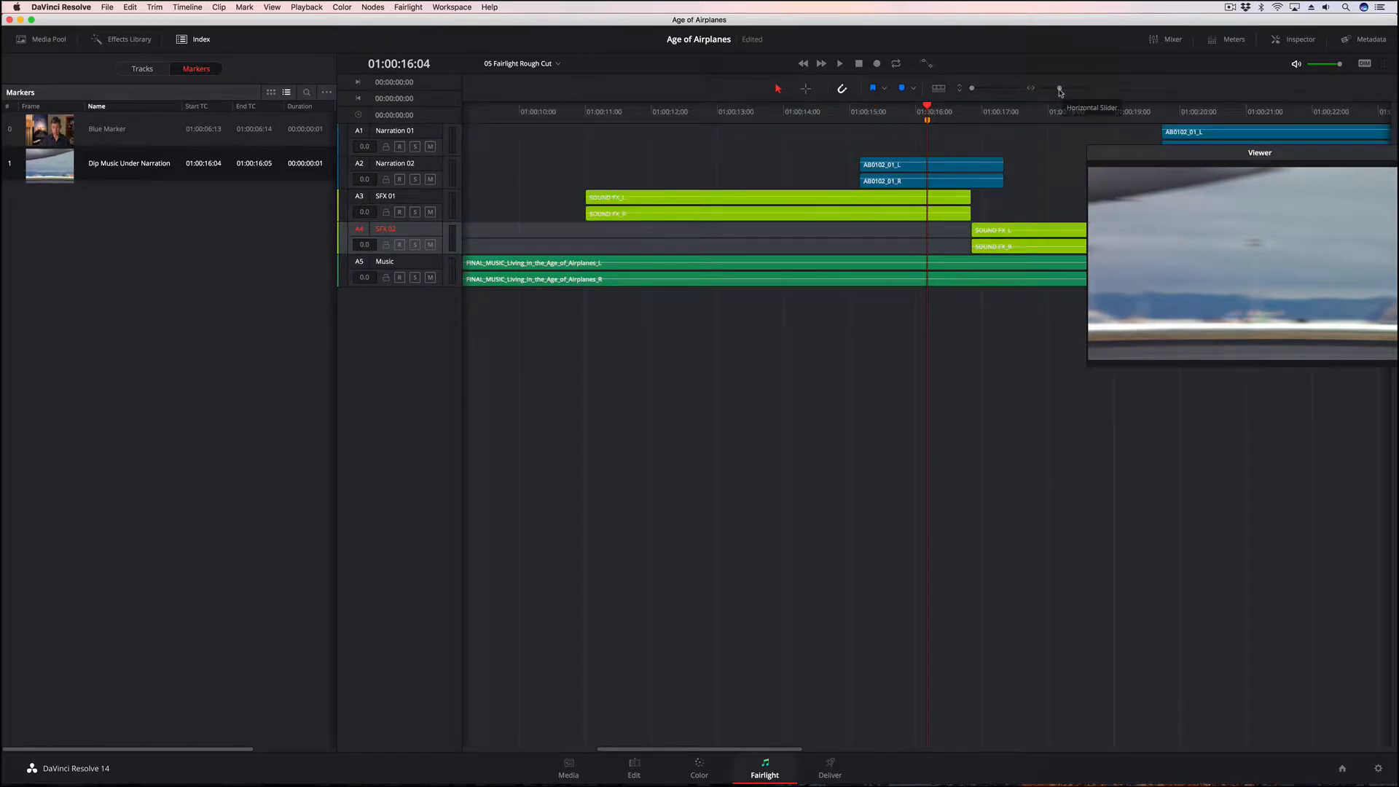
pyautogui.moveTo(1060, 91); pyautogui.dragTo(1063, 92)
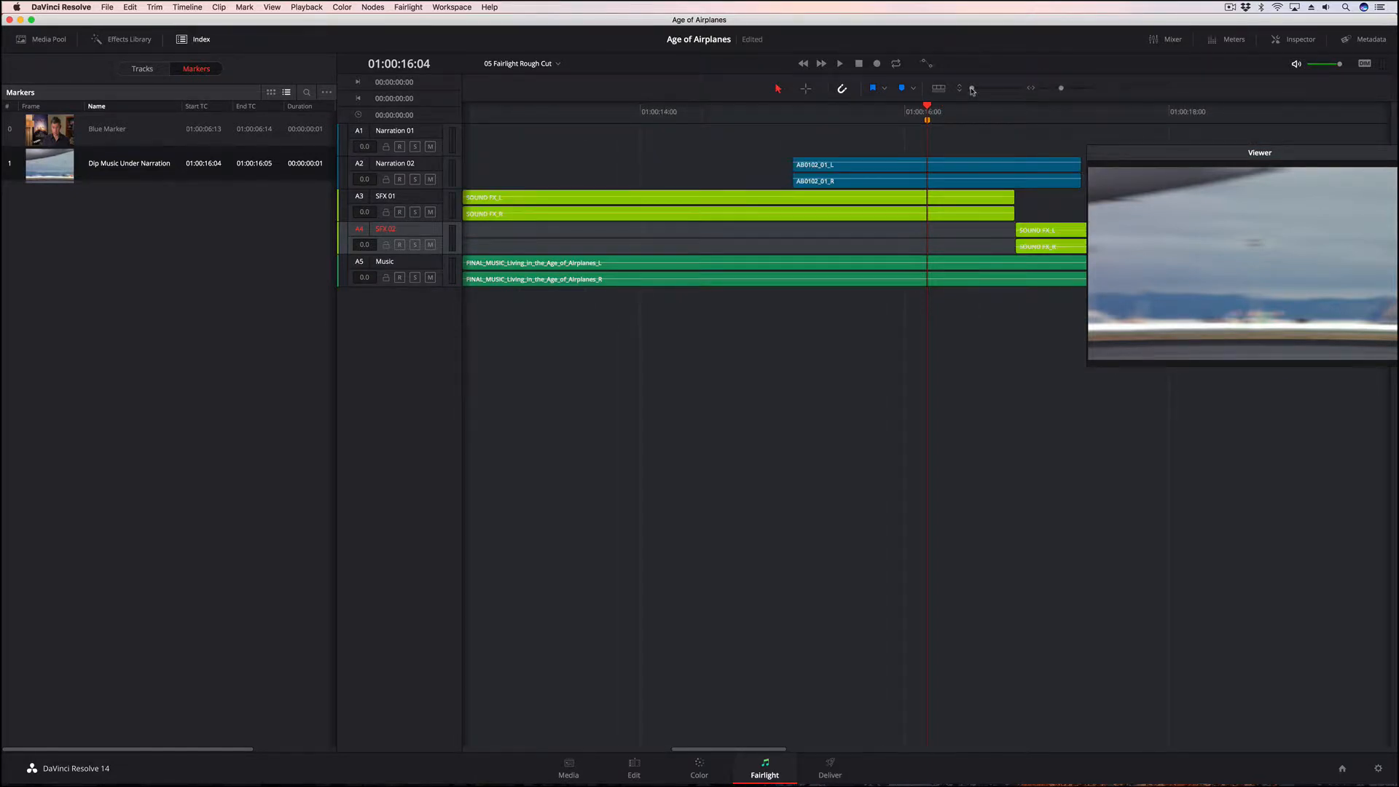
pyautogui.moveTo(973, 89); pyautogui.dragTo(985, 92)
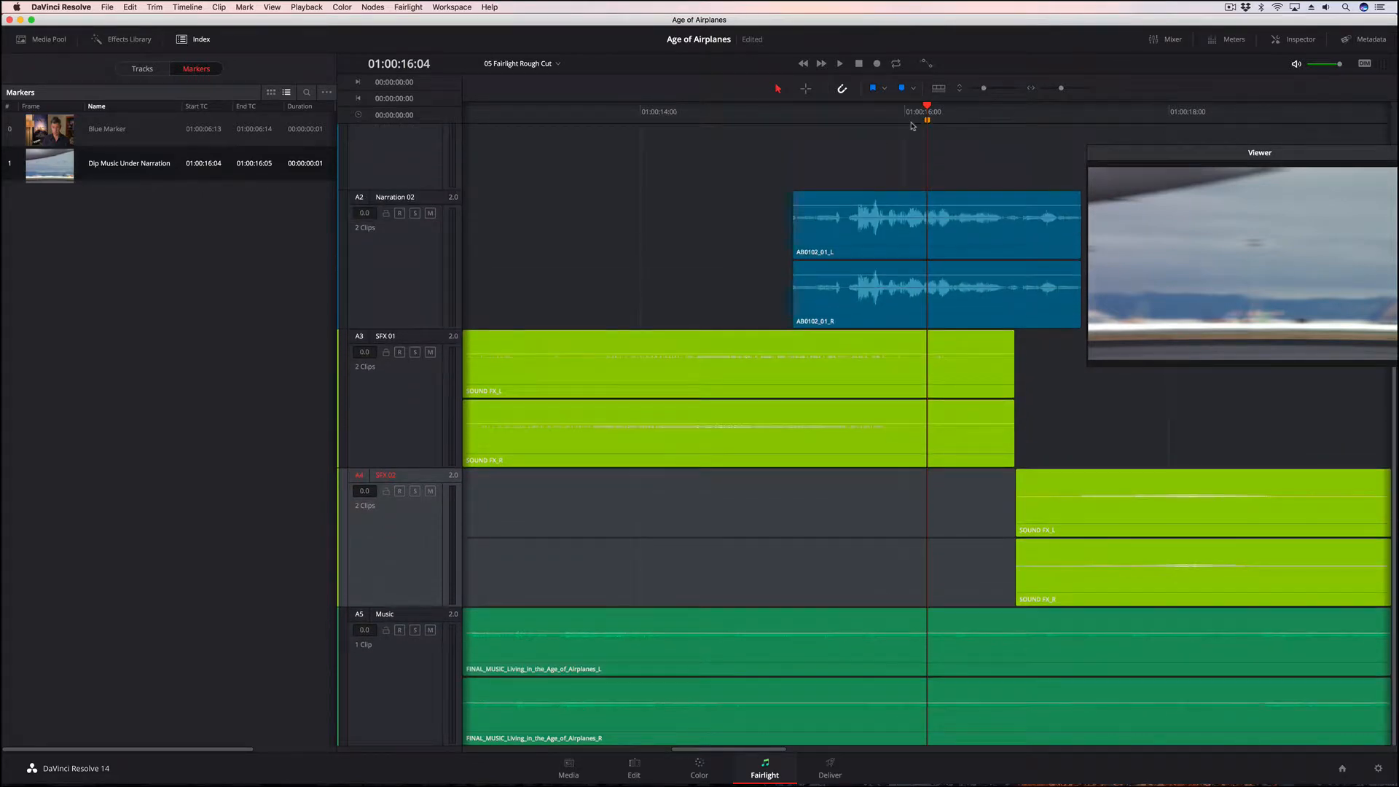
# Reduce the track height slightly and hide the SFX 01 and SFX 02 tracks using the track list in the index
pyautogui.click(919, 227)
pyautogui.moveTo(996, 89); pyautogui.dragTo(986, 90)
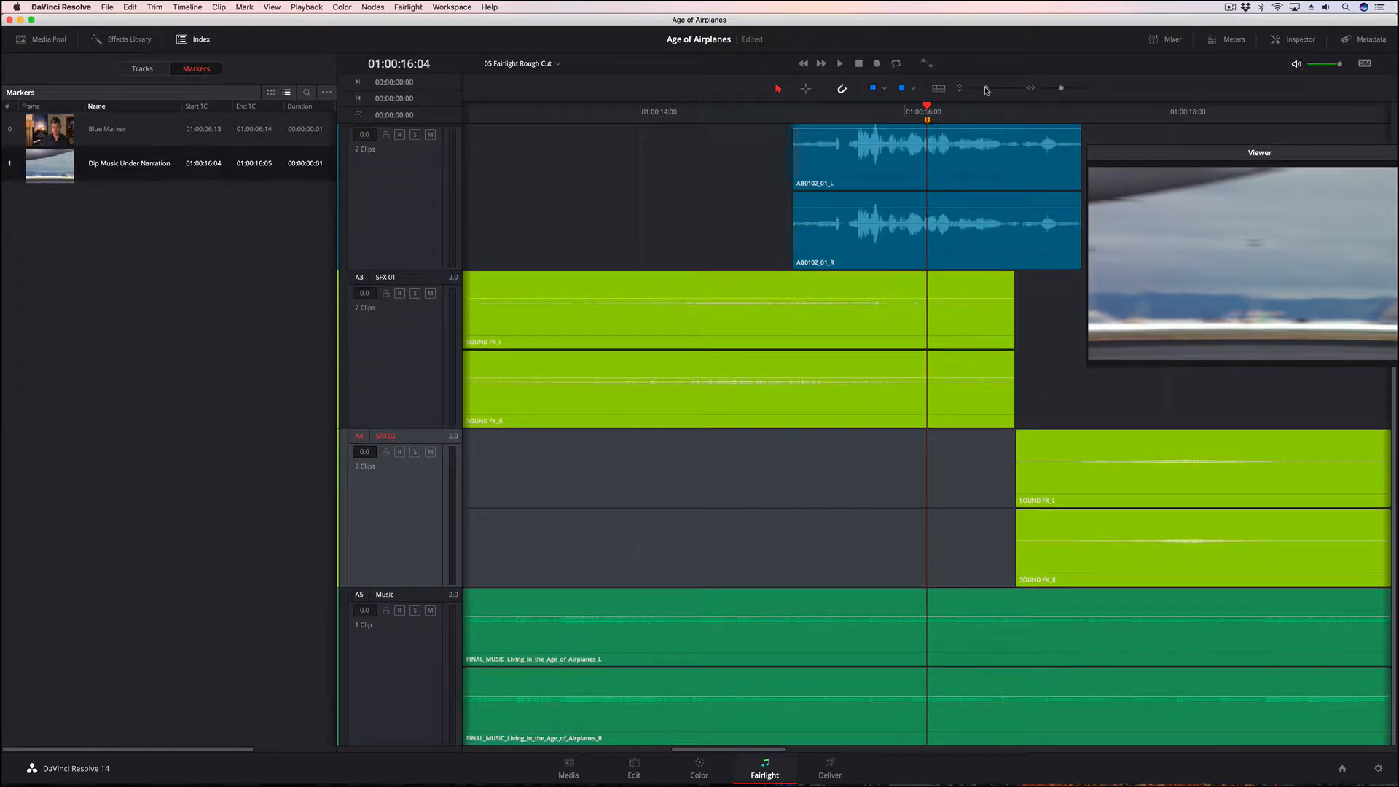
pyautogui.scroll(3, 771, 263)
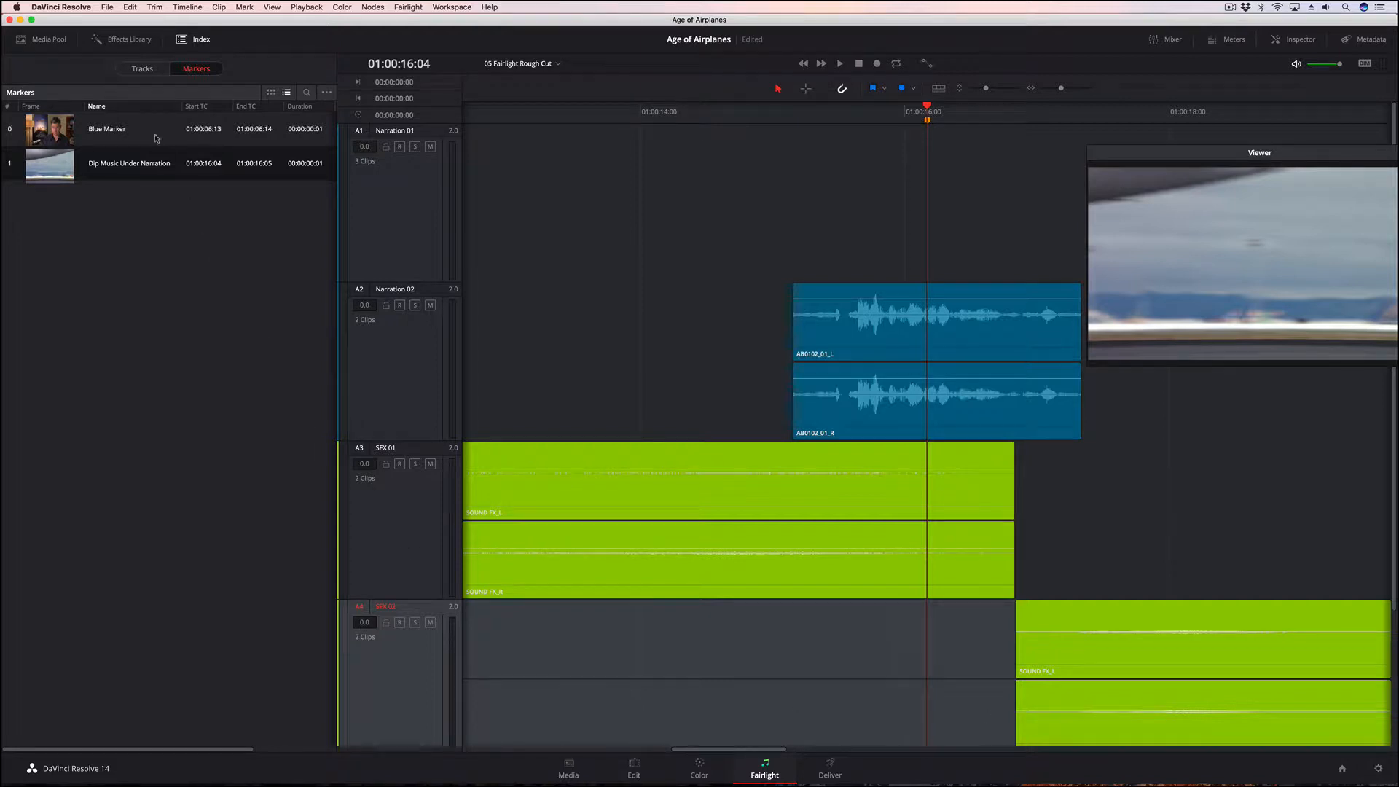
pyautogui.click(136, 70)
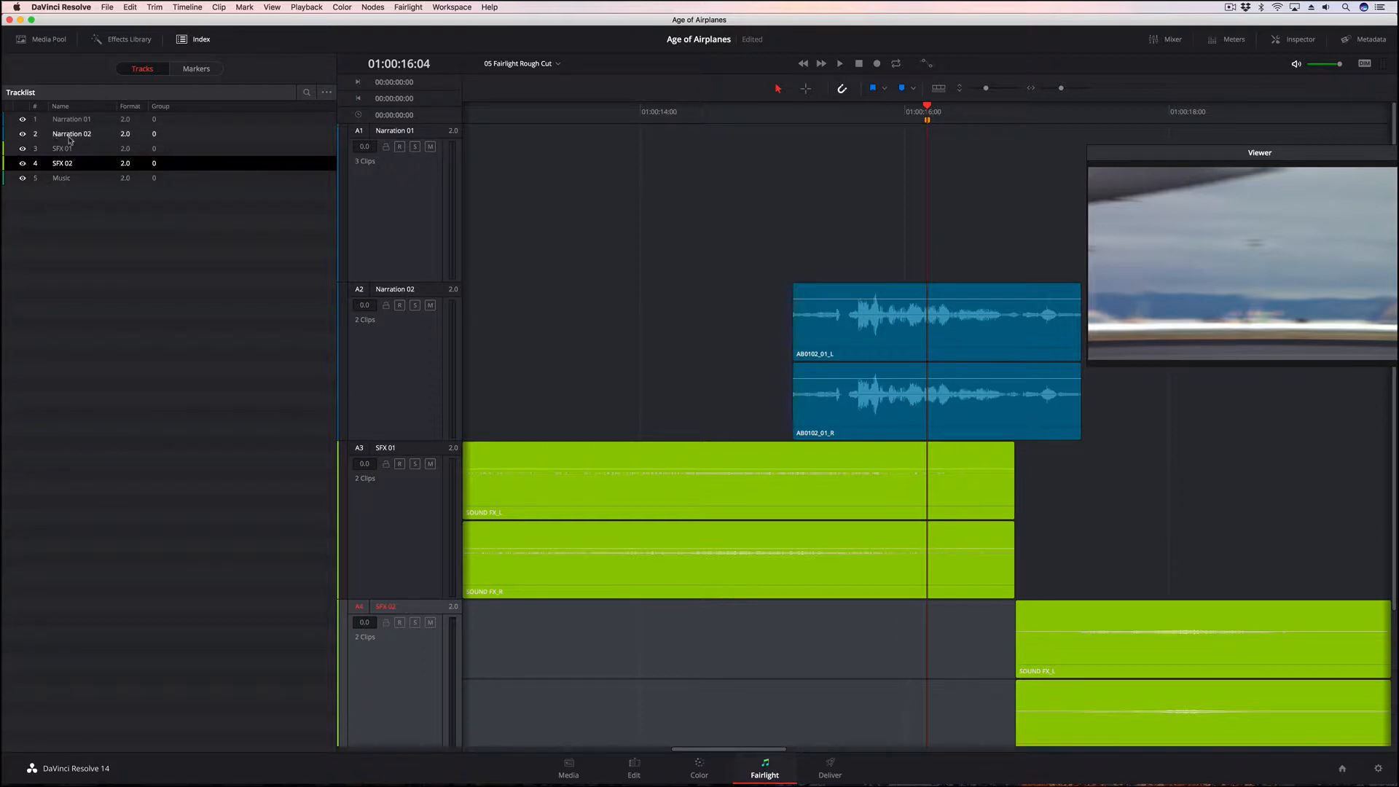
pyautogui.click(23, 148)
pyautogui.click(22, 164)
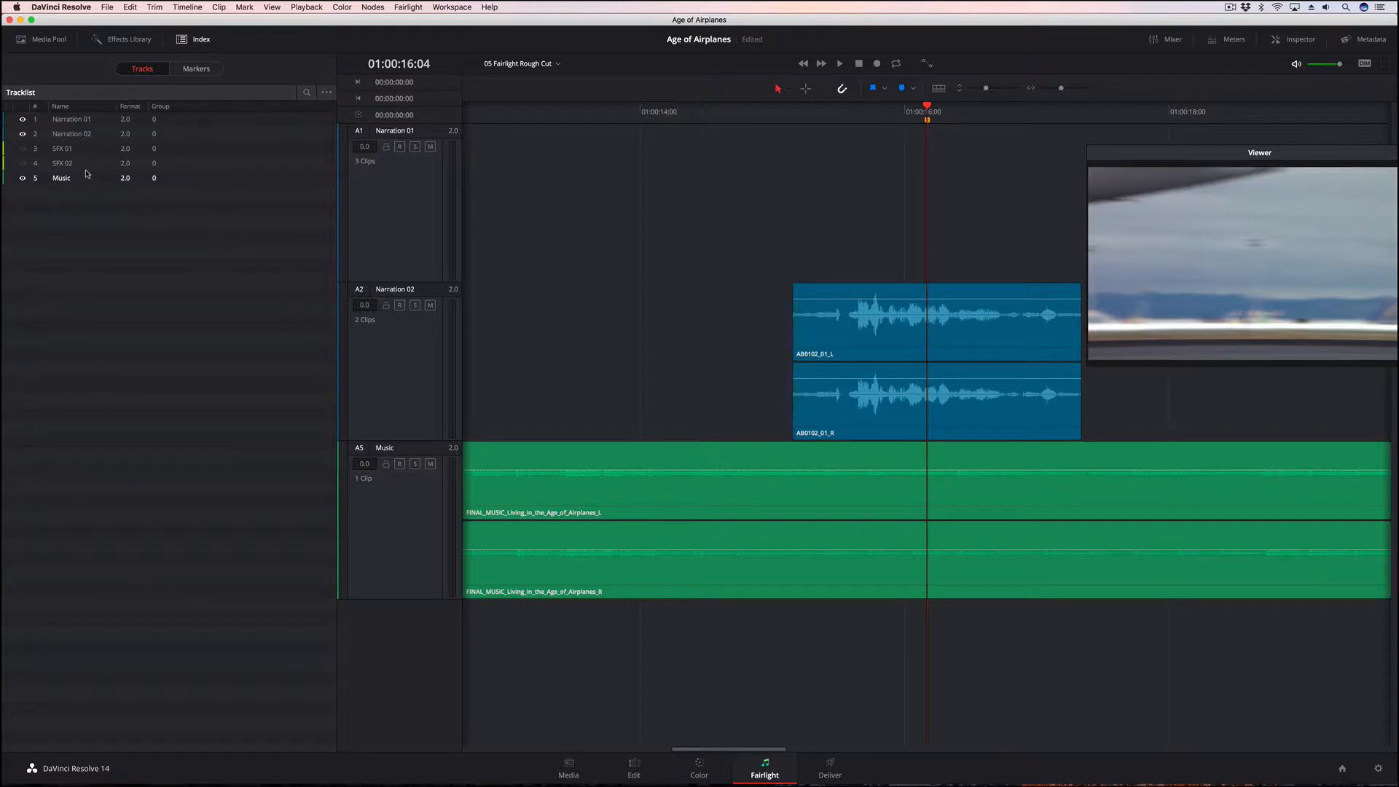
# Add two volume keyframes to the Music clip just before the Narration 02 clip at 01:00:15:00 and at its start, 01:00:15:04
pyautogui.moveTo(802, 115); pyautogui.dragTo(767, 119)
pyautogui.moveTo(768, 119); pyautogui.dragTo(777, 119)
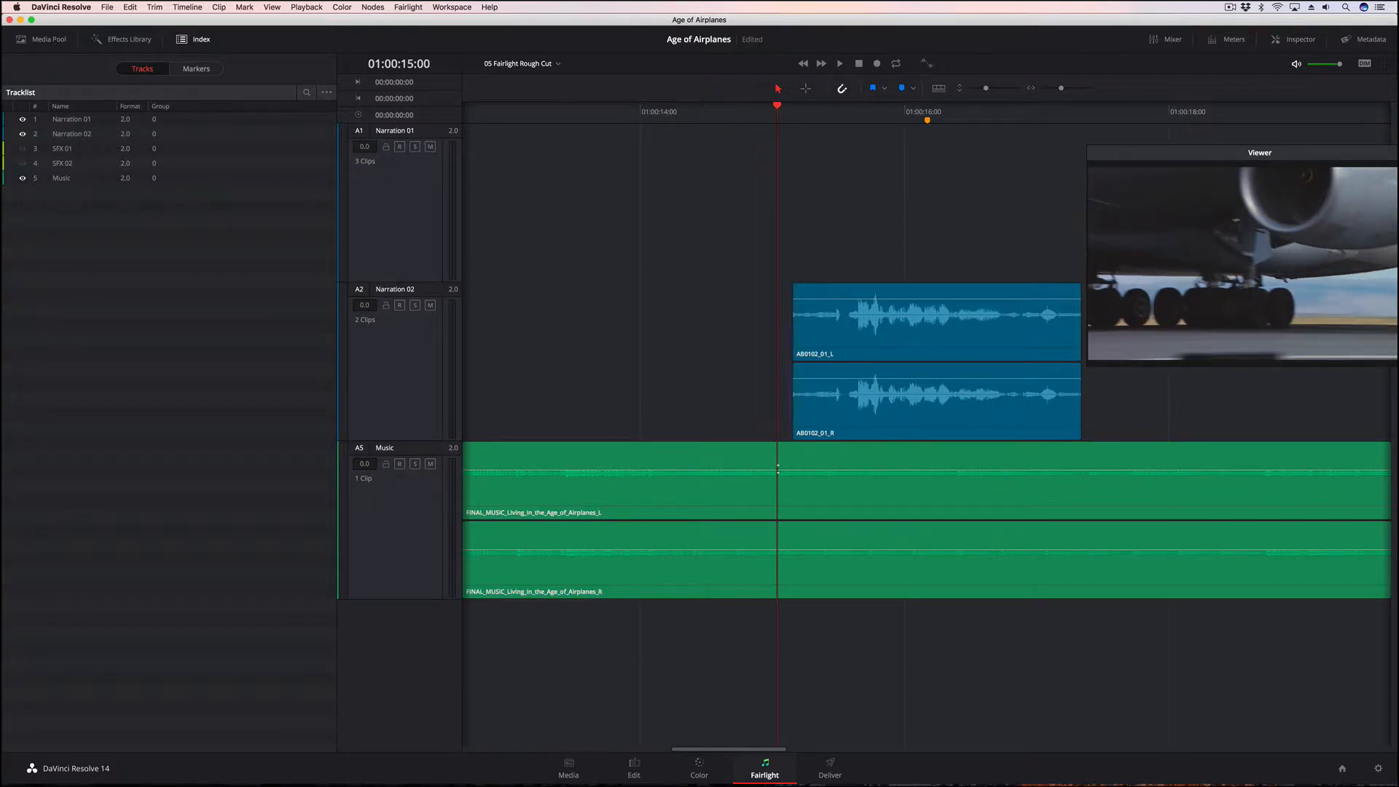
pyautogui.keyDown('alt'); pyautogui.click(778, 468); pyautogui.keyUp('alt')
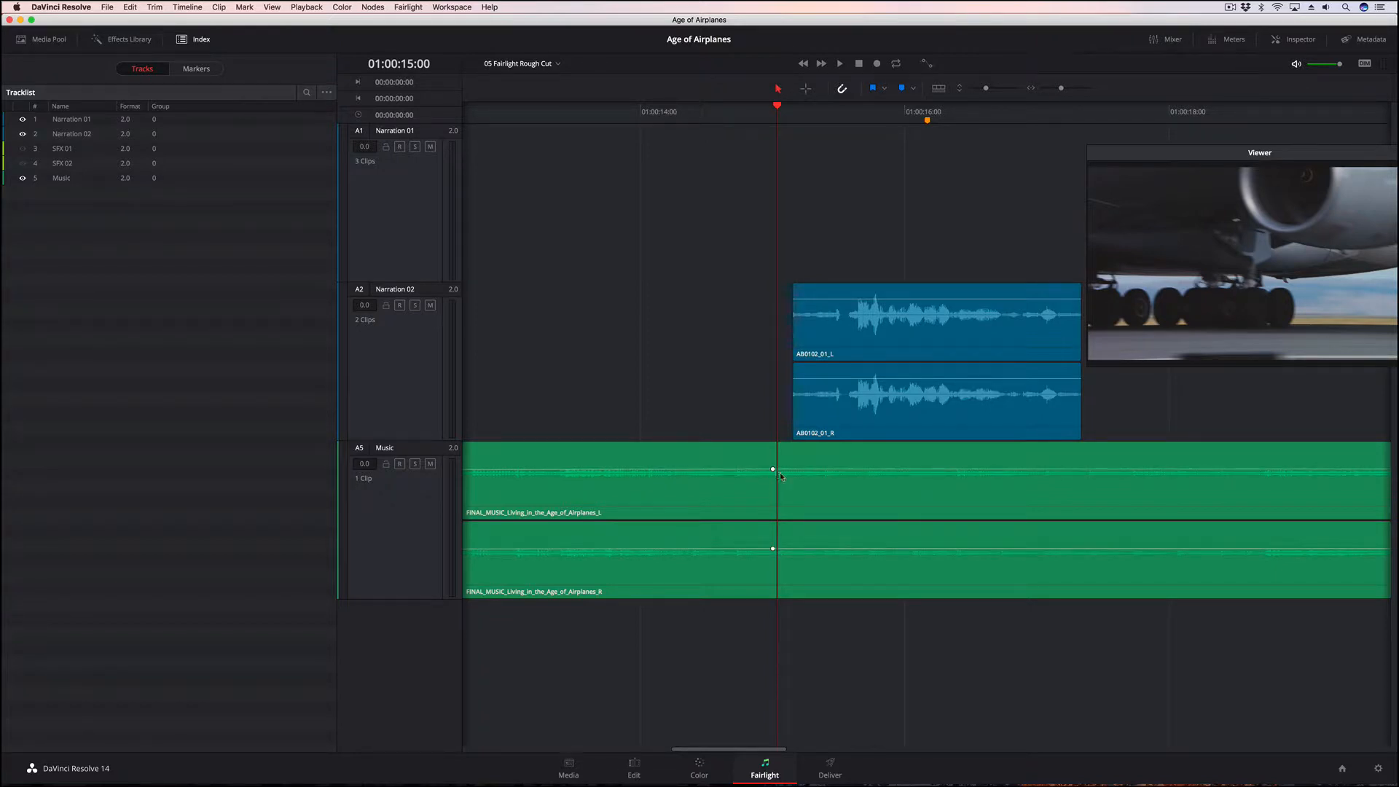
pyautogui.keyDown('alt'); pyautogui.click(795, 470); pyautogui.keyUp('alt')
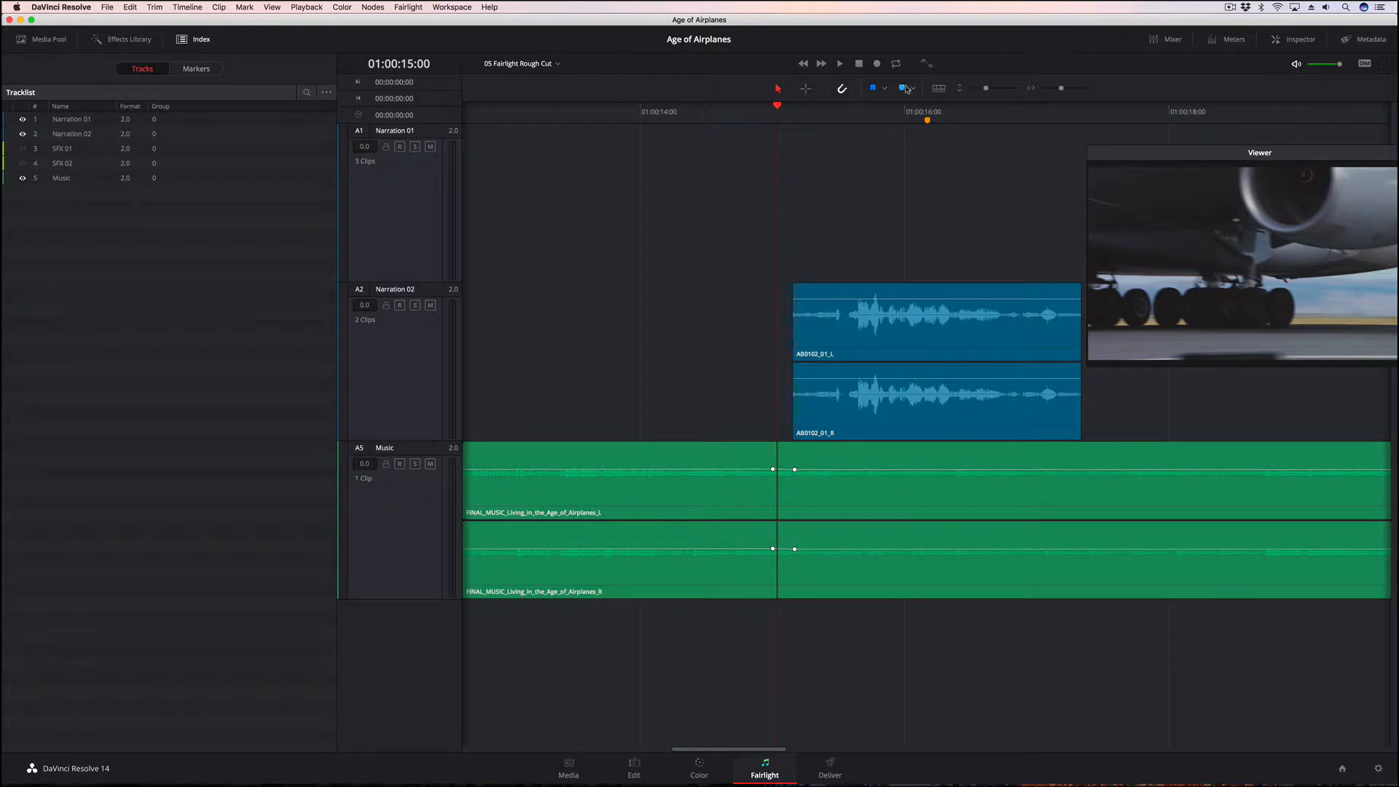
pyautogui.moveTo(987, 89); pyautogui.dragTo(990, 91)
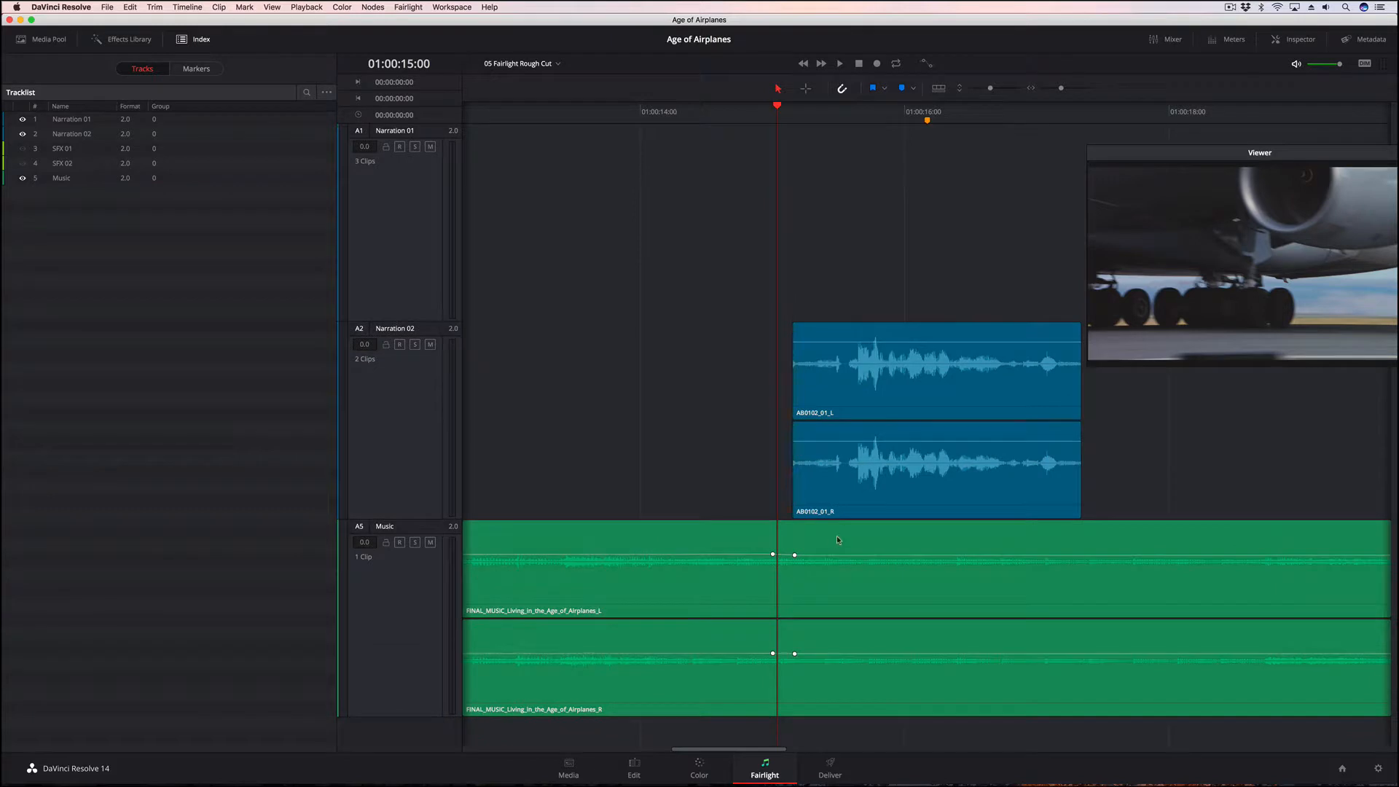
pyautogui.moveTo(794, 554); pyautogui.dragTo(795, 554)
# Add two volume keyframes to the Music clip near the end of the Narration 02 clip, at 01:00:17:00 and 01:00:17:08
pyautogui.moveTo(864, 125); pyautogui.dragTo(1039, 124)
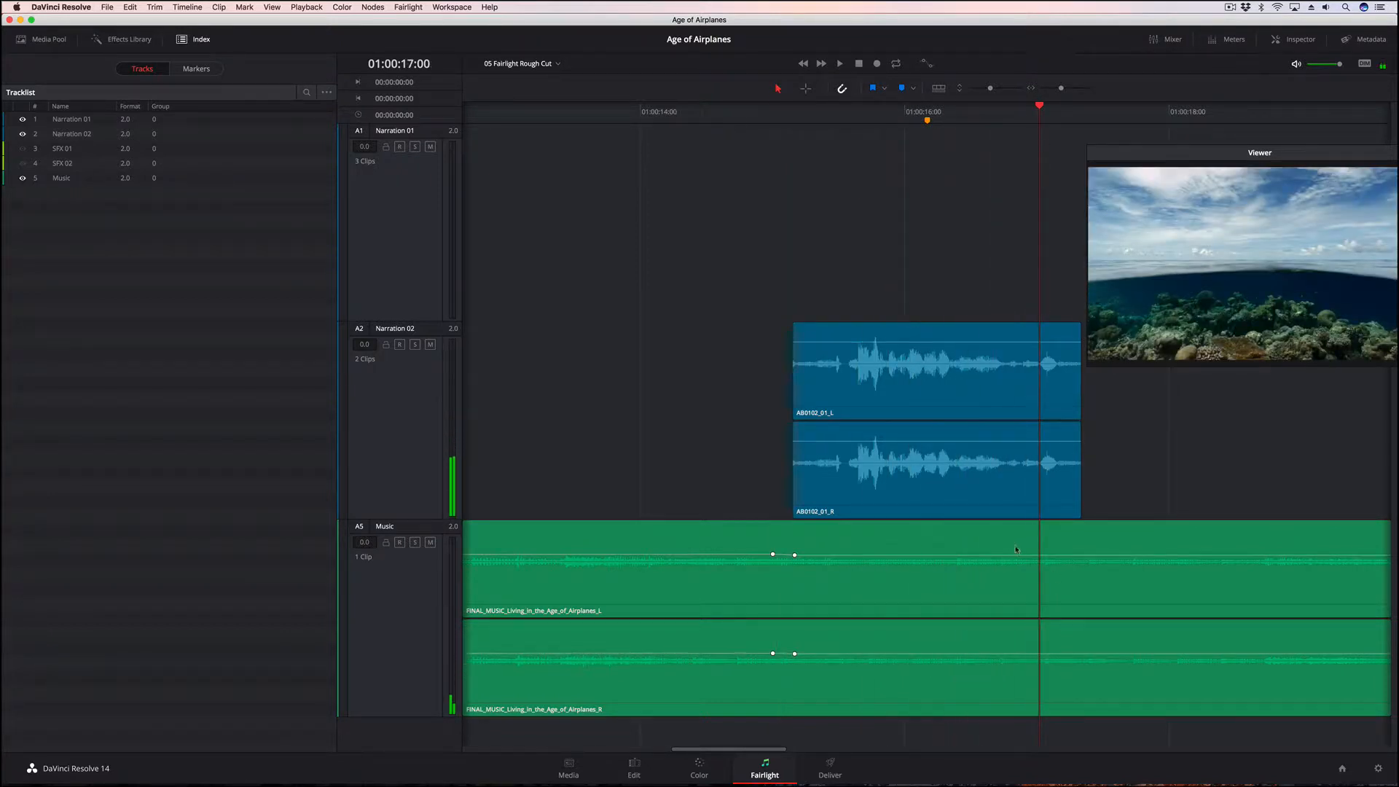
pyautogui.keyDown('alt'); pyautogui.click(1037, 554); pyautogui.keyUp('alt')
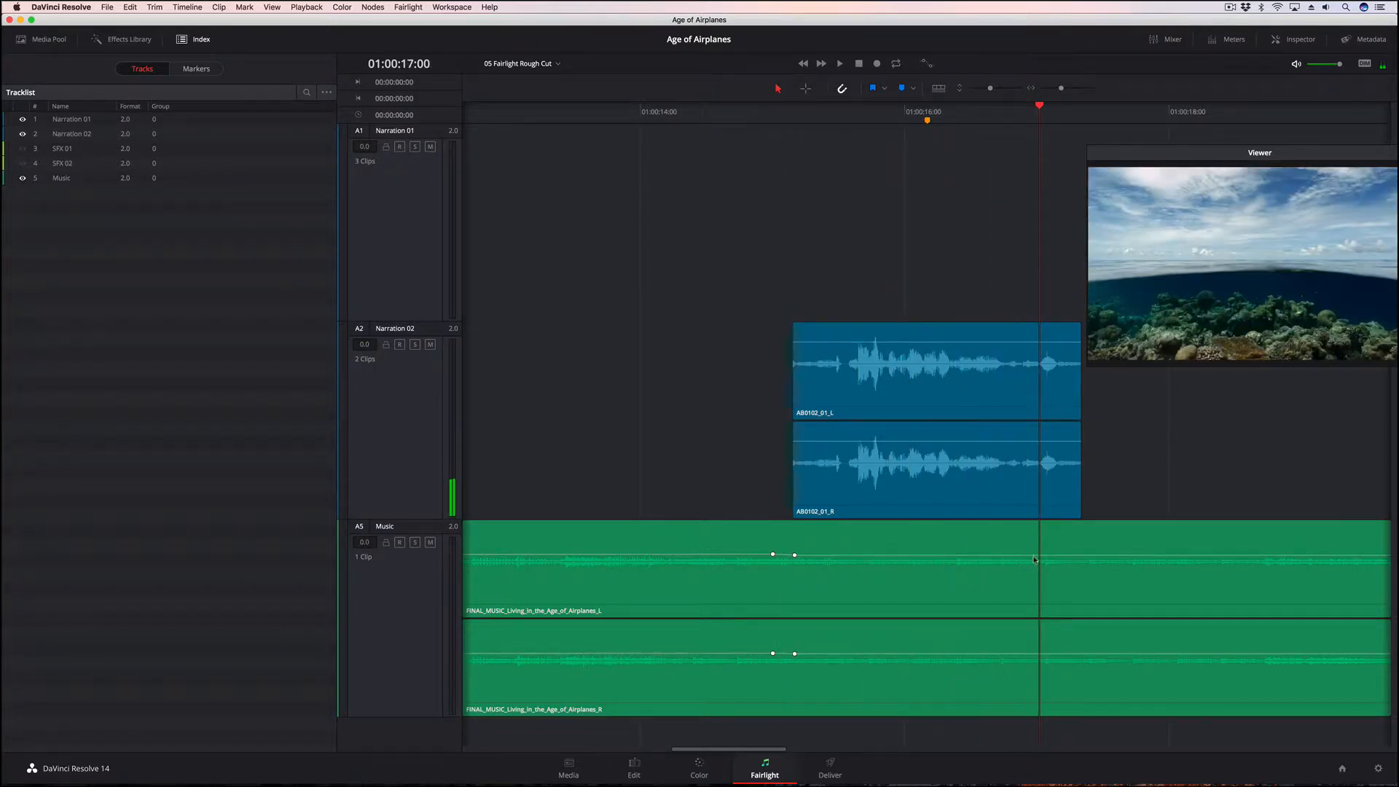
pyautogui.keyDown('alt'); pyautogui.click(1083, 555); pyautogui.keyUp('alt')
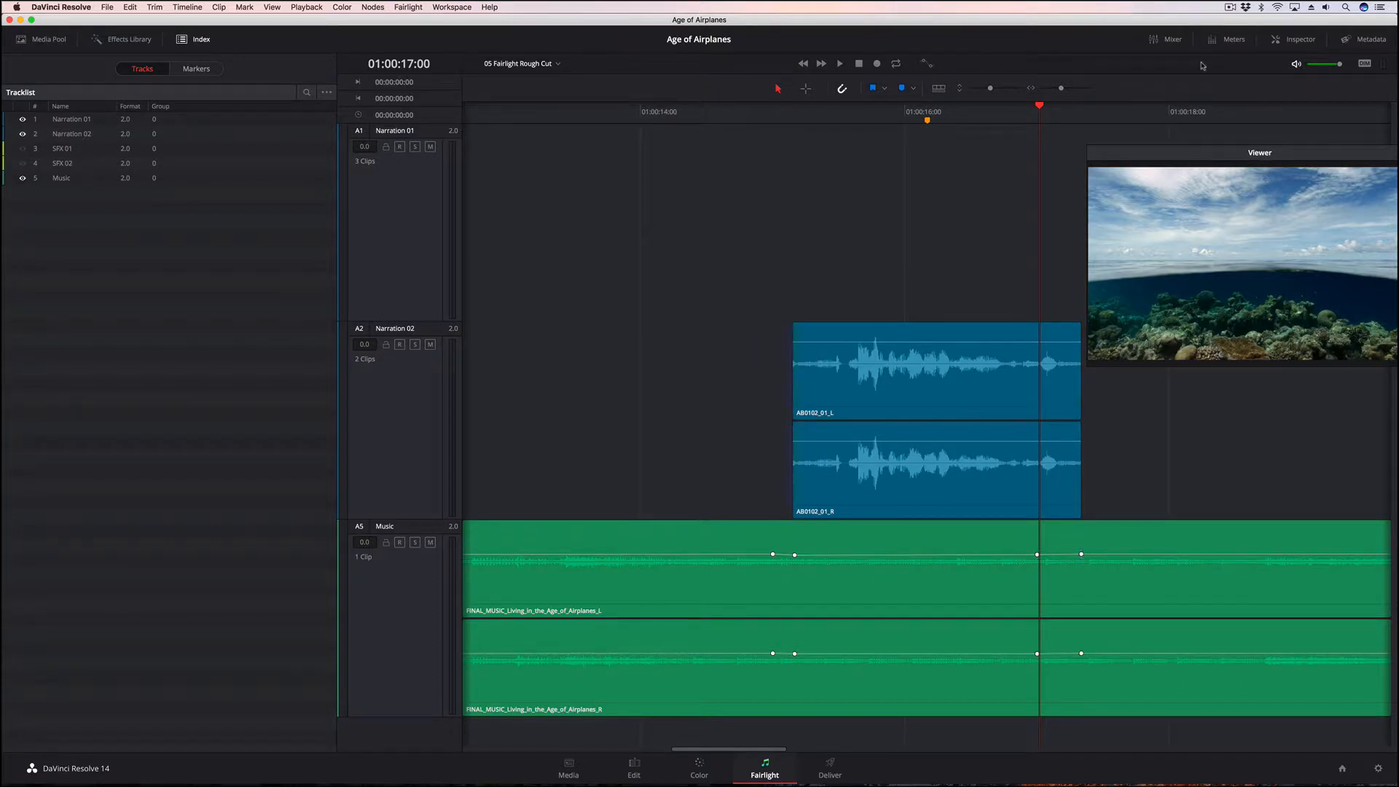
# Show the Music clip in the Inspector and raise the volume of its last keyframe, at 01:00:17:08, to 1.36
pyautogui.click(1305, 40)
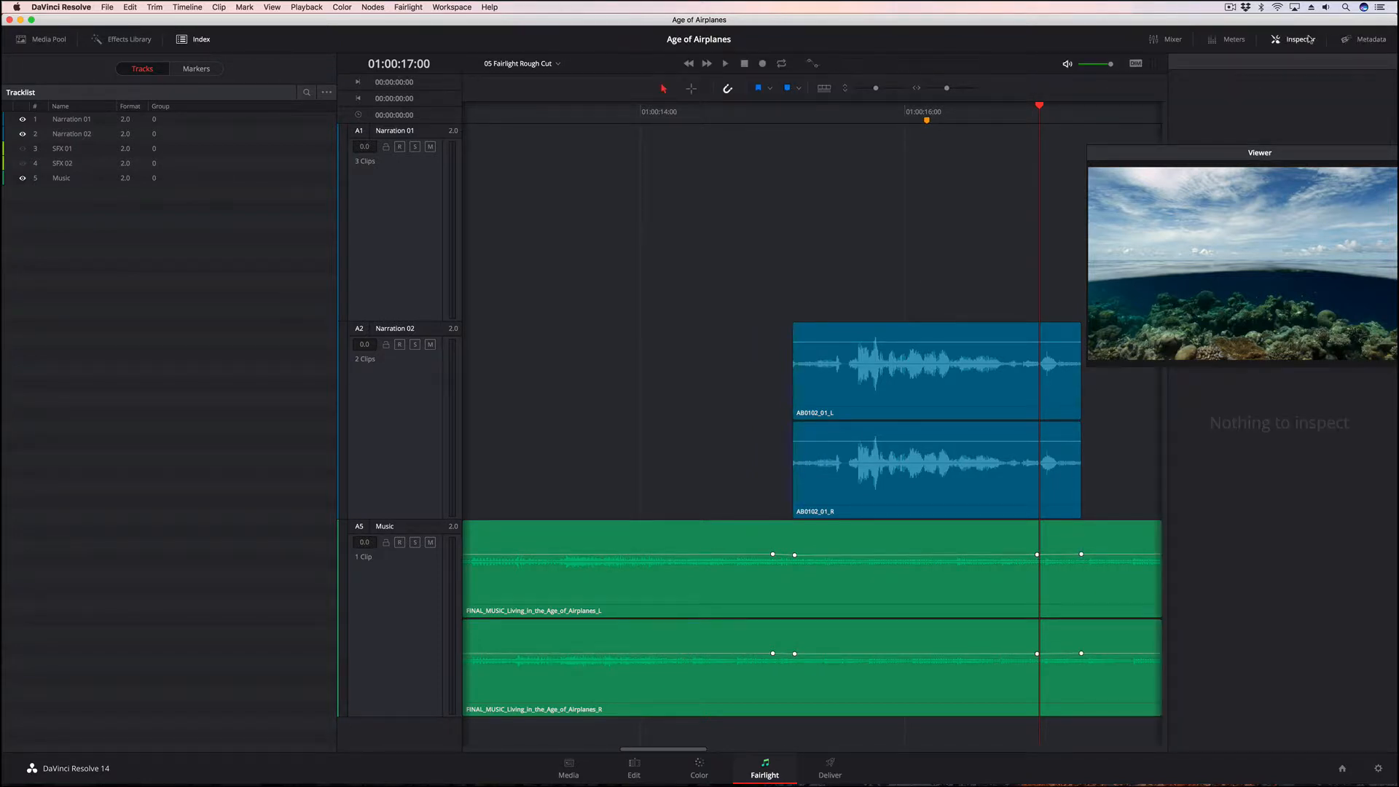
pyautogui.moveTo(1133, 161); pyautogui.dragTo(749, 68)
pyautogui.click(1030, 590)
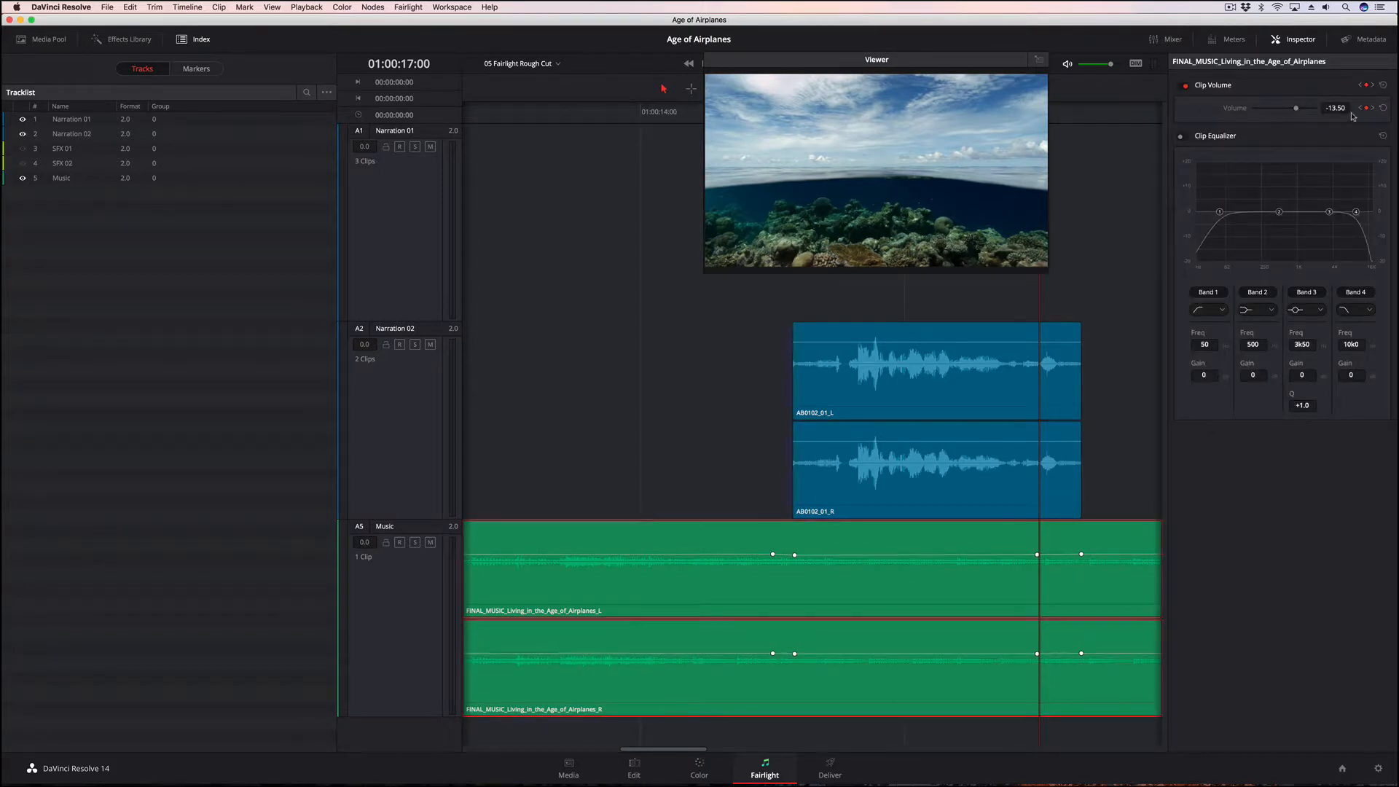
pyautogui.click(1373, 108)
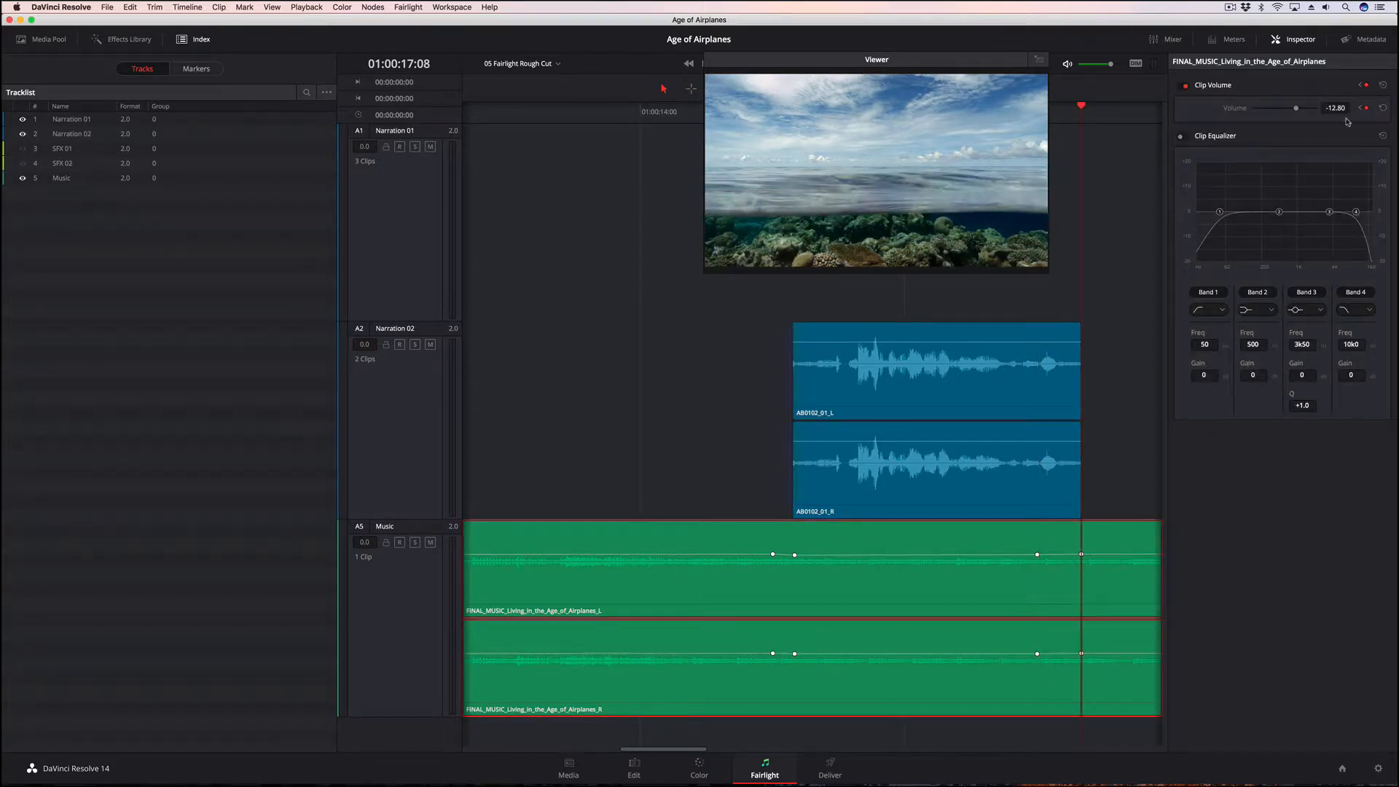
pyautogui.moveTo(1298, 110); pyautogui.dragTo(1304, 110)
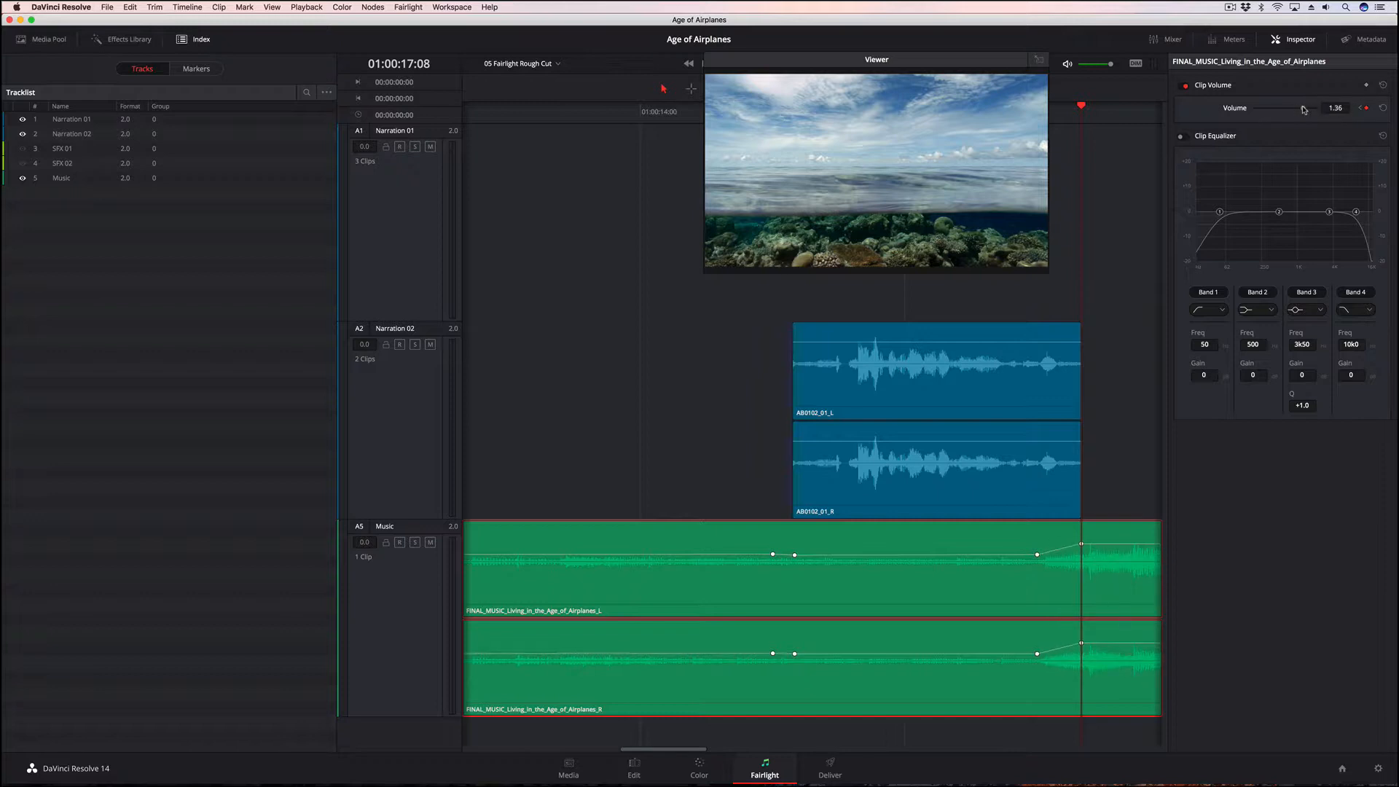
# Set the Music clip's keyframe volumes to -16.27 at 01:00:17:00, -17.00 at 01:00:15:04 and -10.76 at 01:00:15:00
pyautogui.click(1360, 108)
pyautogui.moveTo(1297, 108); pyautogui.dragTo(1296, 111)
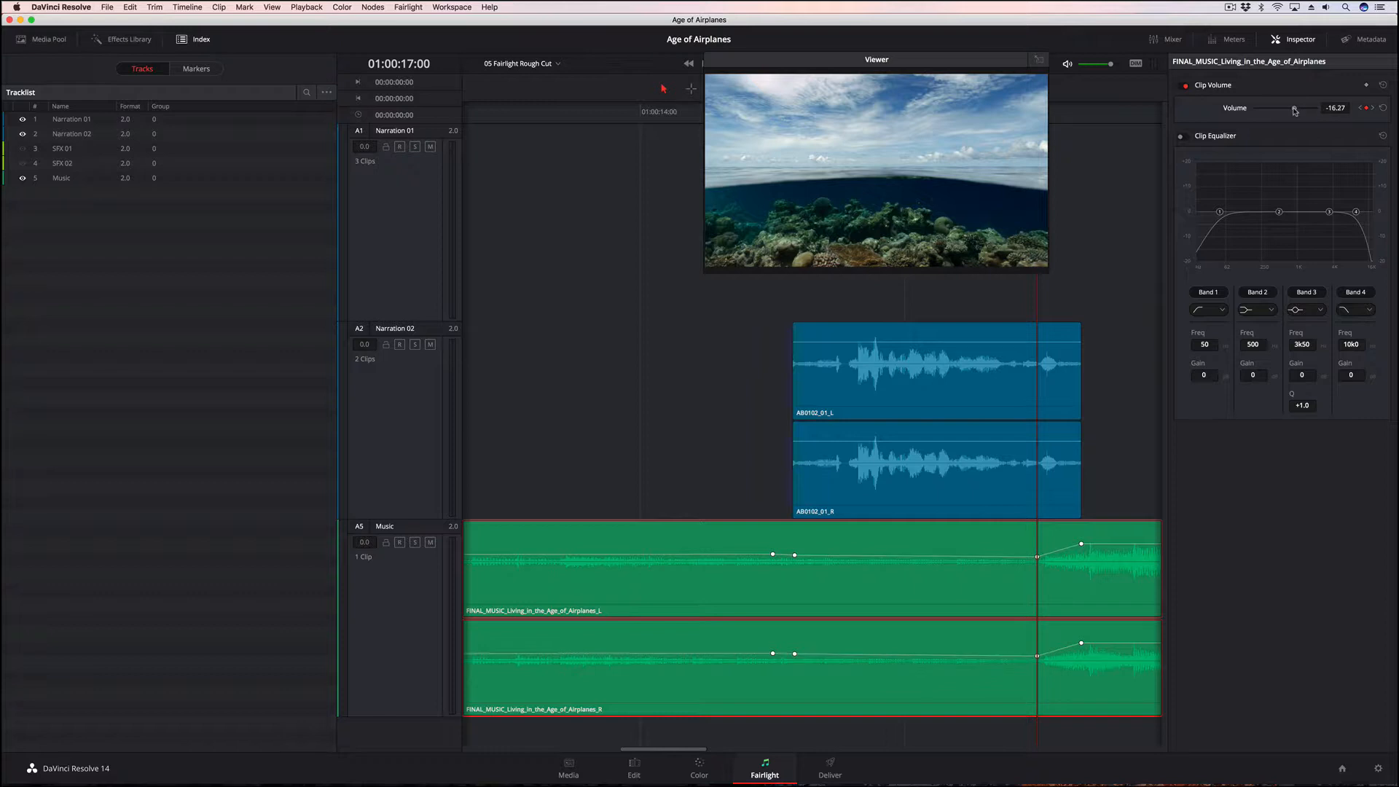
pyautogui.click(1360, 108)
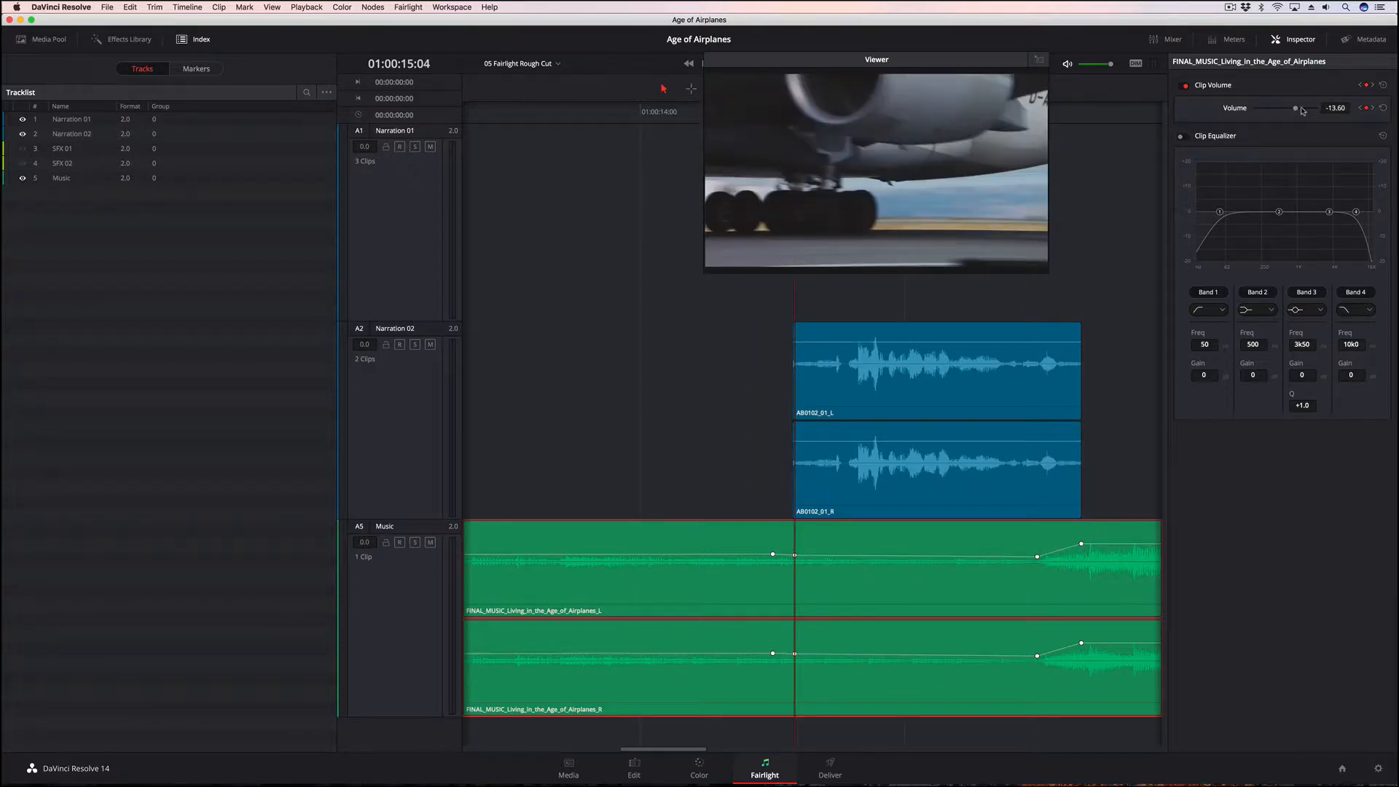
pyautogui.click(1360, 108)
pyautogui.moveTo(1296, 109); pyautogui.dragTo(1299, 110)
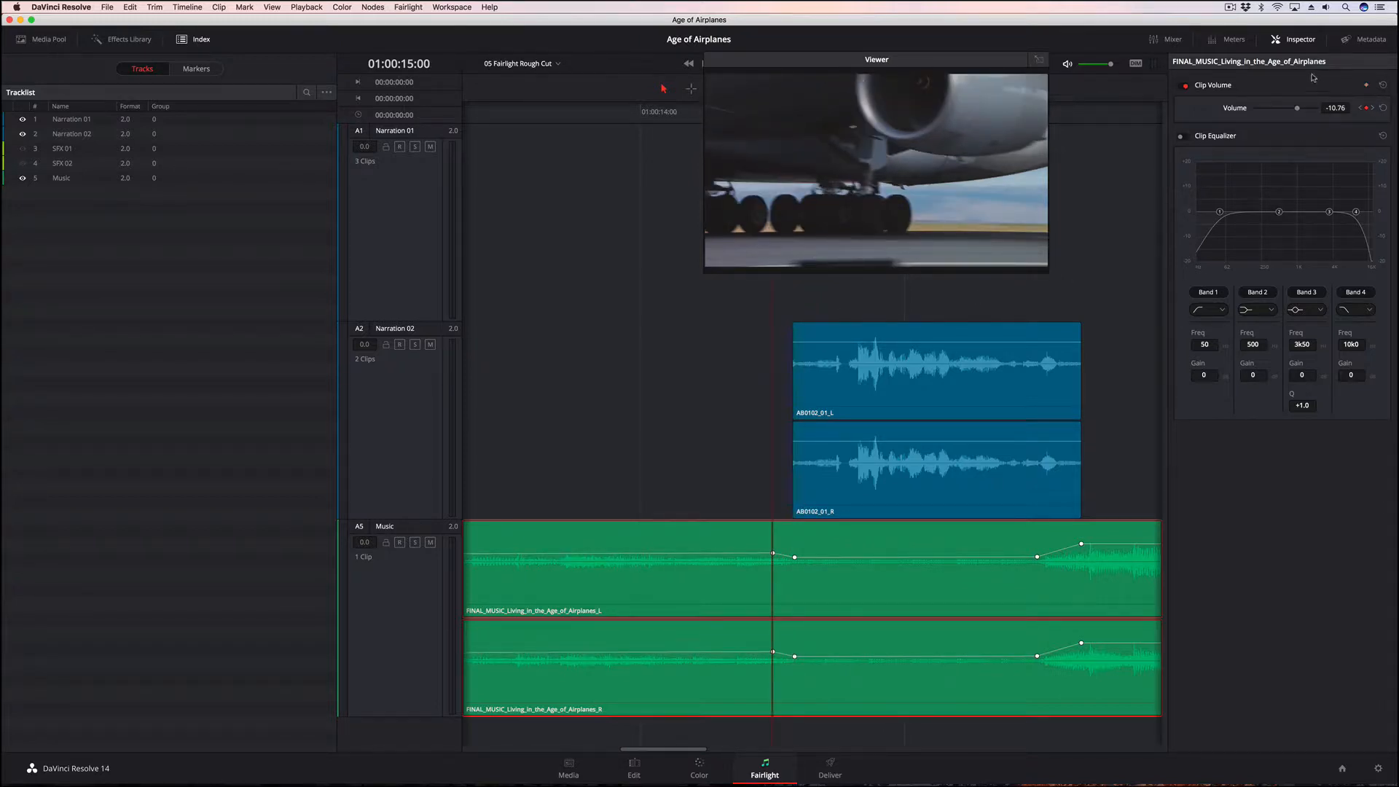
# Close the Inspector and make the SFX 01 and SFX 02 tracks visible again in the timeline
pyautogui.click(1292, 41)
pyautogui.moveTo(1002, 66); pyautogui.dragTo(1304, 103)
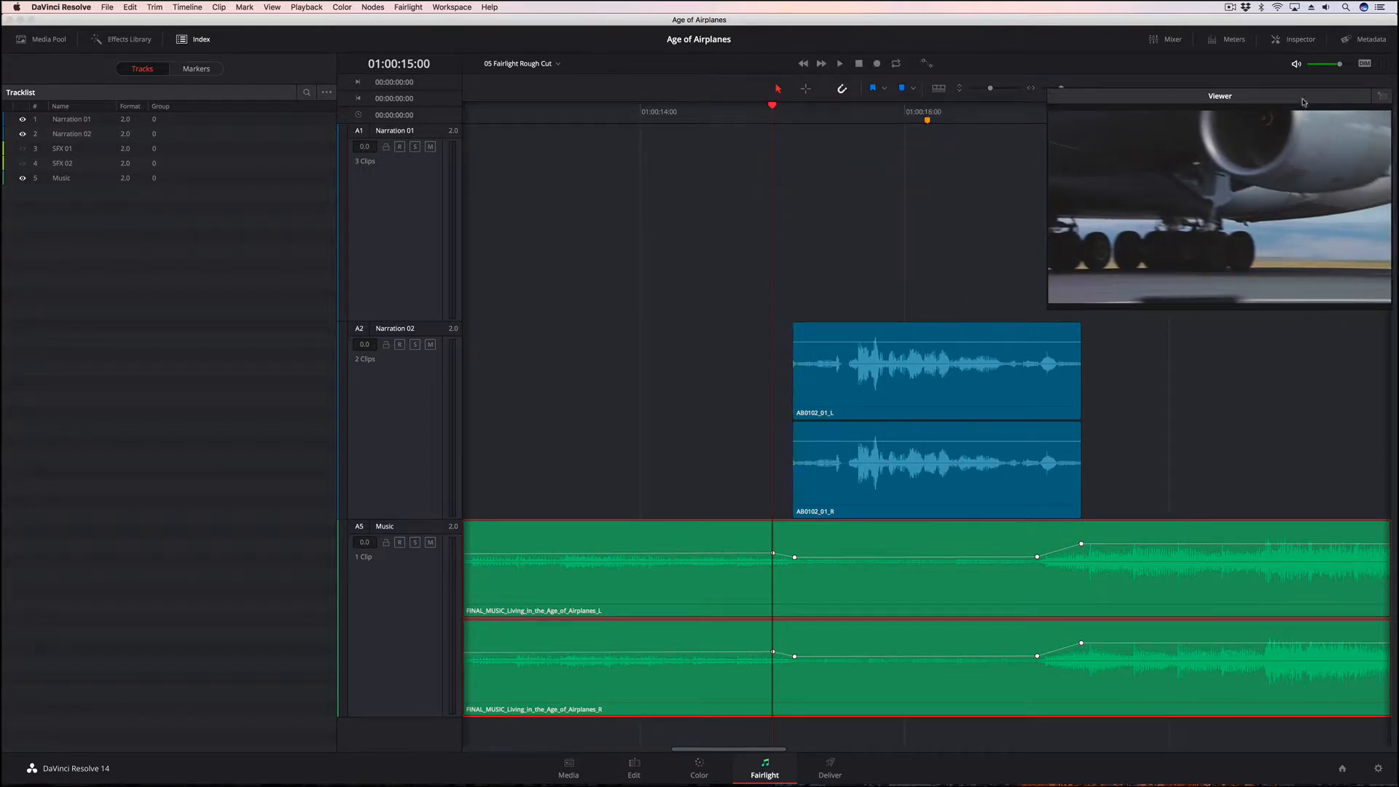
pyautogui.click(24, 149)
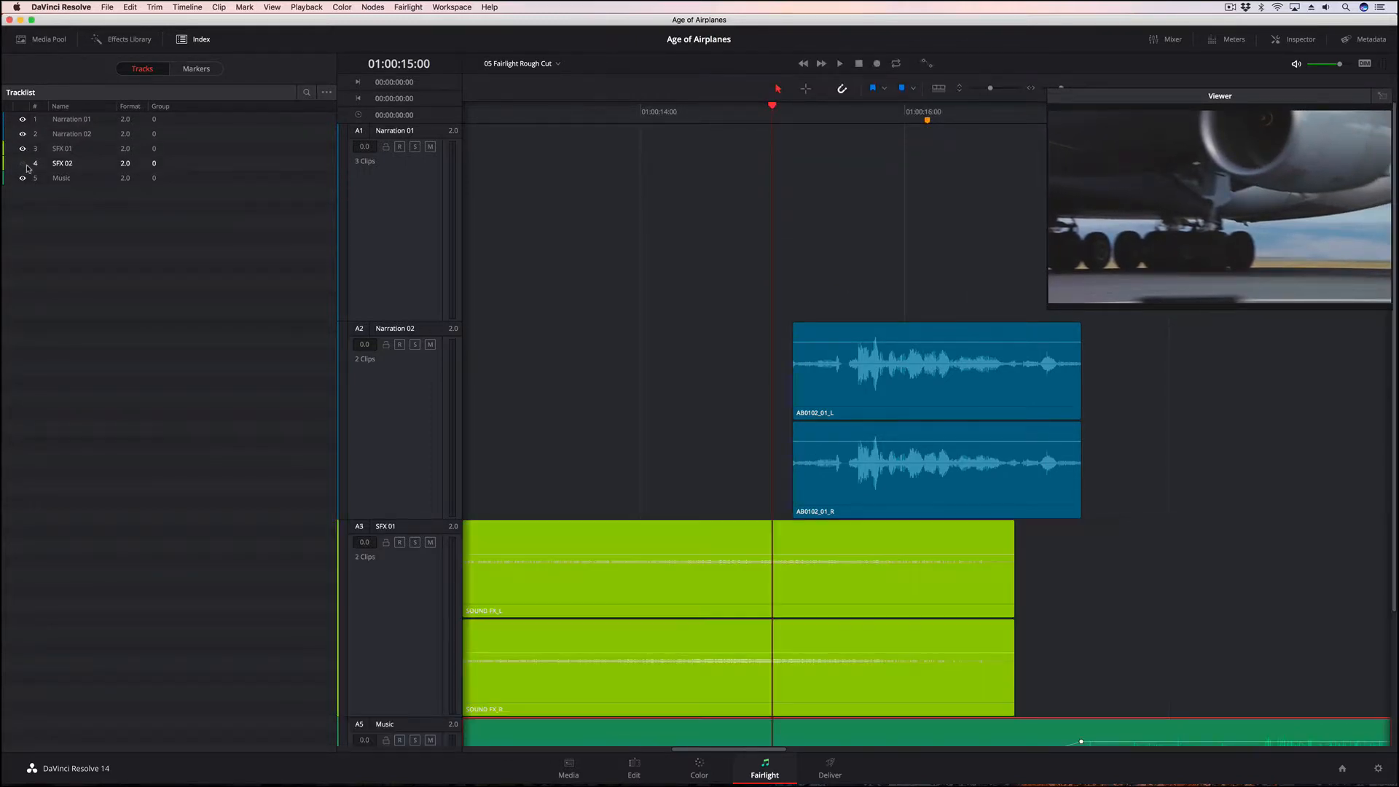
pyautogui.click(23, 164)
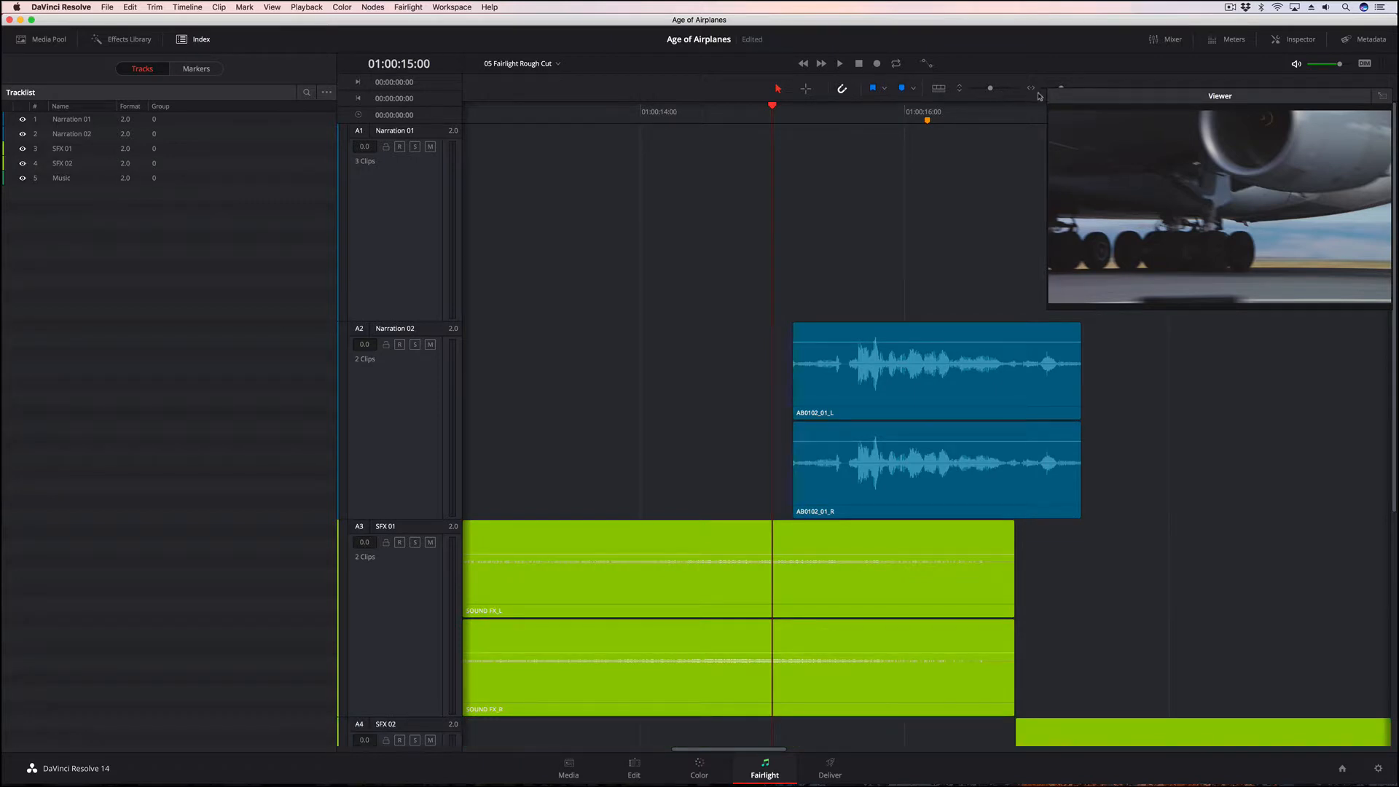
pyautogui.moveTo(1079, 100); pyautogui.dragTo(984, 86)
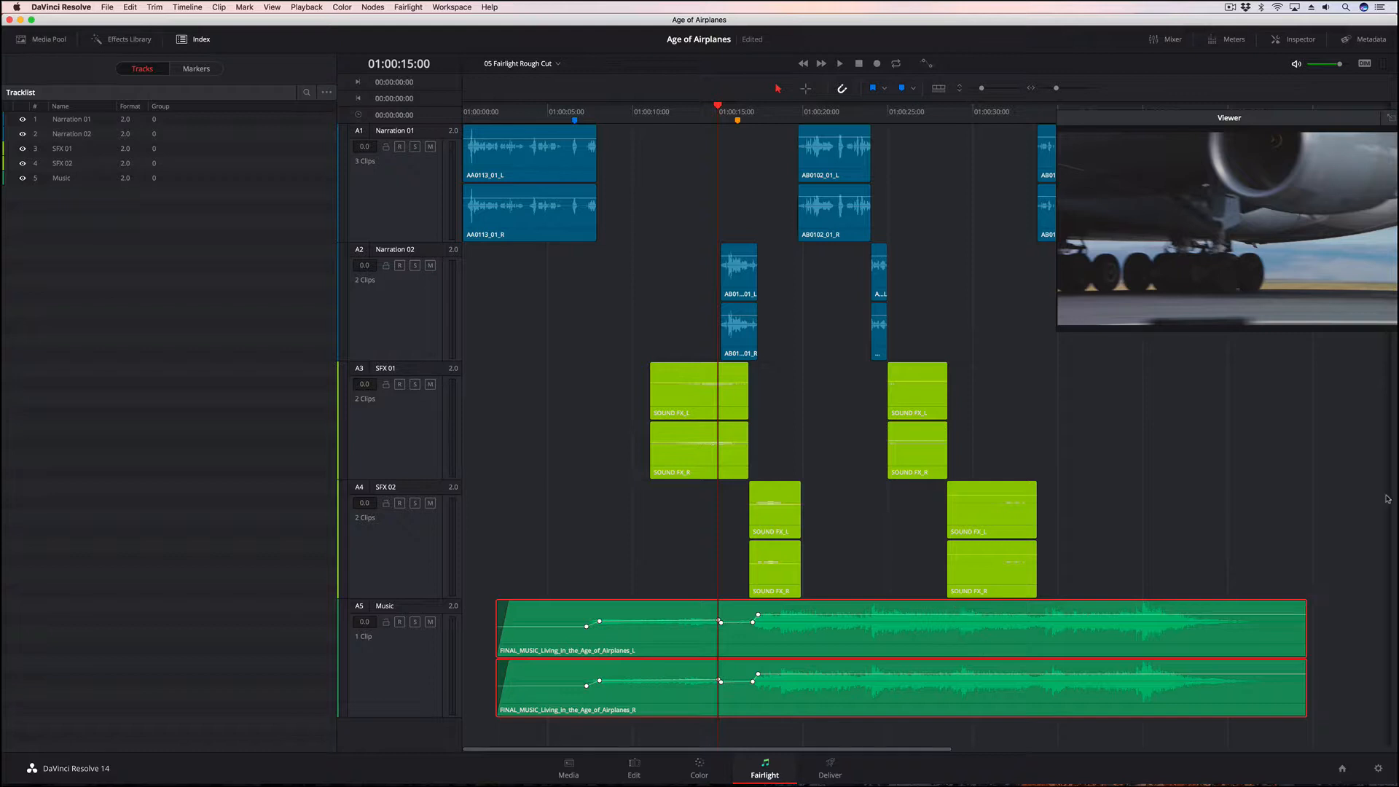
# Display the audio meters and the mixer, and dock the floating viewer back into the page
pyautogui.click(1232, 40)
pyautogui.moveTo(1248, 127); pyautogui.dragTo(1137, 88)
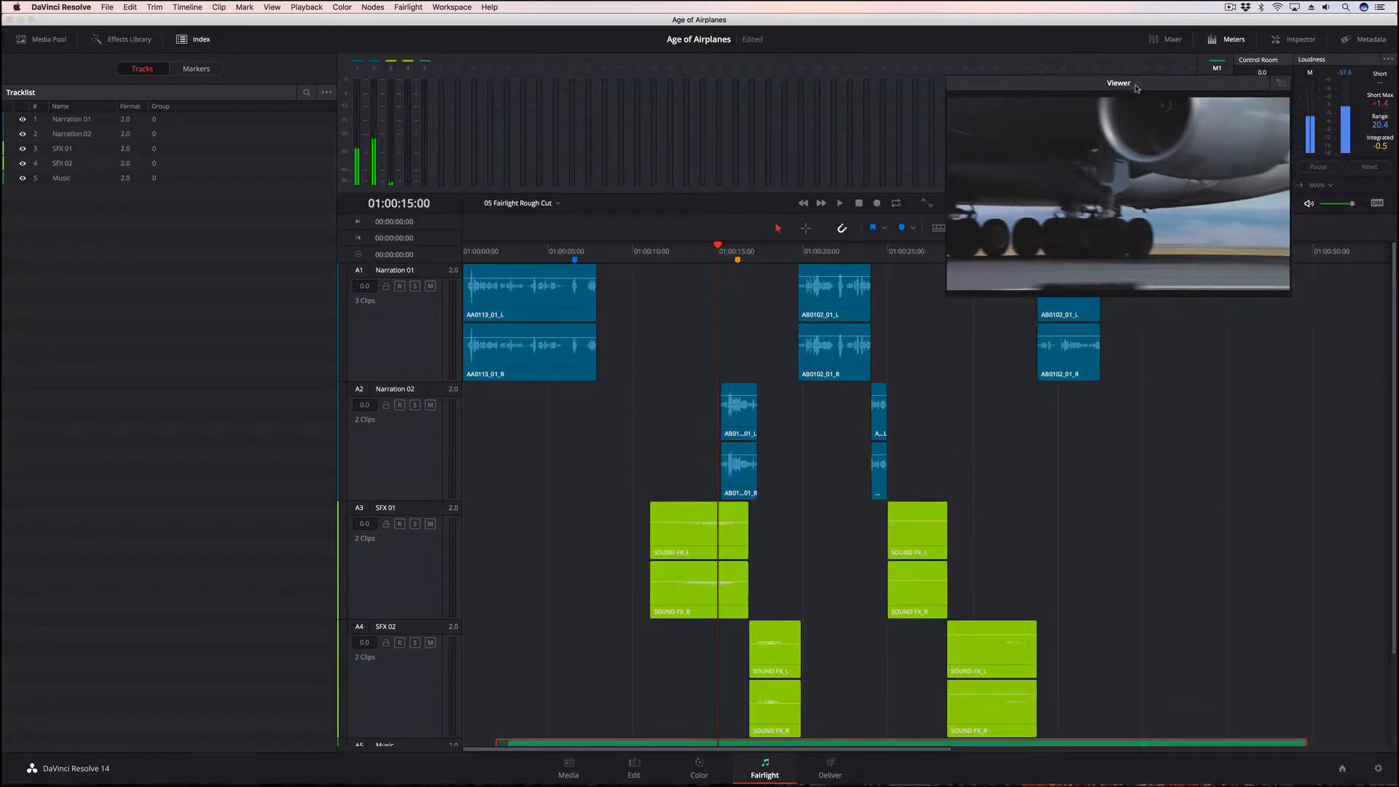
pyautogui.click(1168, 39)
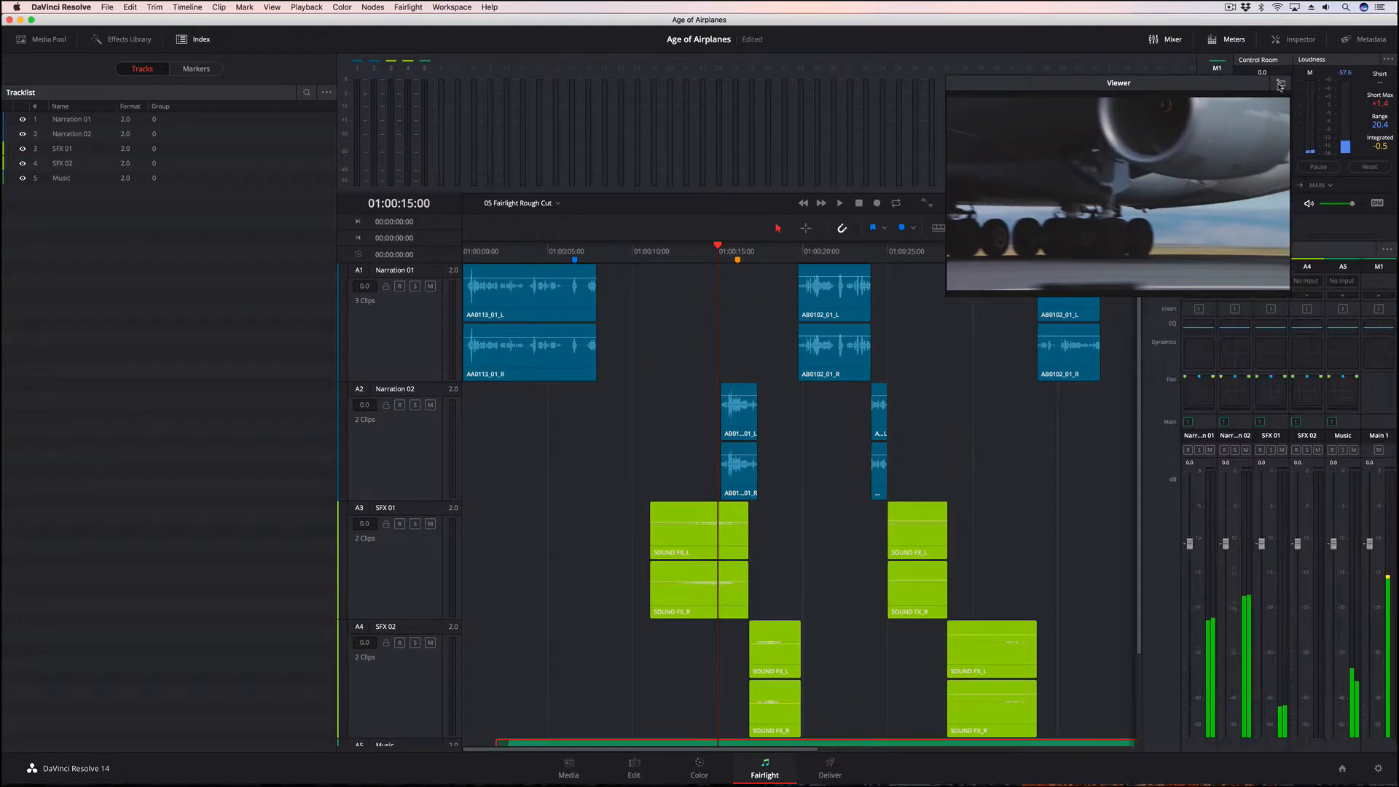
pyautogui.moveTo(1070, 114); pyautogui.dragTo(979, 148)
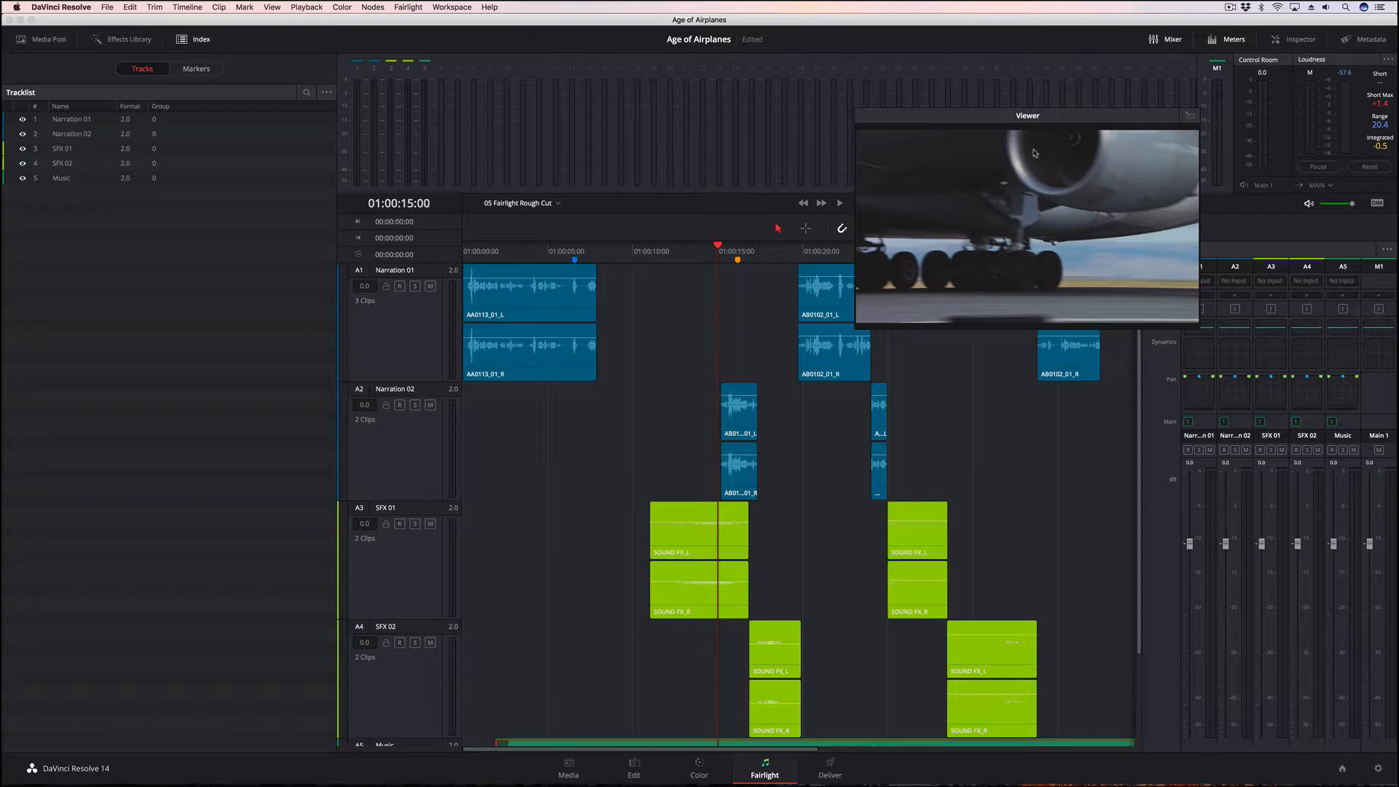
pyautogui.click(1189, 118)
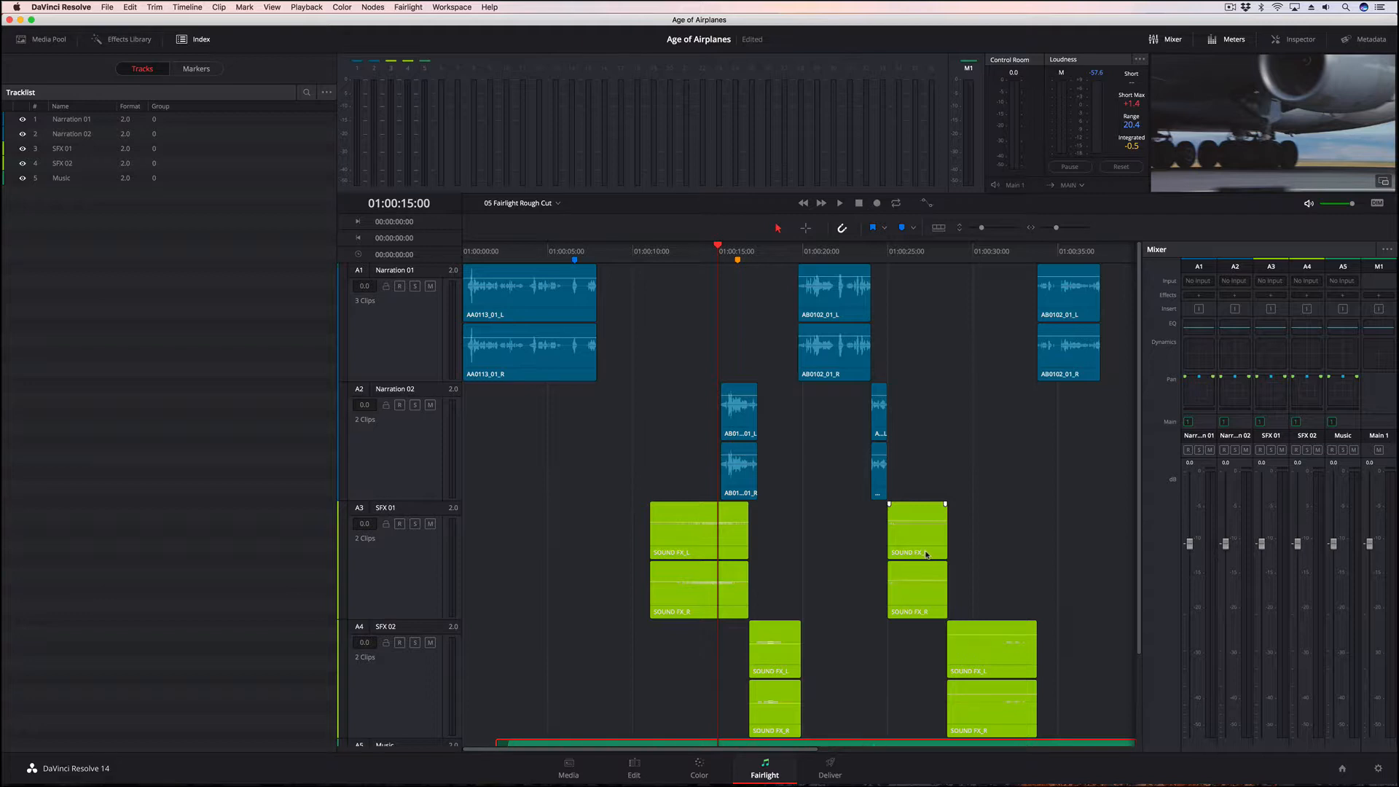
# Open the Bus Format settings, add a sub bus and name it Narr 01
pyautogui.click(406, 7)
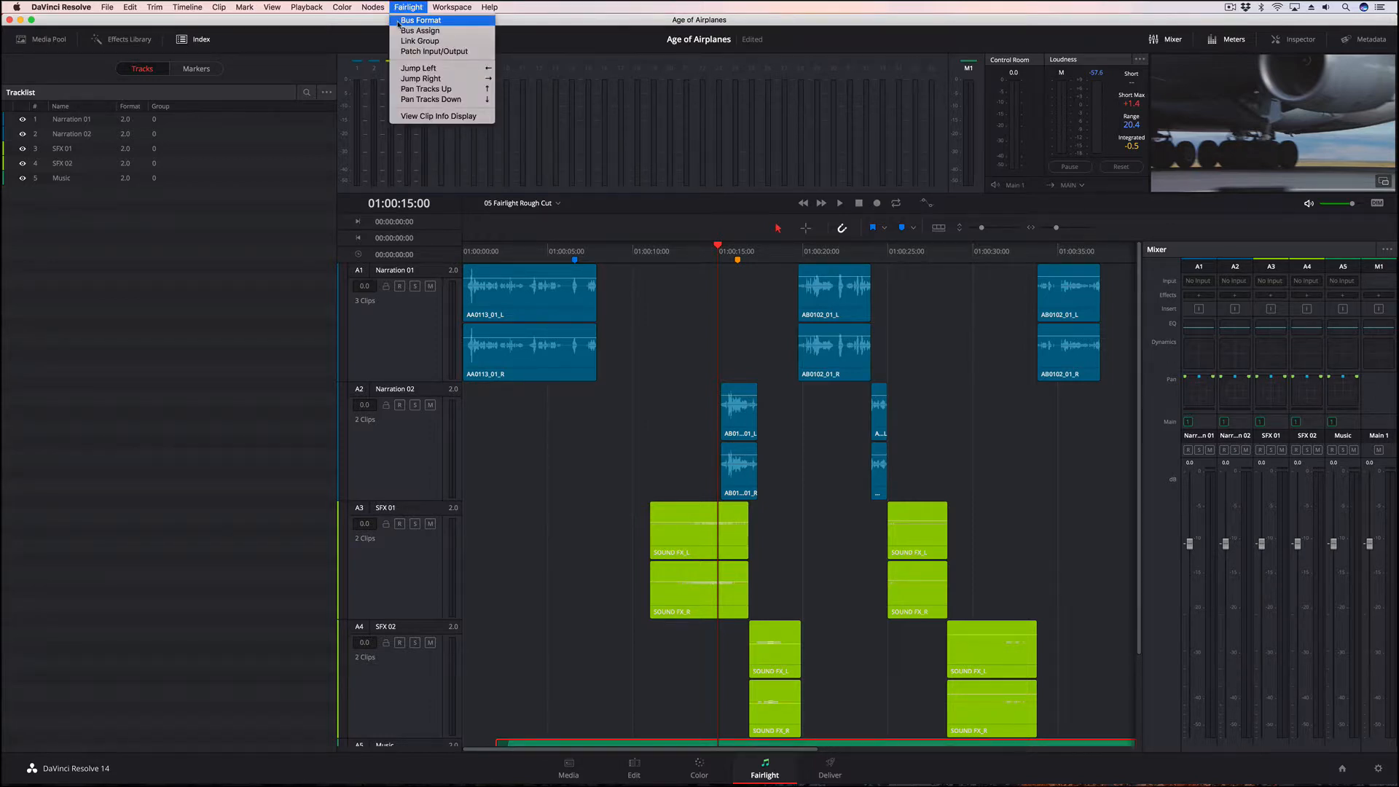
pyautogui.click(399, 21)
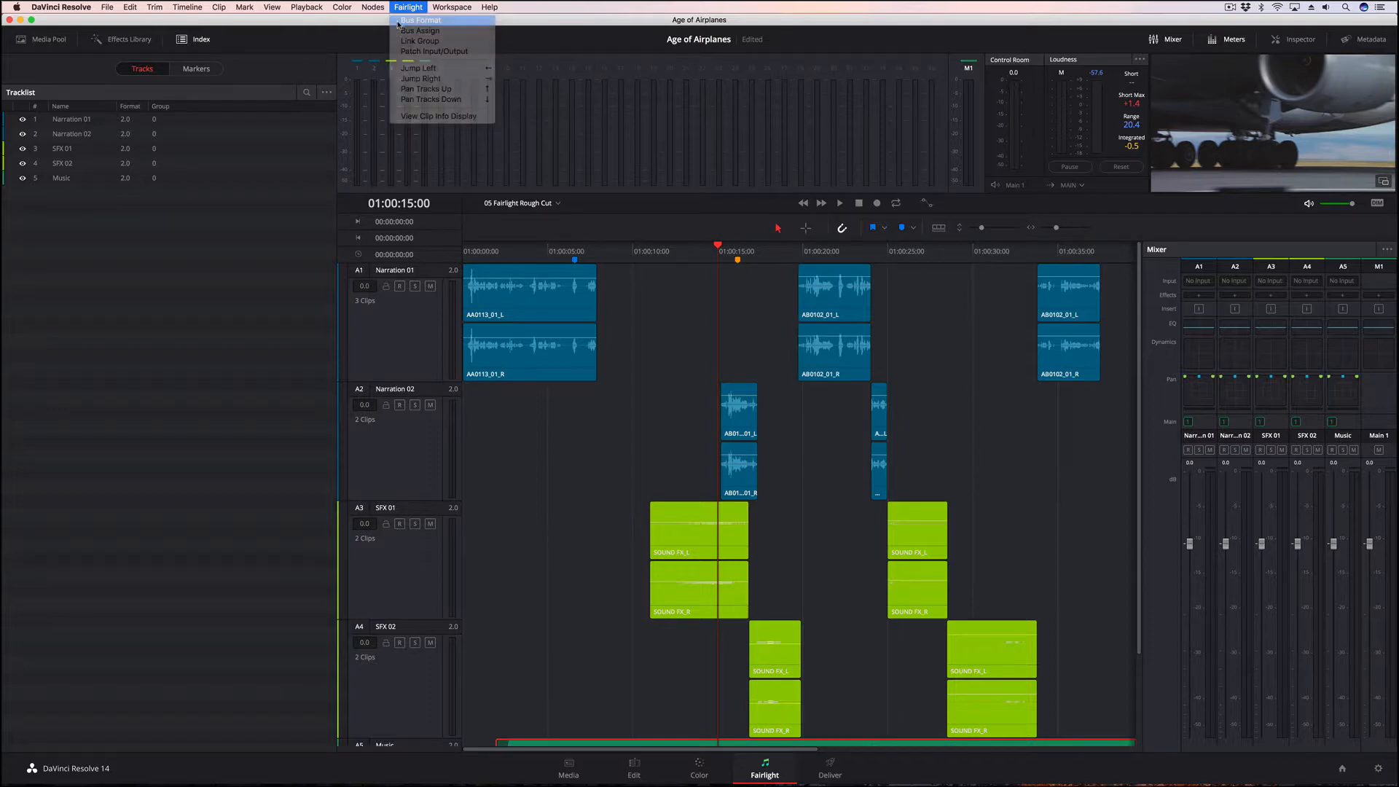
pyautogui.moveTo(709, 245); pyautogui.dragTo(585, 200)
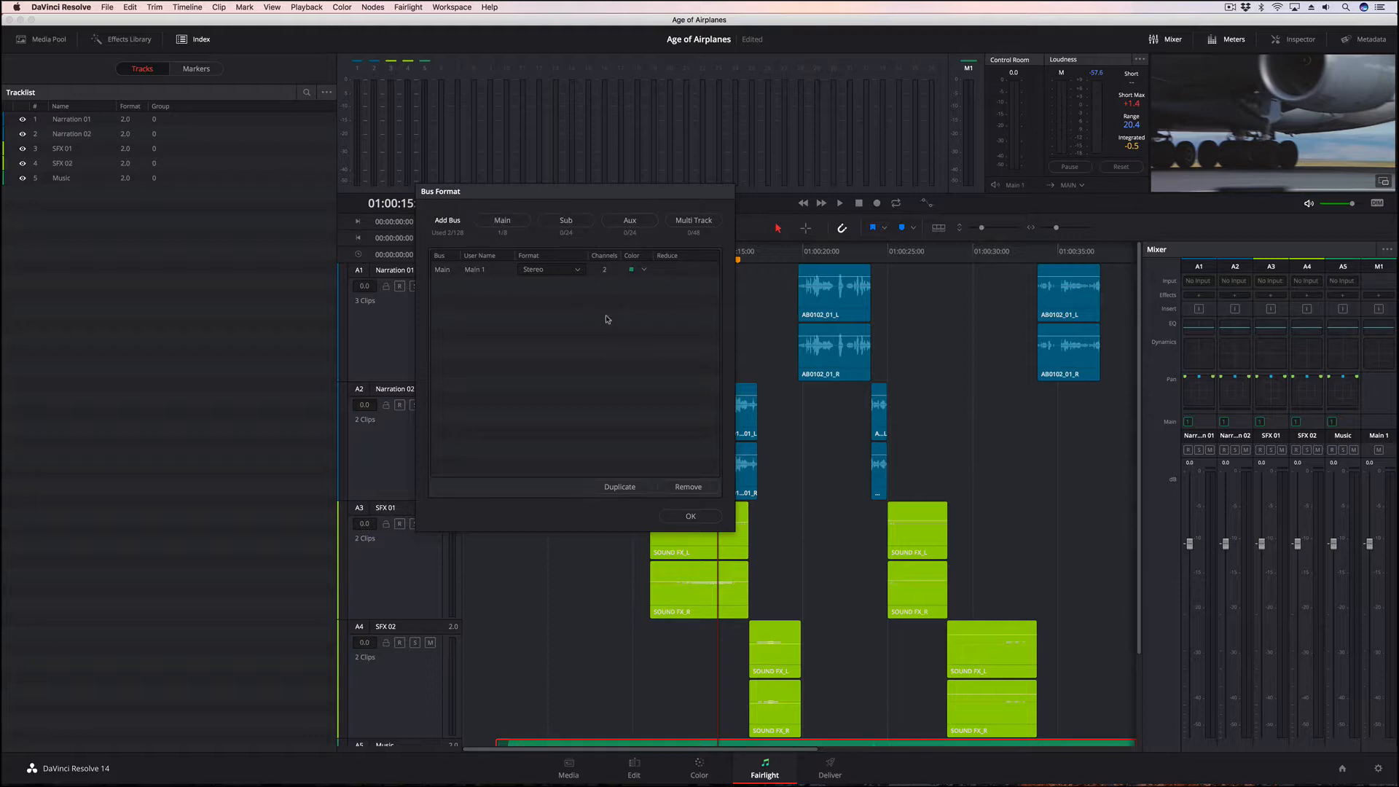
pyautogui.click(567, 220)
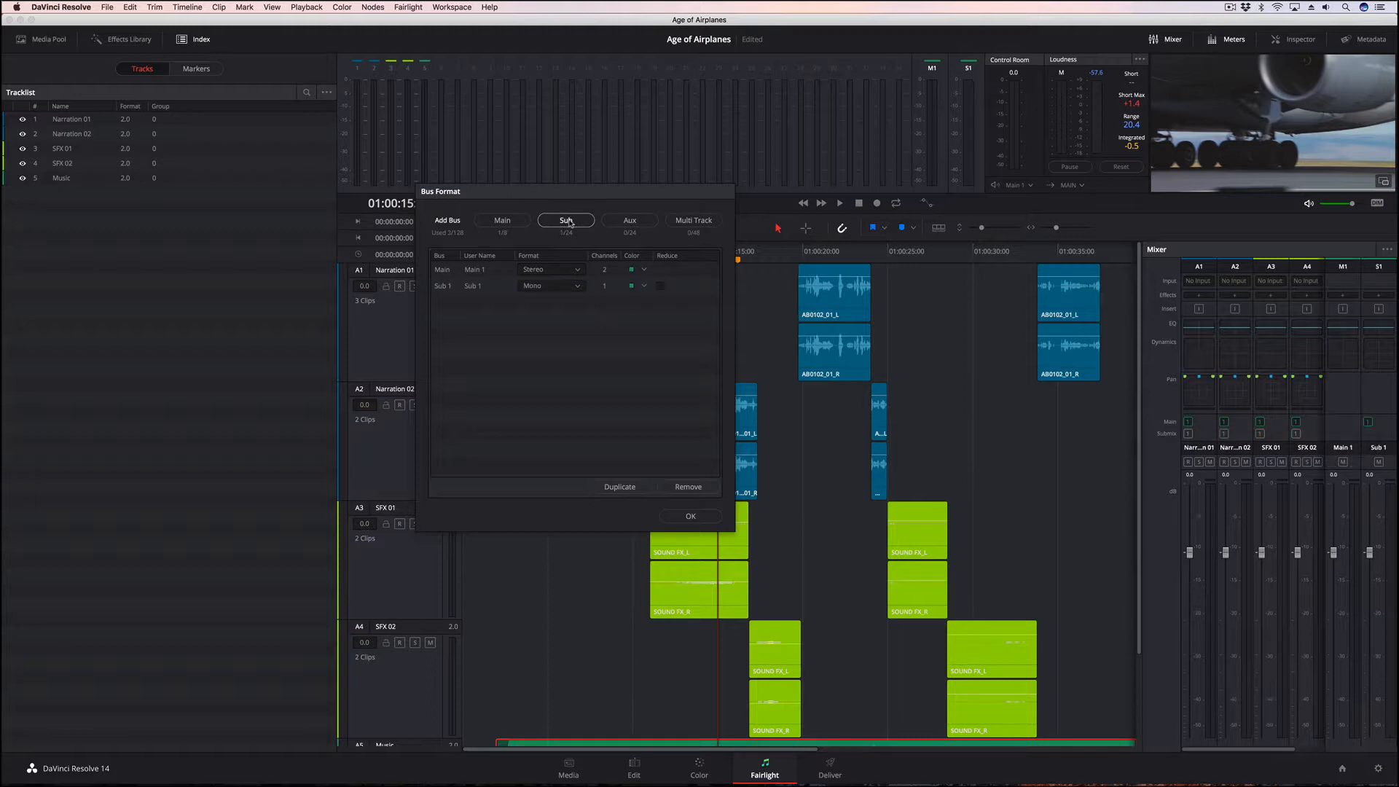
pyautogui.doubleClick(474, 287)
pyautogui.write('Narr')
pyautogui.write('01')
pyautogui.press('Return')
# Set the Narr 01 sub bus to the Stereo format and give it the Navy color
pyautogui.click(551, 290)
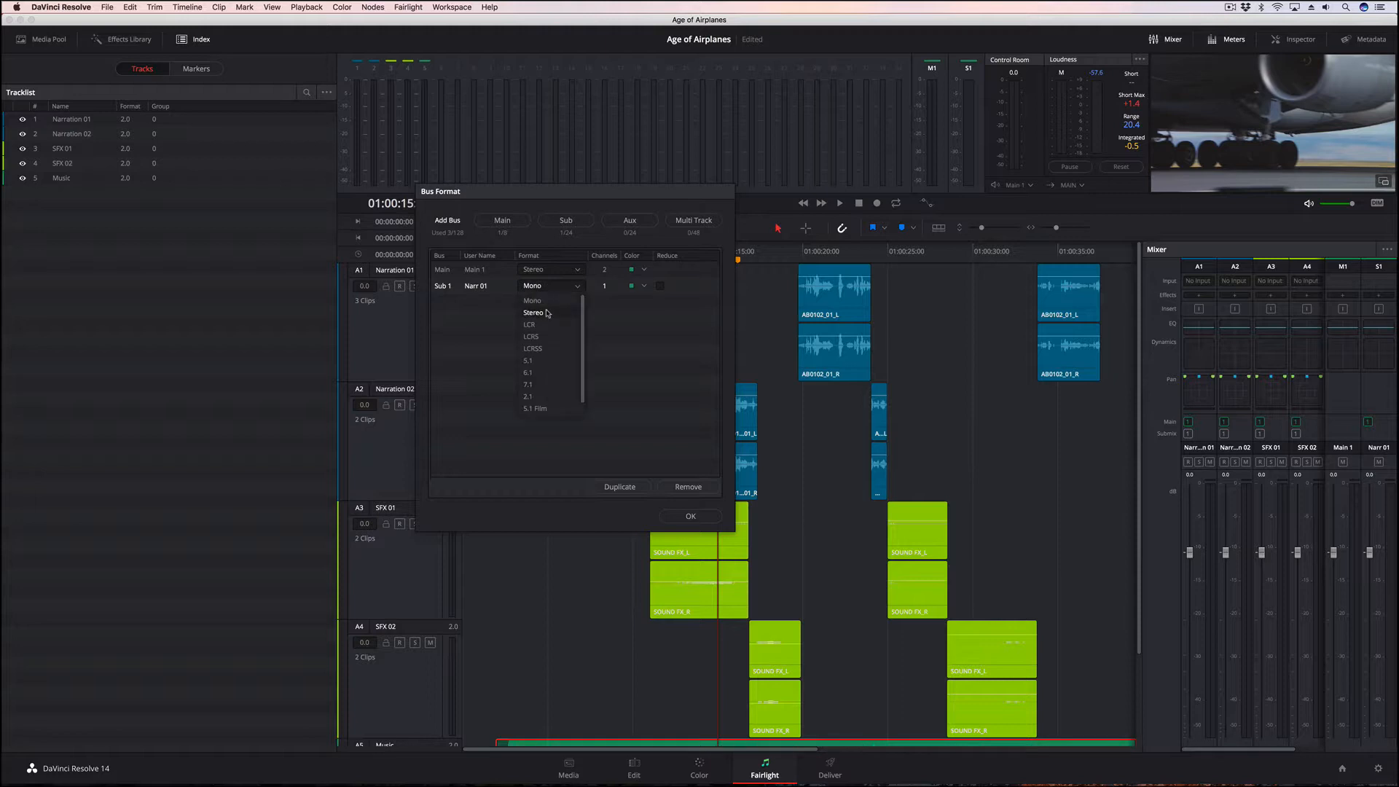
pyautogui.click(548, 313)
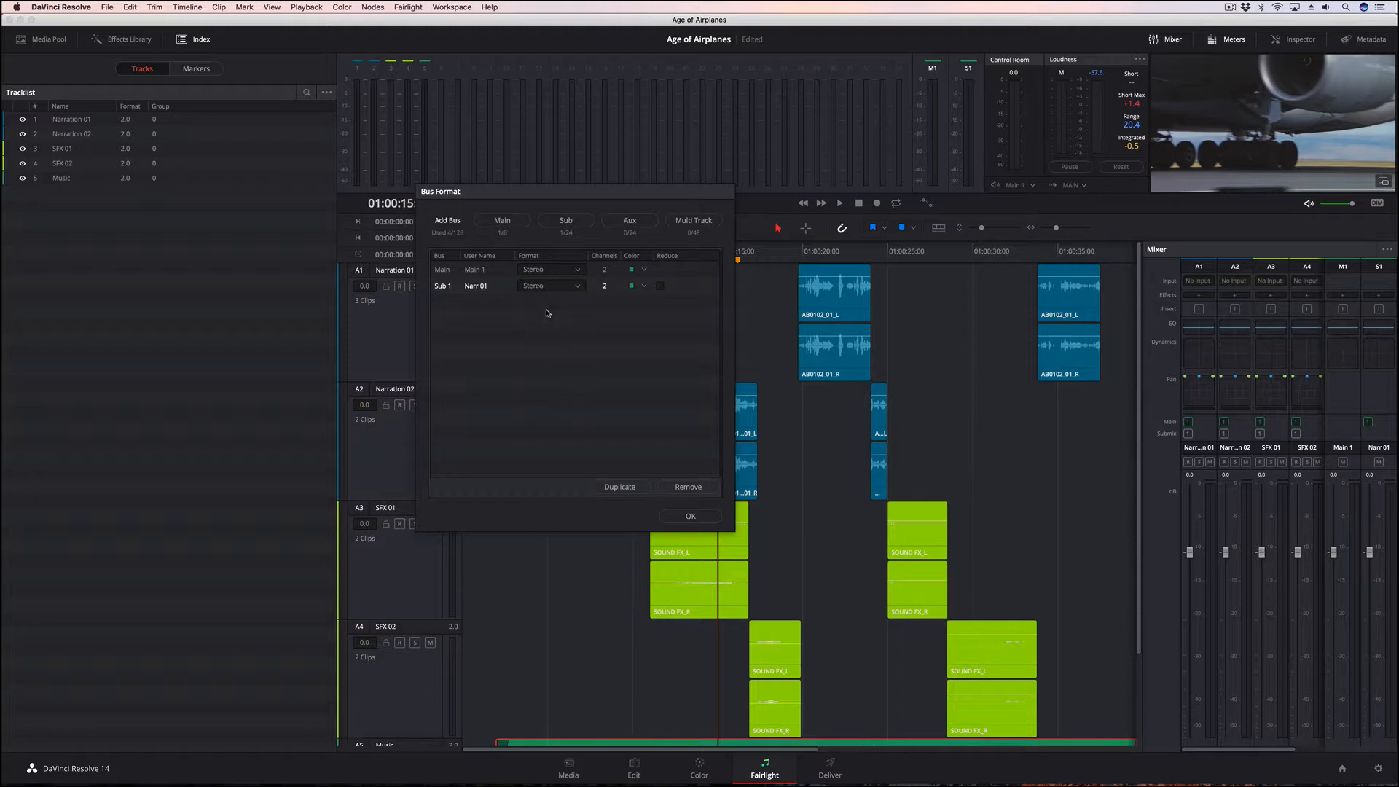
pyautogui.click(644, 287)
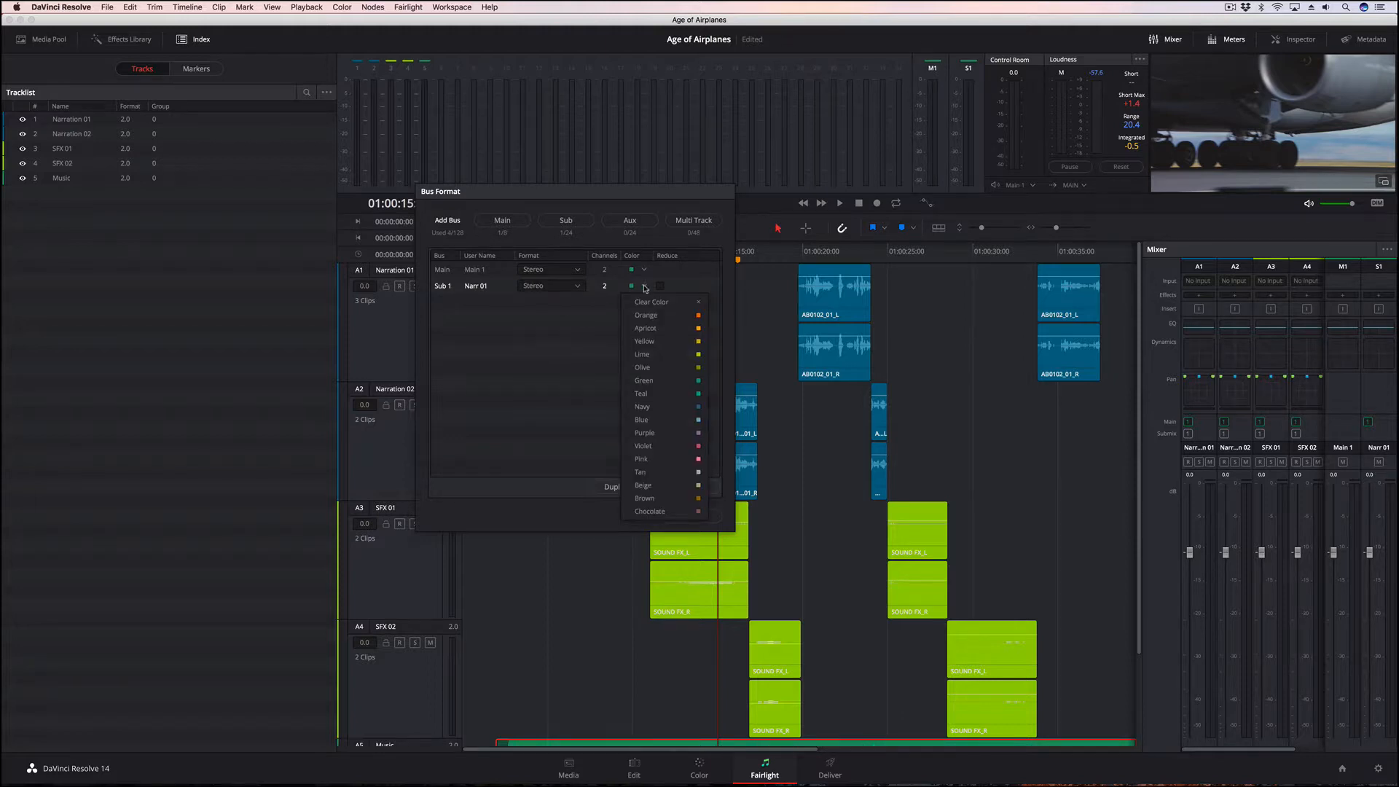
pyautogui.click(662, 408)
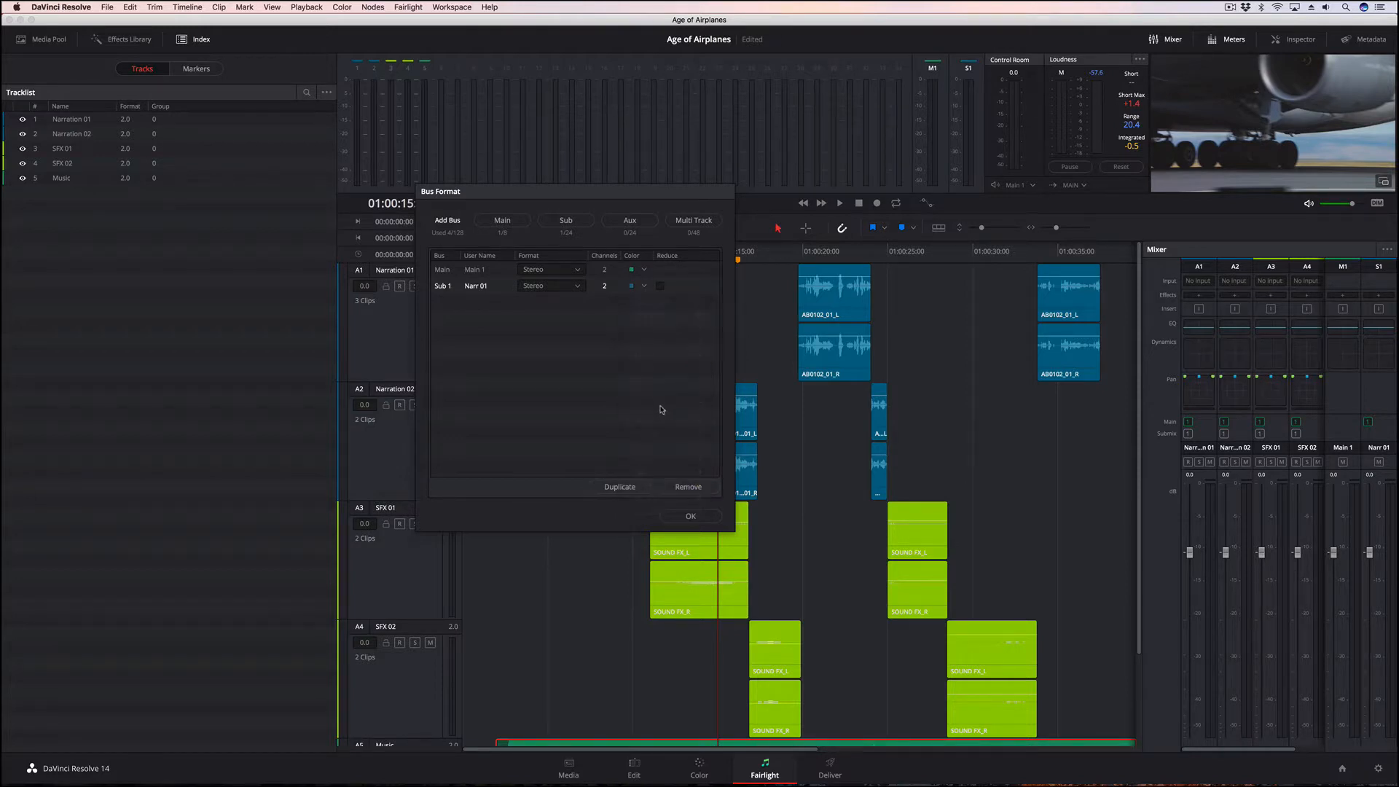
# Add a second sub bus in the Bus Format settings and name it SFX1
pyautogui.click(566, 221)
pyautogui.doubleClick(467, 303)
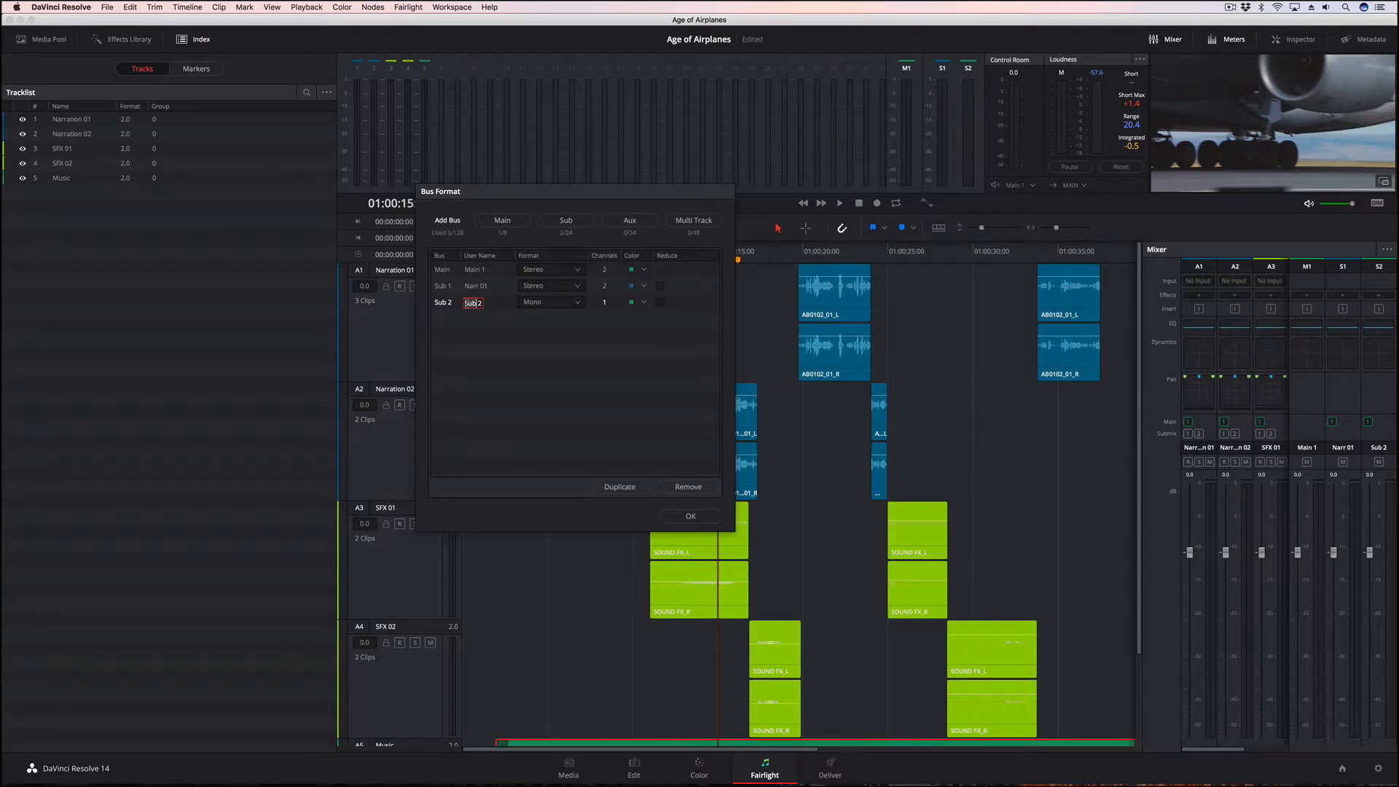
pyautogui.write('SFX')
pyautogui.press('Delete')
pyautogui.press('Delete')
pyautogui.write('1')
# Set the SFX1 sub bus to the Stereo format with the Orange color and confirm the bus settings
pyautogui.click(561, 303)
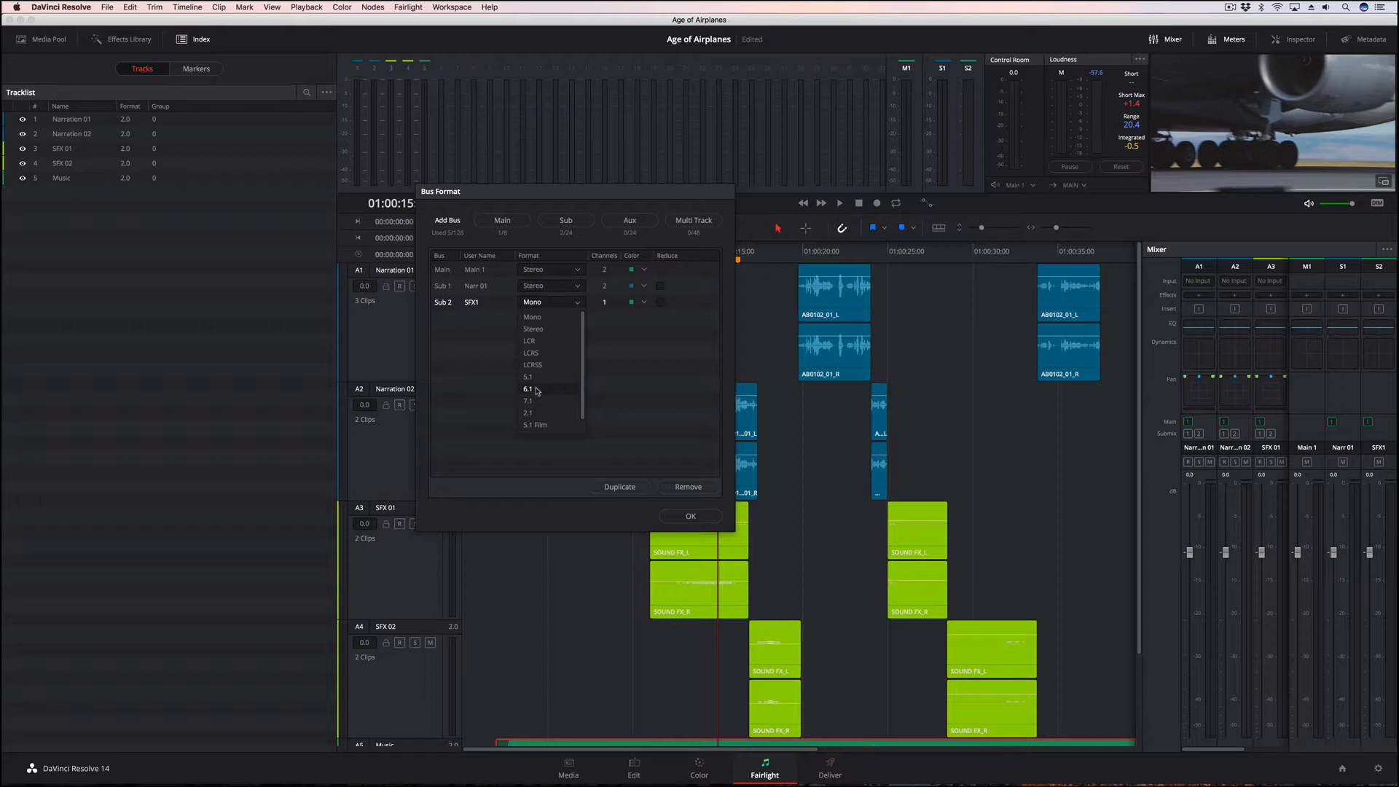
pyautogui.click(554, 337)
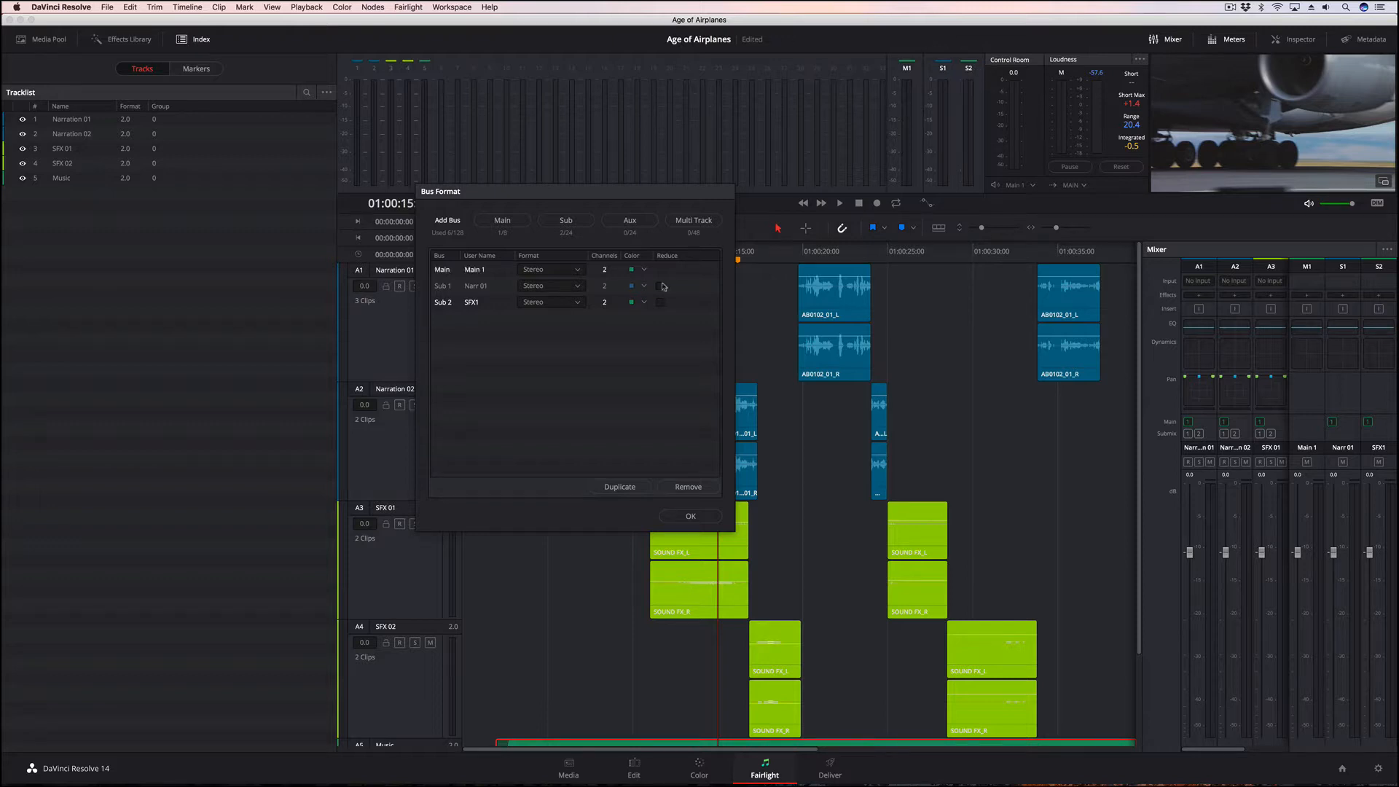
pyautogui.click(645, 301)
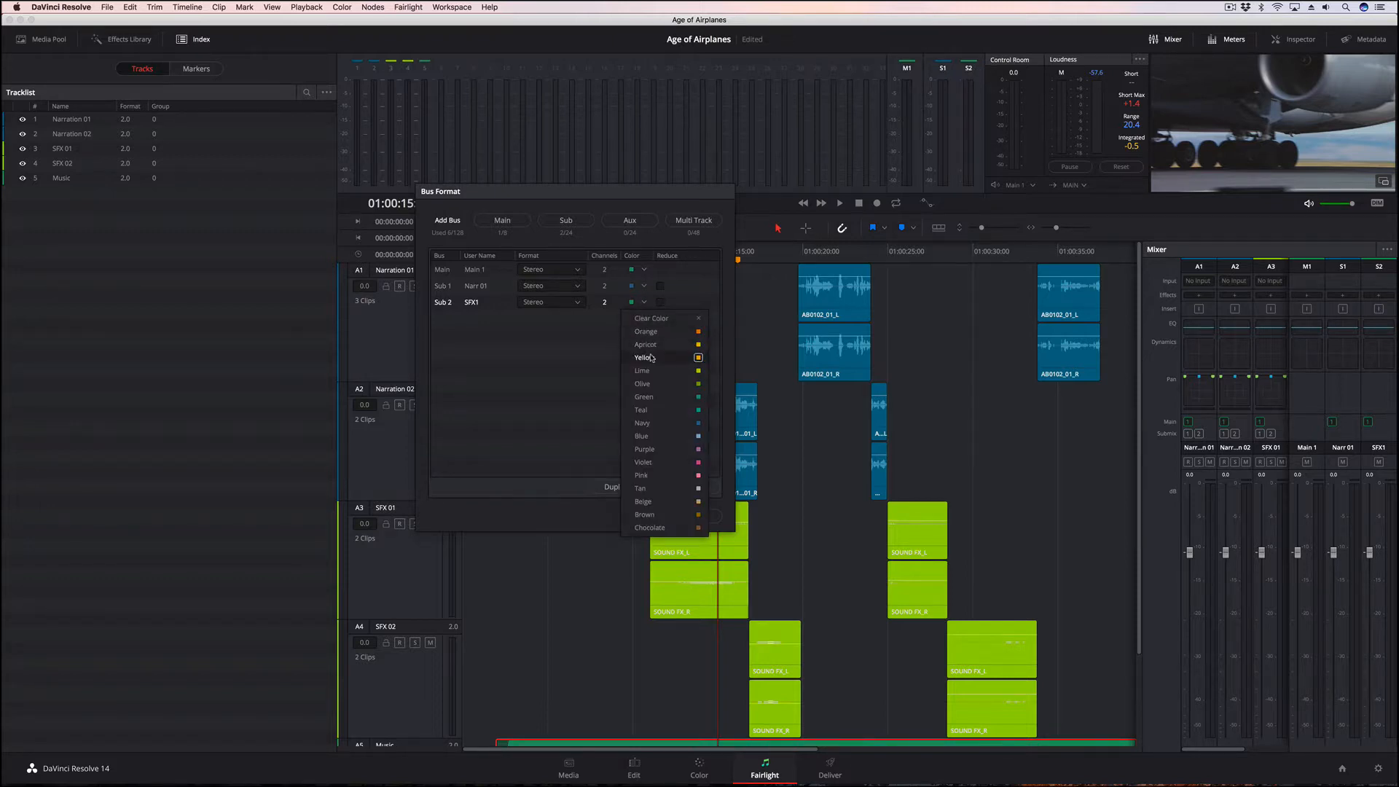
pyautogui.click(648, 332)
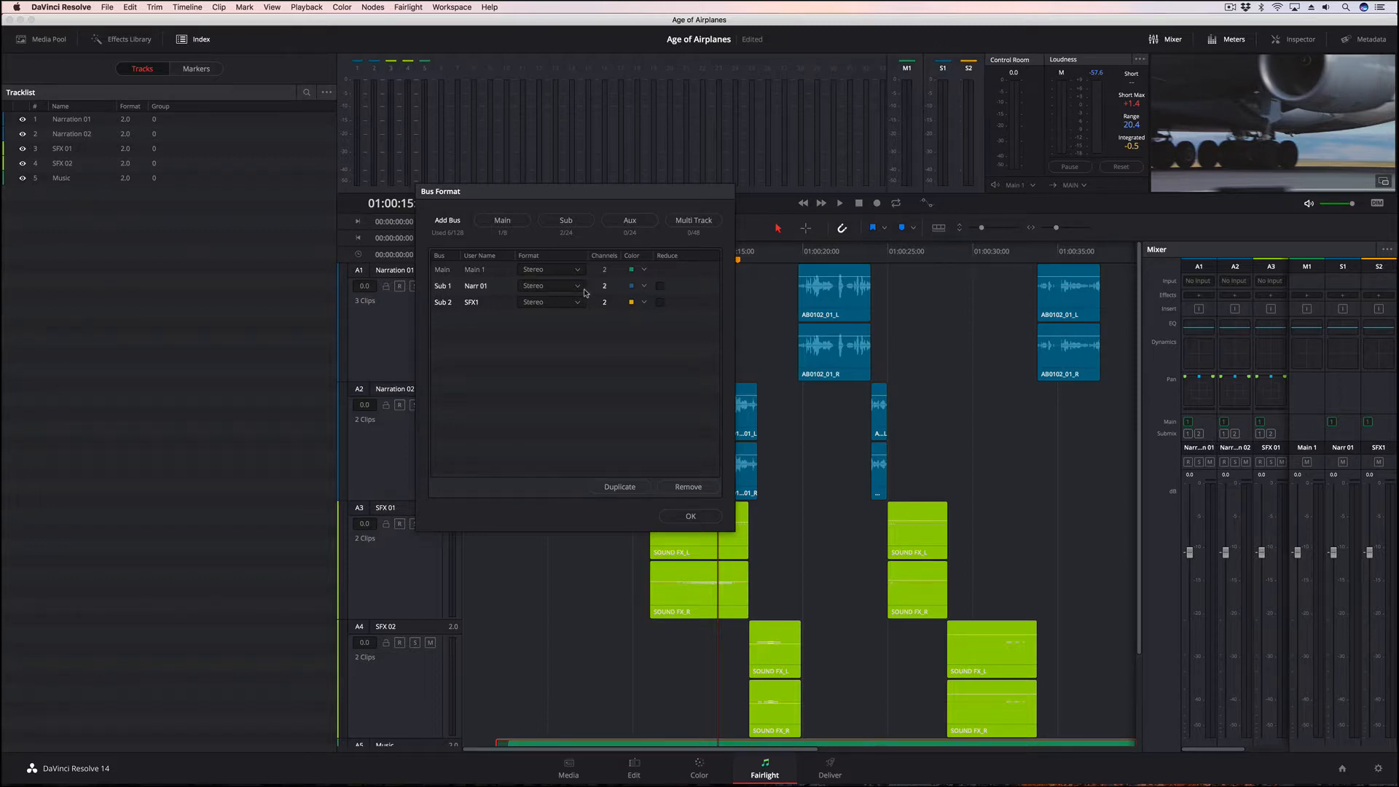
pyautogui.click(692, 515)
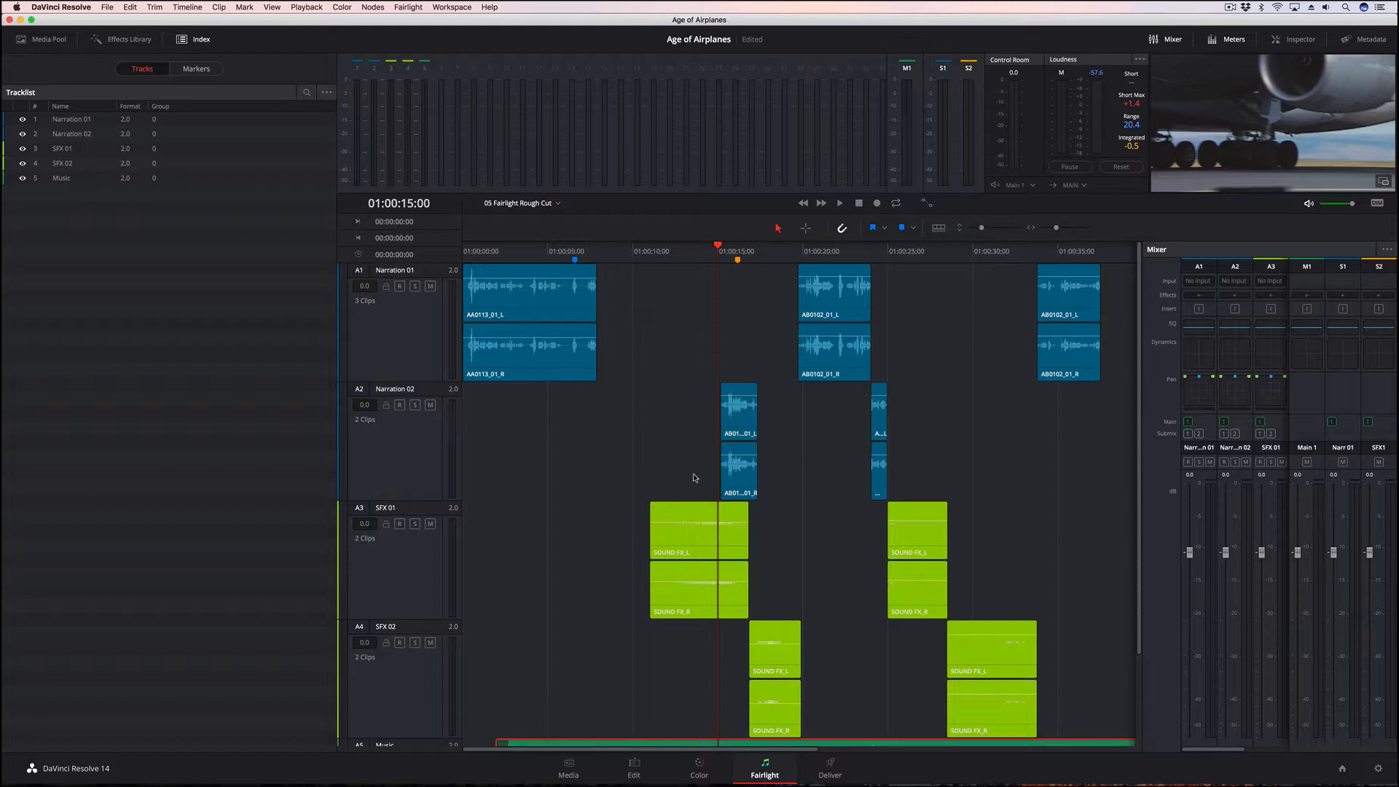
# Open the Bus Assign settings and assign the Narration 01 and Narration 02 tracks to the Narr 01 sub bus
pyautogui.click(408, 7)
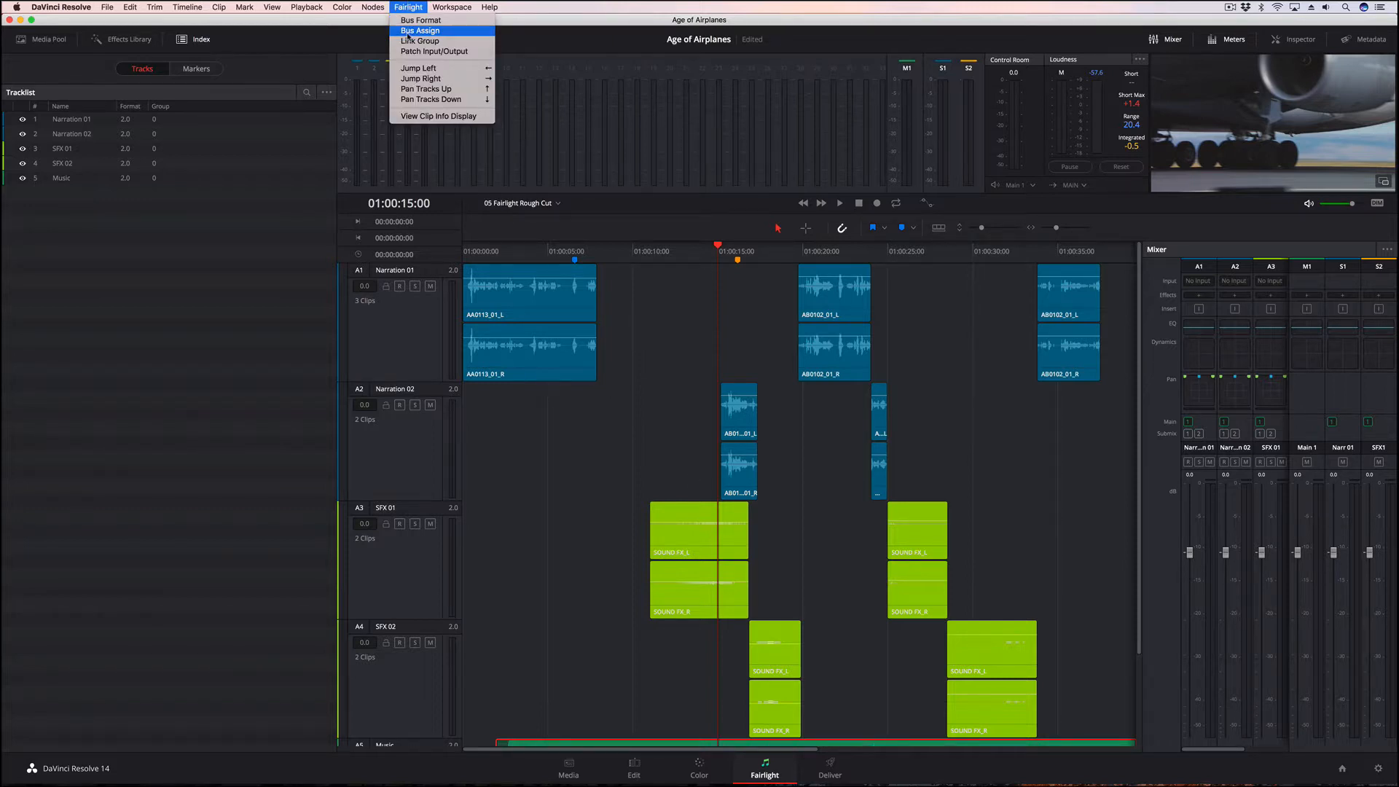
pyautogui.click(409, 33)
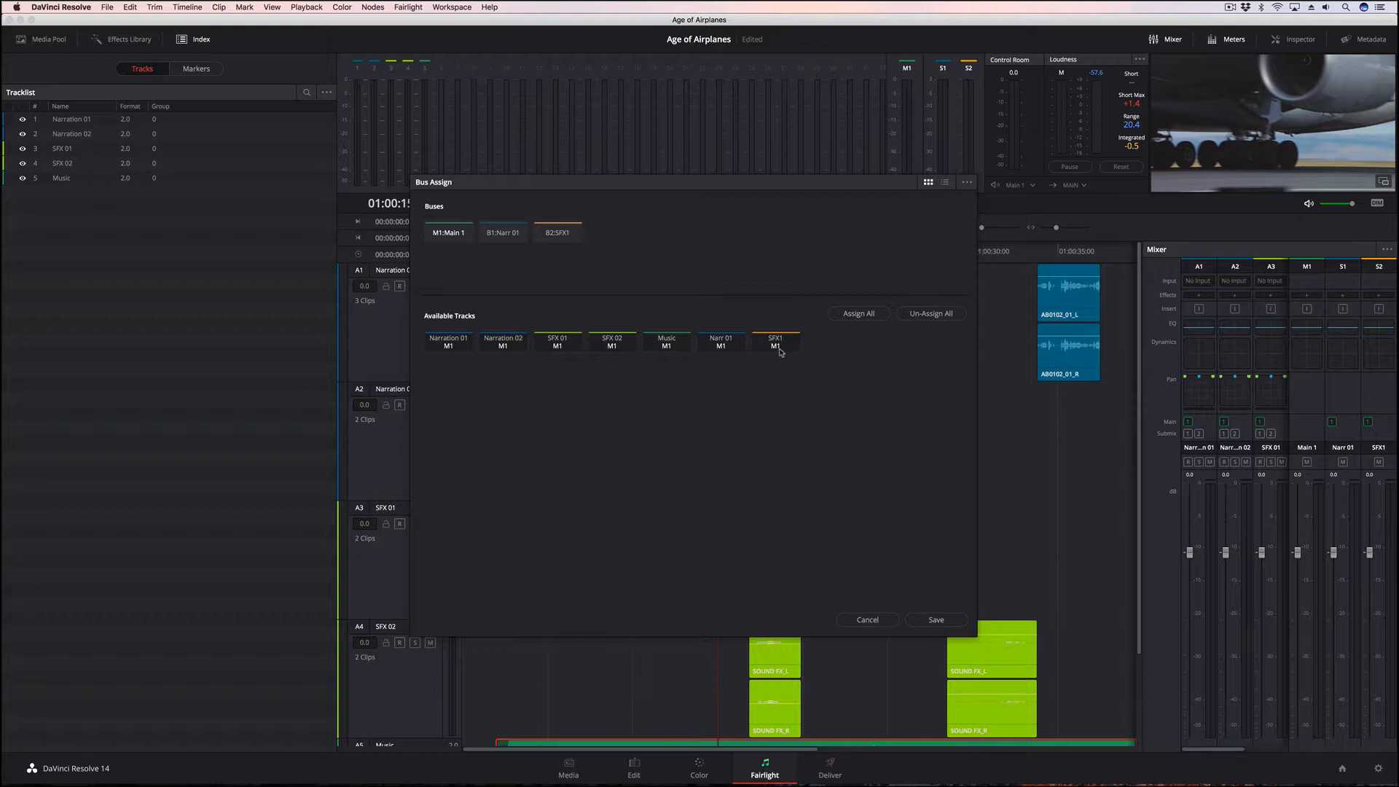
pyautogui.click(503, 233)
pyautogui.click(449, 342)
pyautogui.click(503, 343)
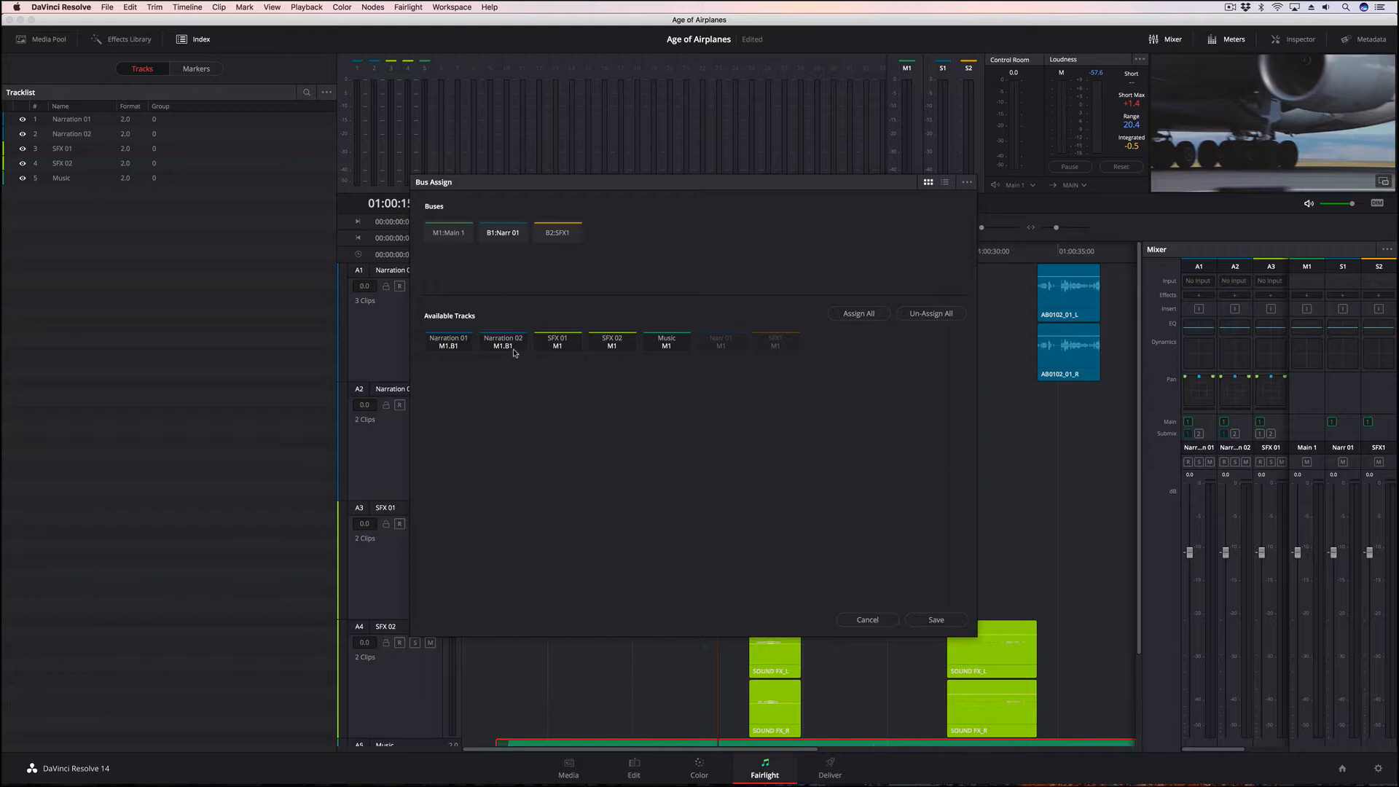
# Assign the SFX 01 and SFX 02 tracks to the SFX1 sub bus
pyautogui.click(558, 233)
pyautogui.click(559, 345)
pyautogui.click(614, 350)
# Unassign both narration tracks and both SFX tracks from the Main 1 bus and save the bus assignments
pyautogui.click(447, 234)
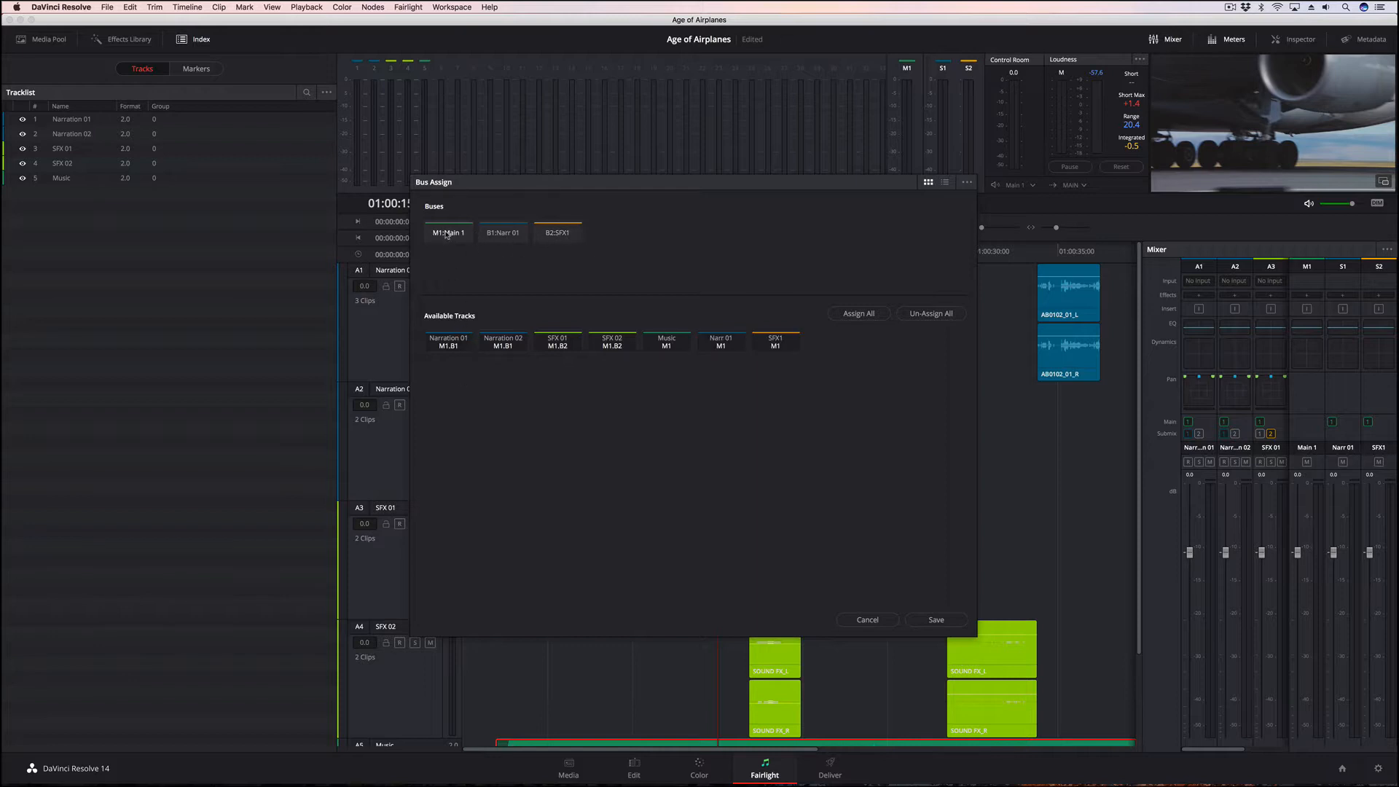
pyautogui.click(452, 347)
pyautogui.click(503, 347)
pyautogui.click(558, 346)
pyautogui.click(605, 348)
pyautogui.click(950, 622)
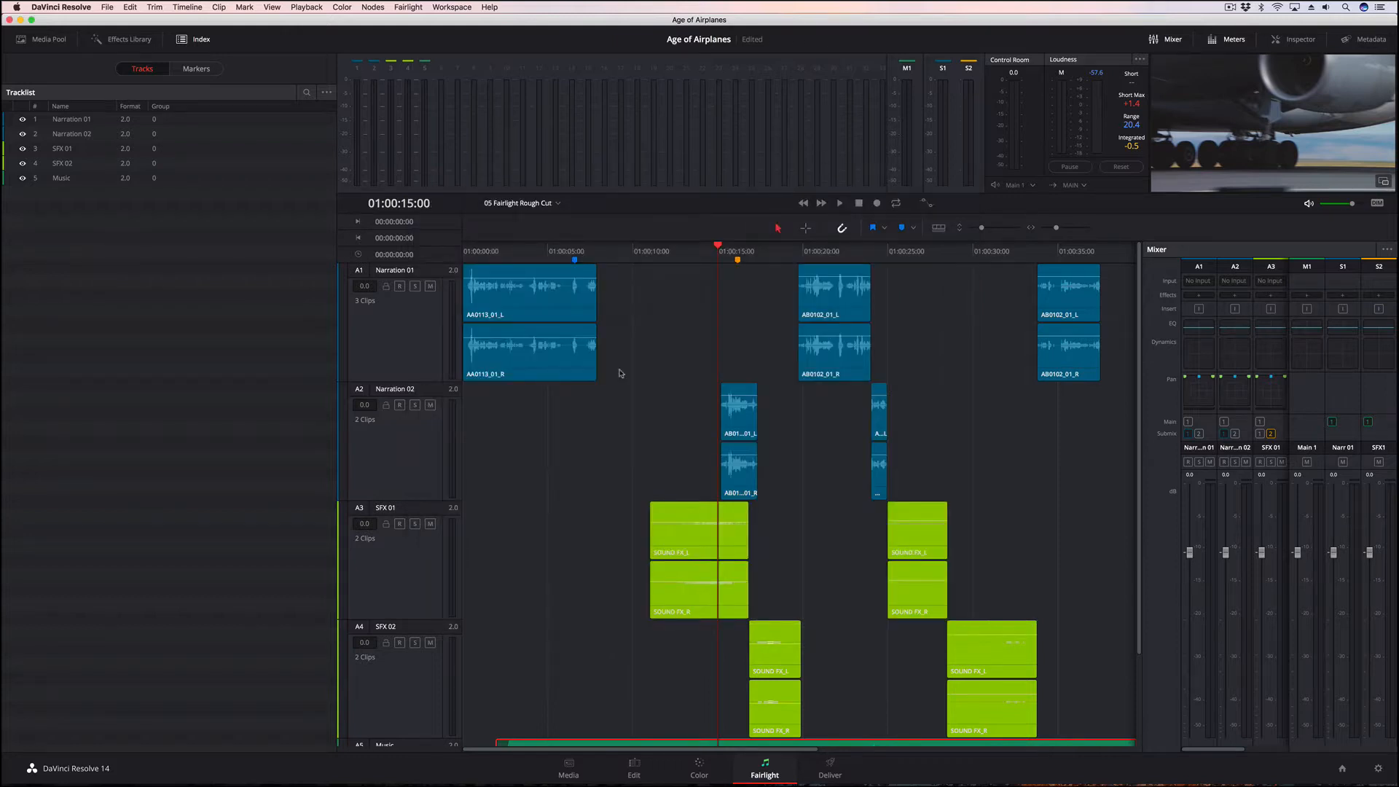
# Play the timeline from near its start and balance the sub bus faders, with Narr 01 at 0.1 and SFX1 at -1.8
pyautogui.click(515, 251)
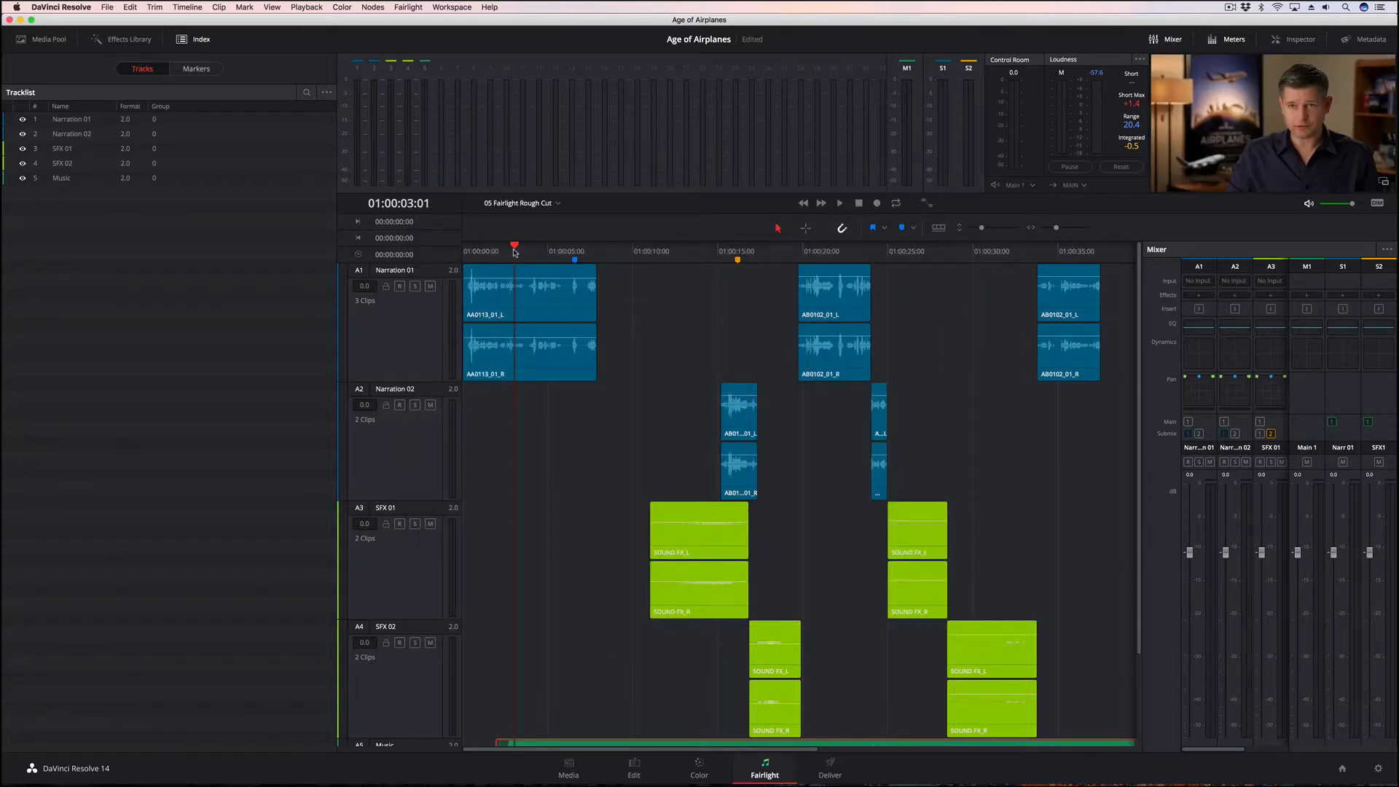
pyautogui.moveTo(514, 251); pyautogui.dragTo(473, 252)
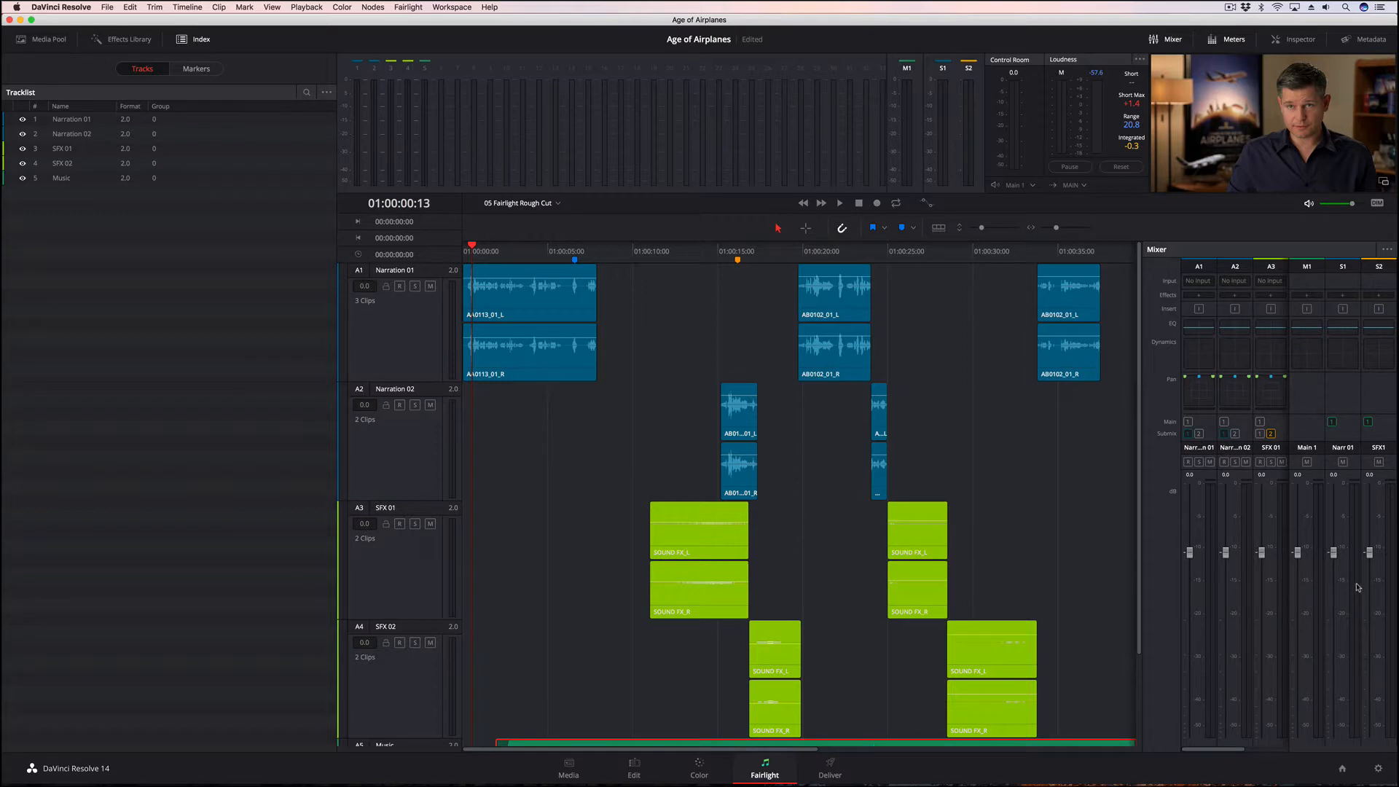
pyautogui.press('space')
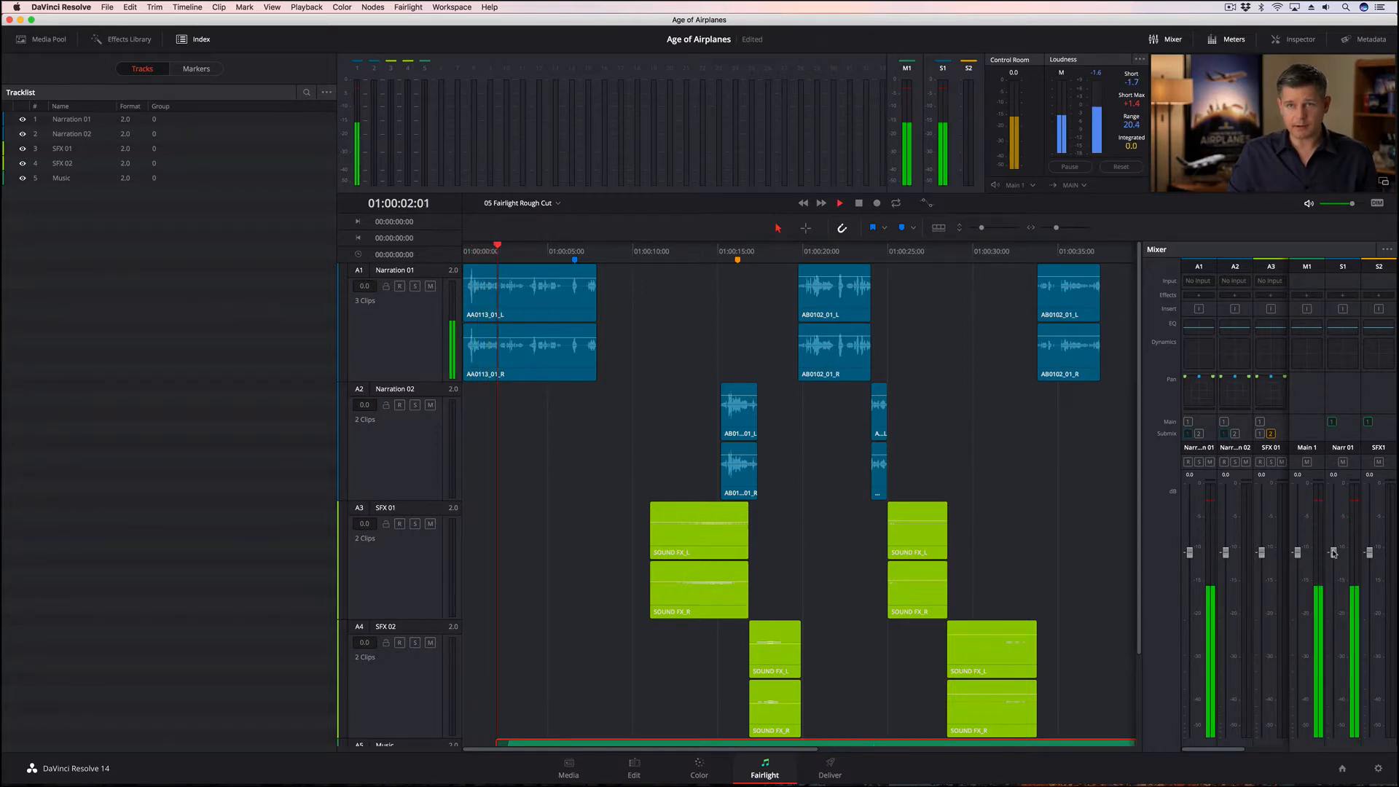
pyautogui.moveTo(1334, 553); pyautogui.dragTo(1376, 552)
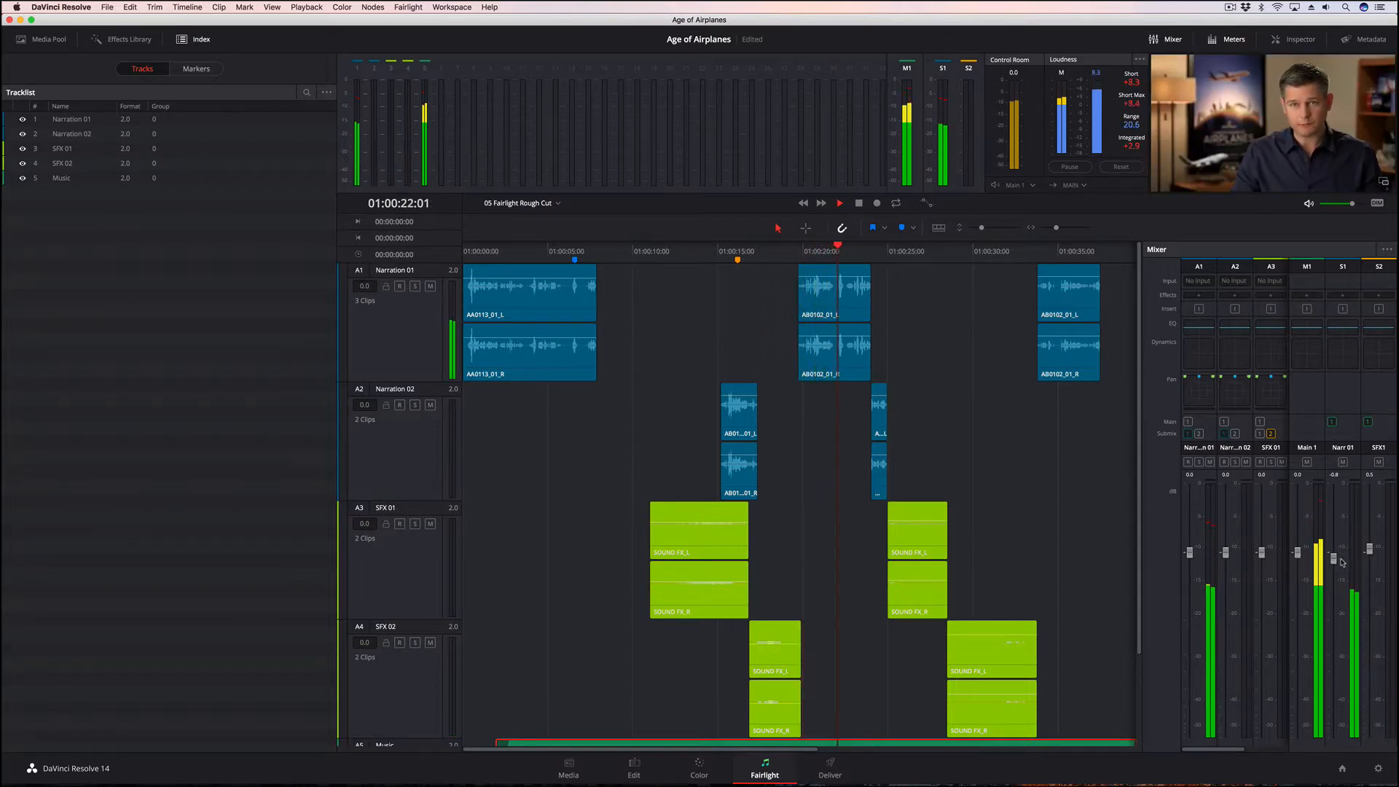
pyautogui.moveTo(1334, 559); pyautogui.dragTo(1370, 567)
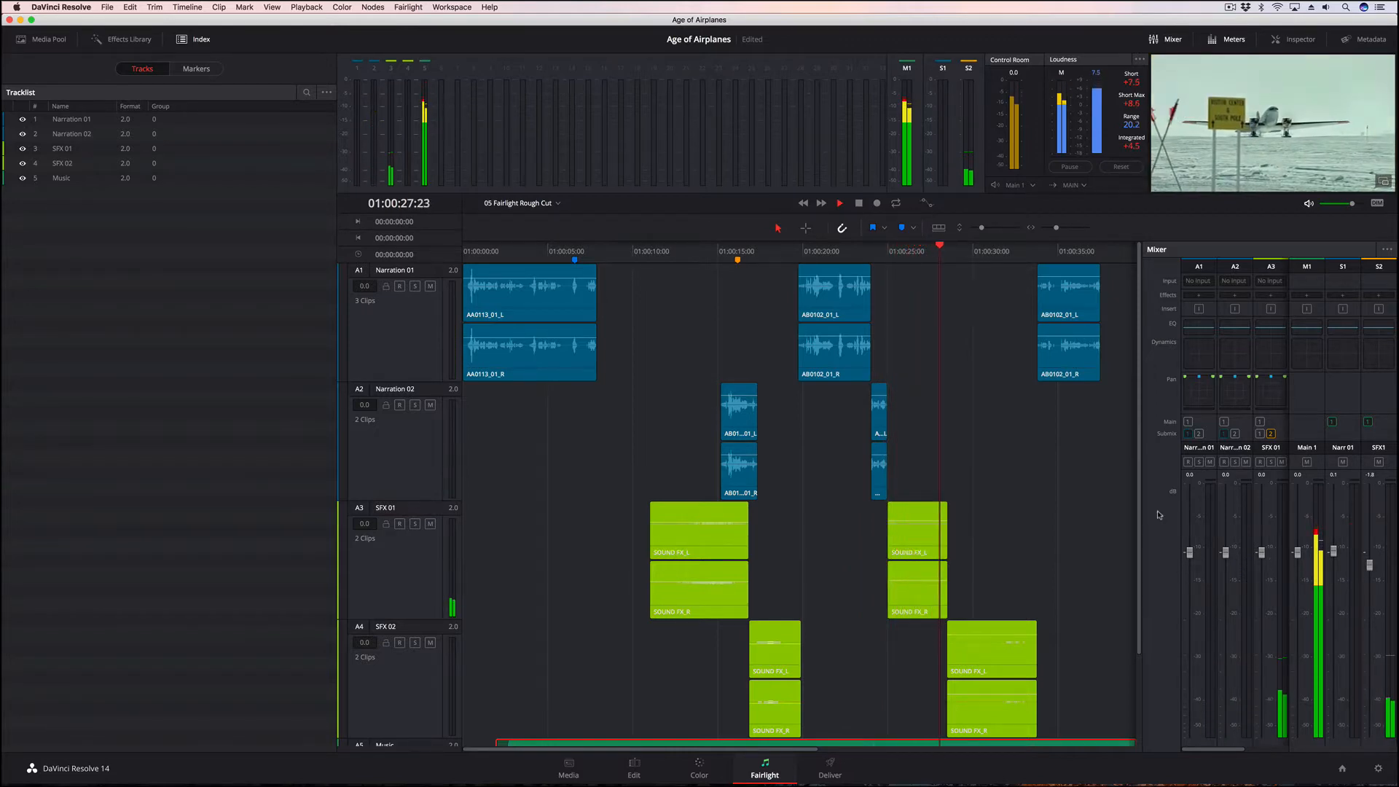
# Widen the mixer to show all tracks, lower the Music fader to -8.9 and Main 1 to -3.4, and stop playback
pyautogui.moveTo(1140, 513); pyautogui.dragTo(1069, 509)
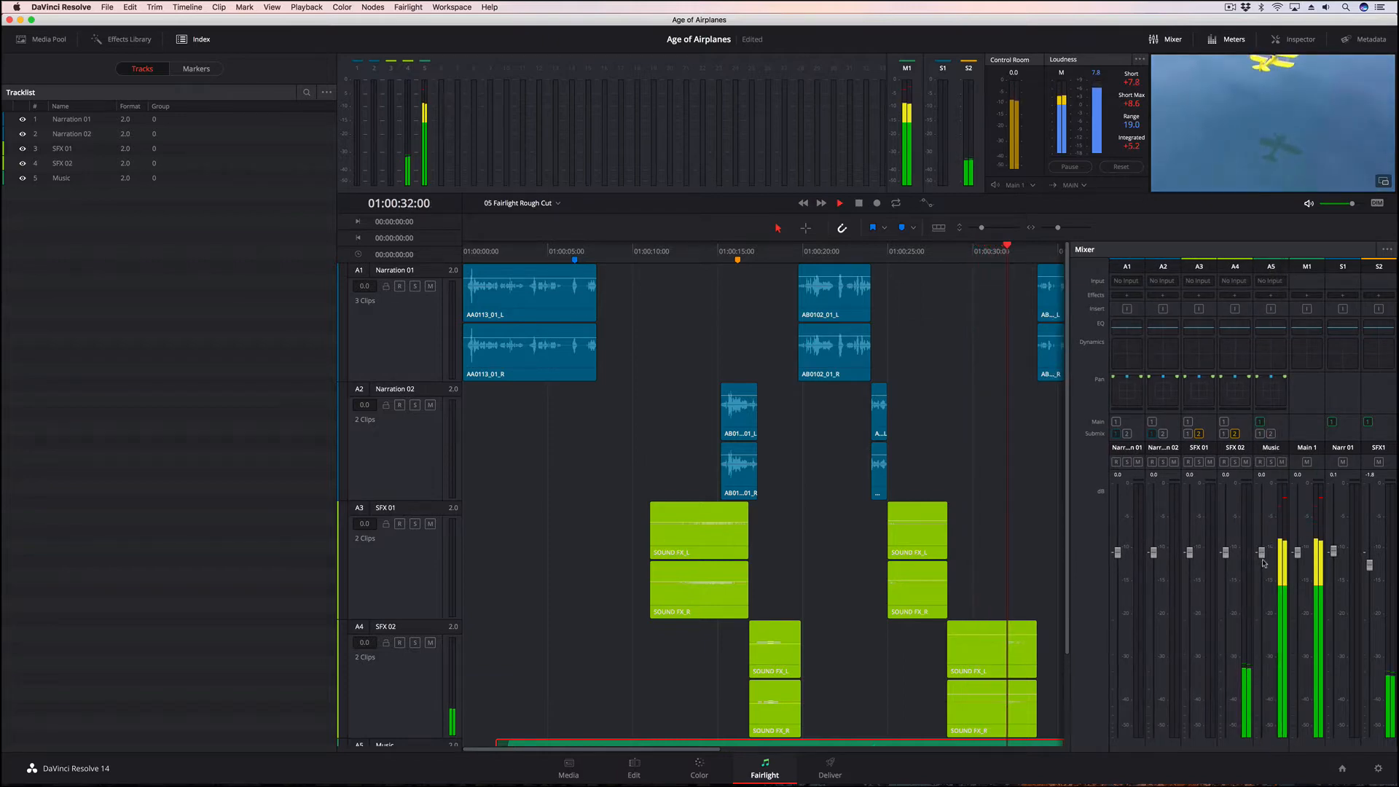
pyautogui.moveTo(1263, 557); pyautogui.dragTo(1265, 615)
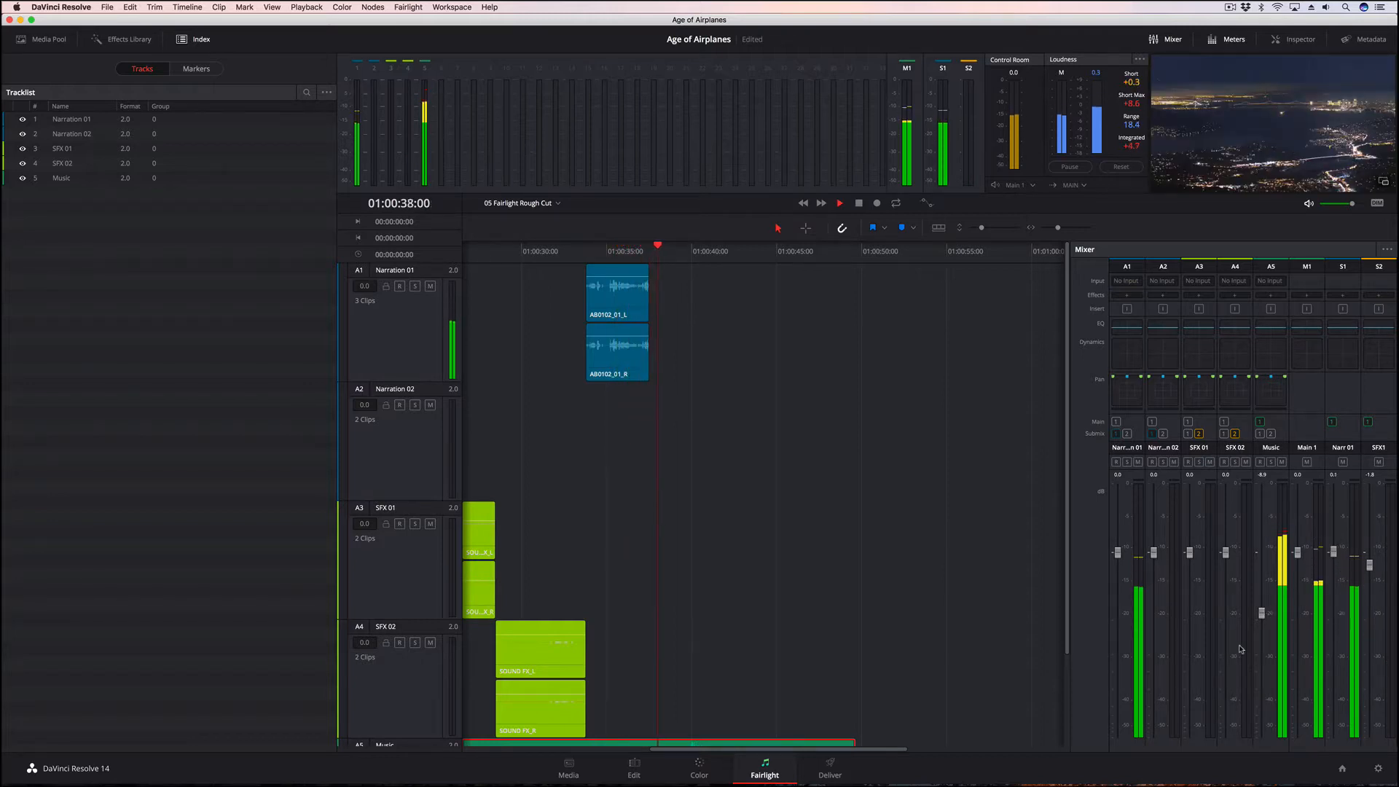
pyautogui.moveTo(1298, 559); pyautogui.dragTo(1299, 584)
pyautogui.press('space')
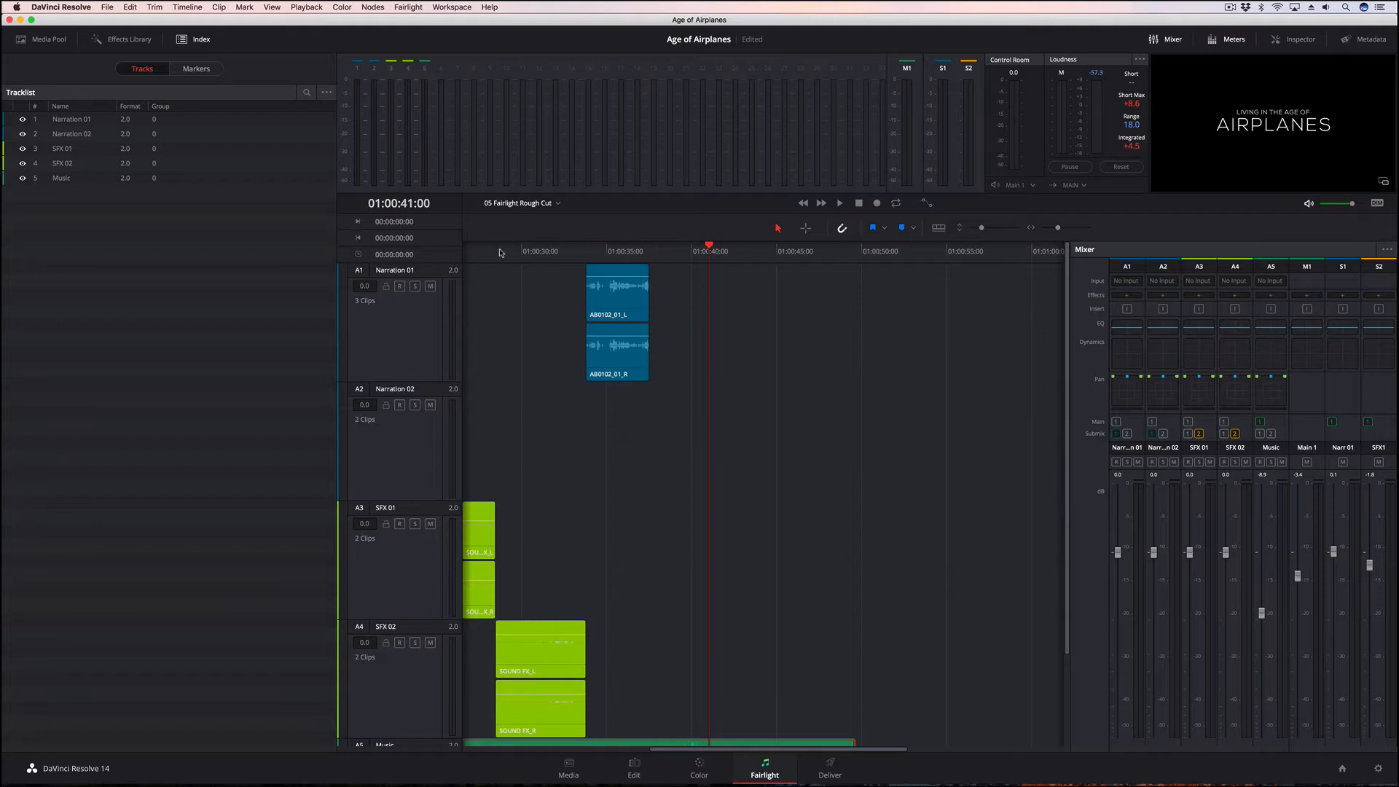
# Reset the loudness meter and play the timeline from the very beginning to measure the mix's integrated loudness
pyautogui.moveTo(500, 253); pyautogui.dragTo(433, 255)
pyautogui.press('space')
pyautogui.press('super+minus')
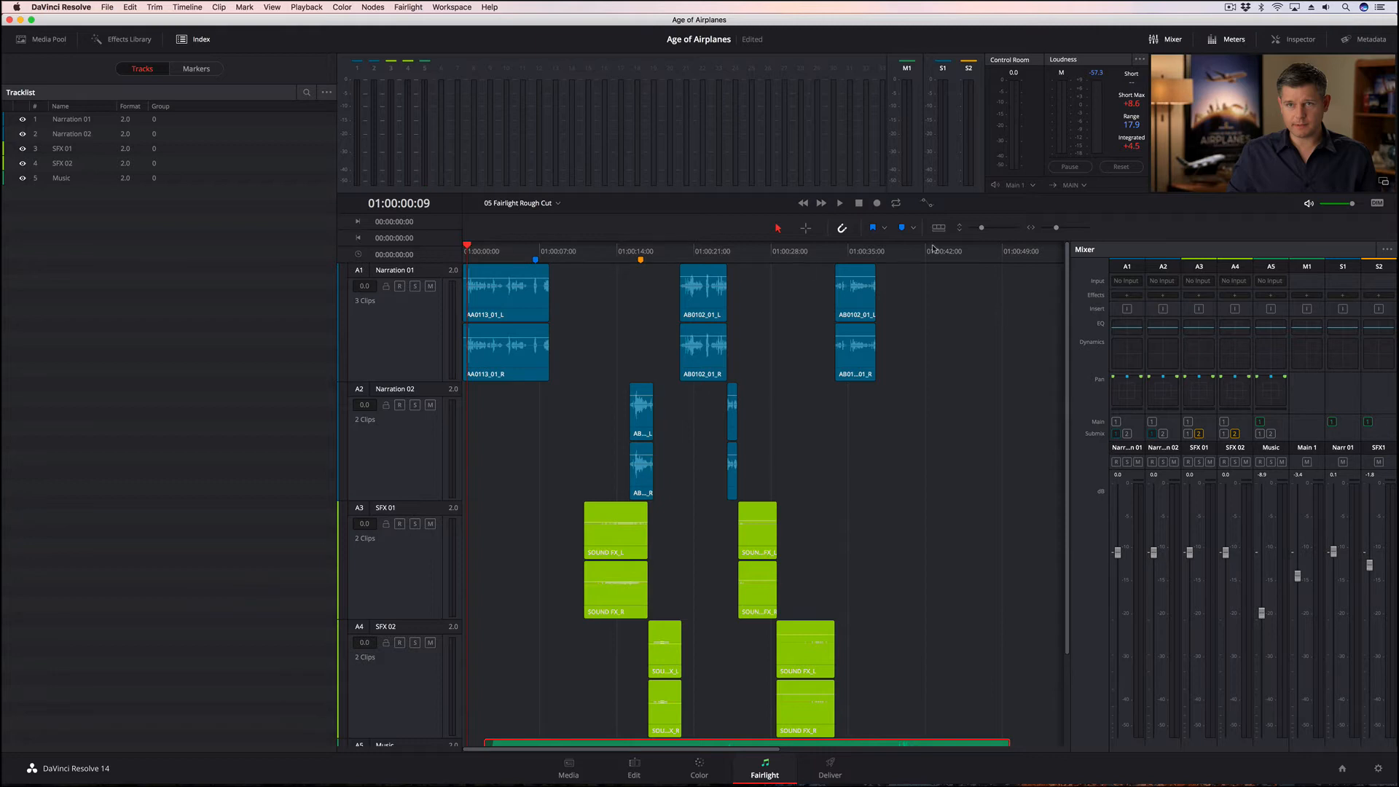
pyautogui.click(1120, 169)
pyautogui.moveTo(468, 247); pyautogui.dragTo(457, 247)
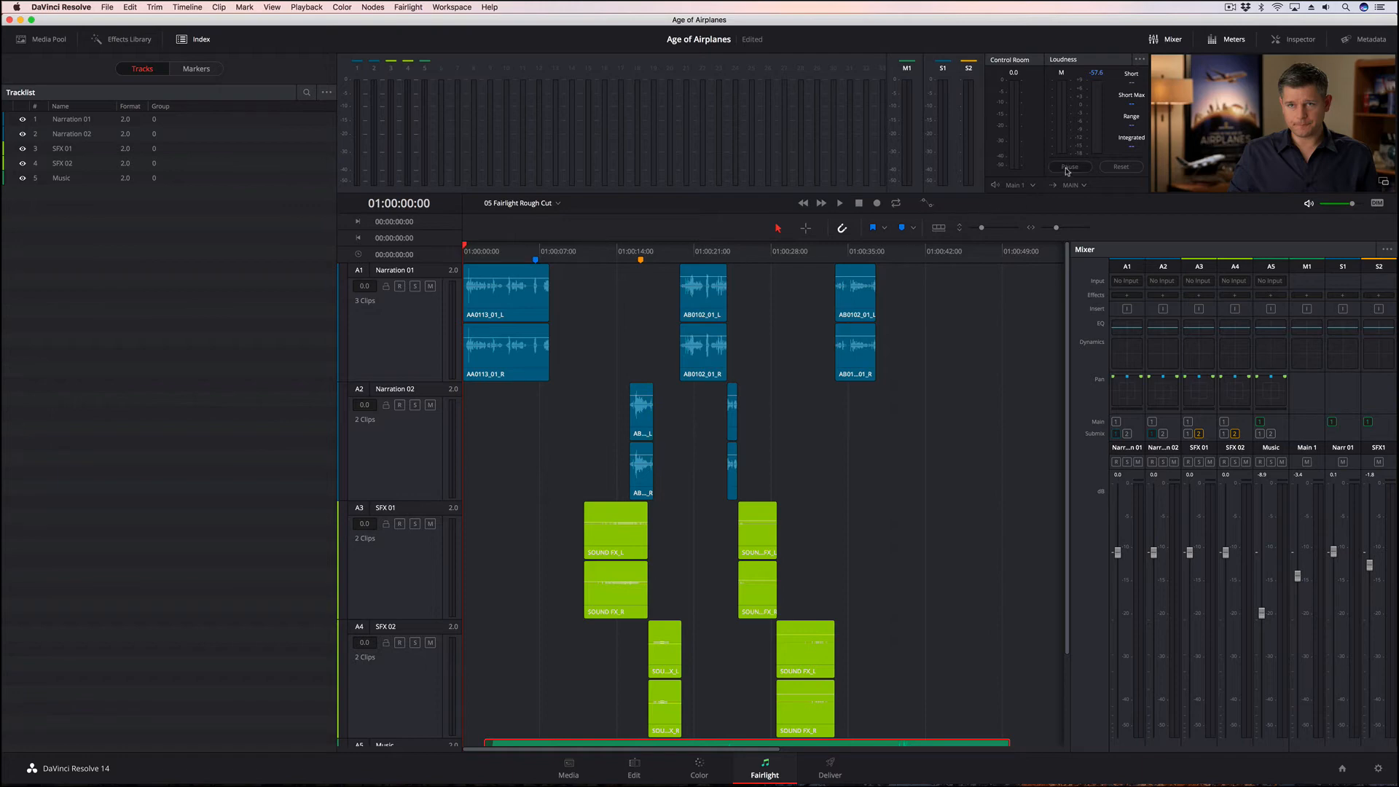
pyautogui.press('space')
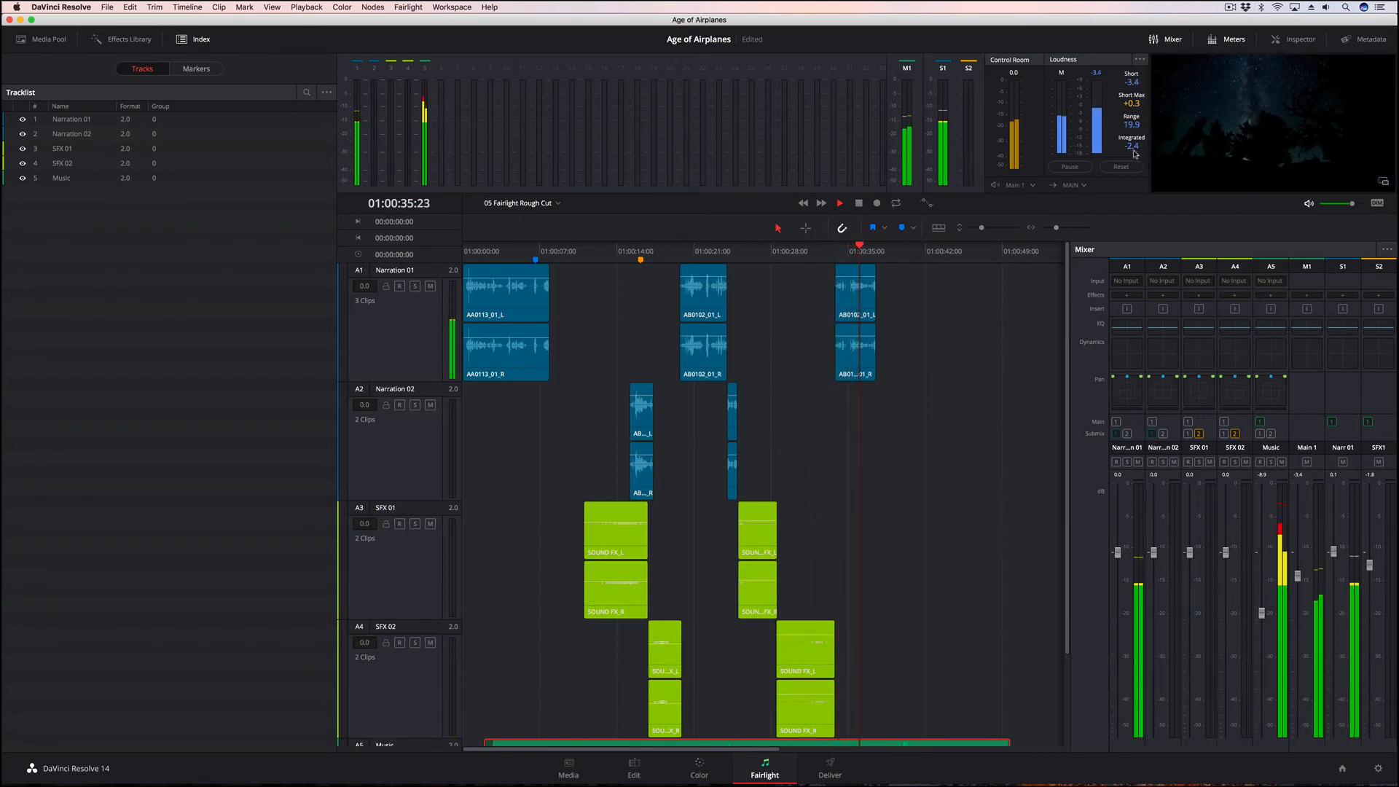
pyautogui.press('space')
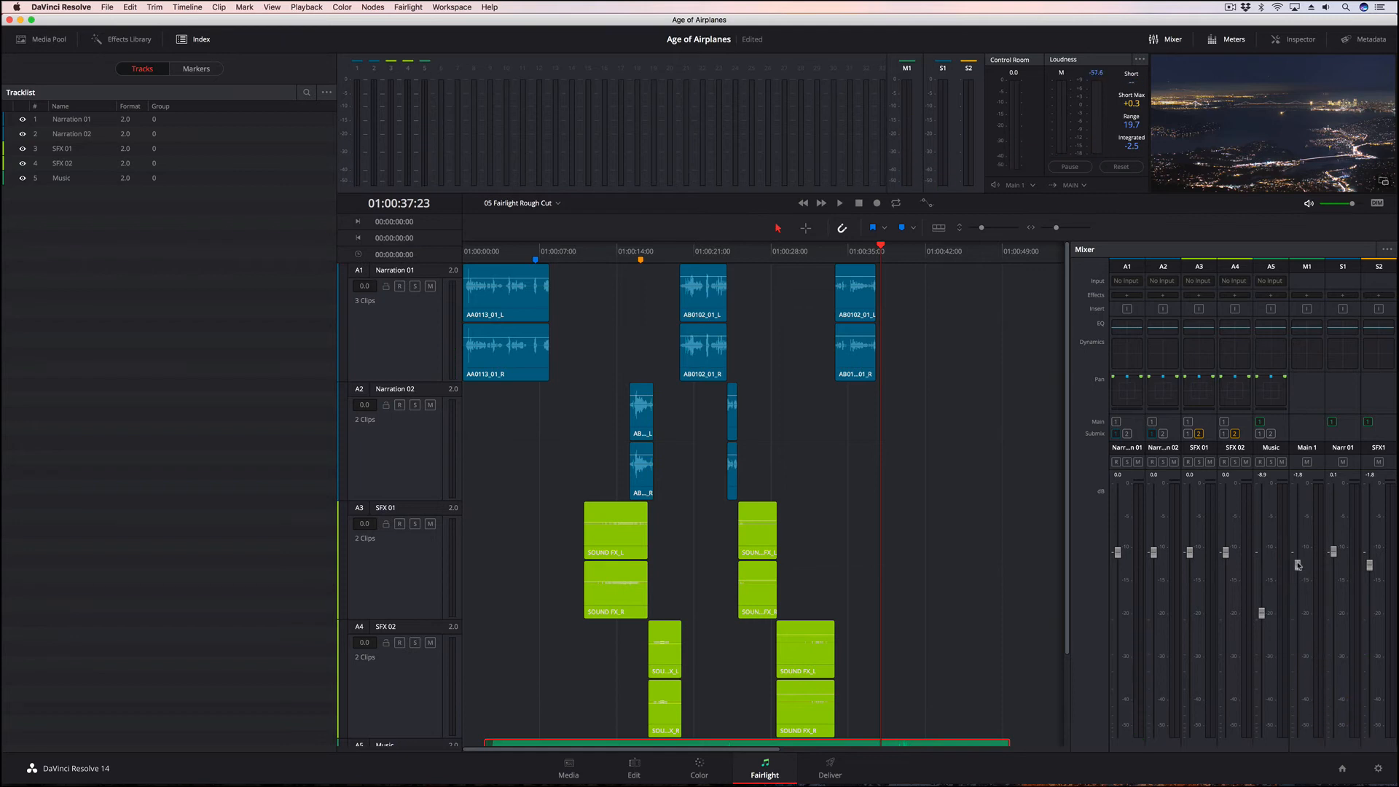
# Raise the Main 1 fader to -0.3, replay the timeline to remeasure its loudness, and reset the loudness meter
pyautogui.moveTo(1299, 565); pyautogui.dragTo(1299, 556)
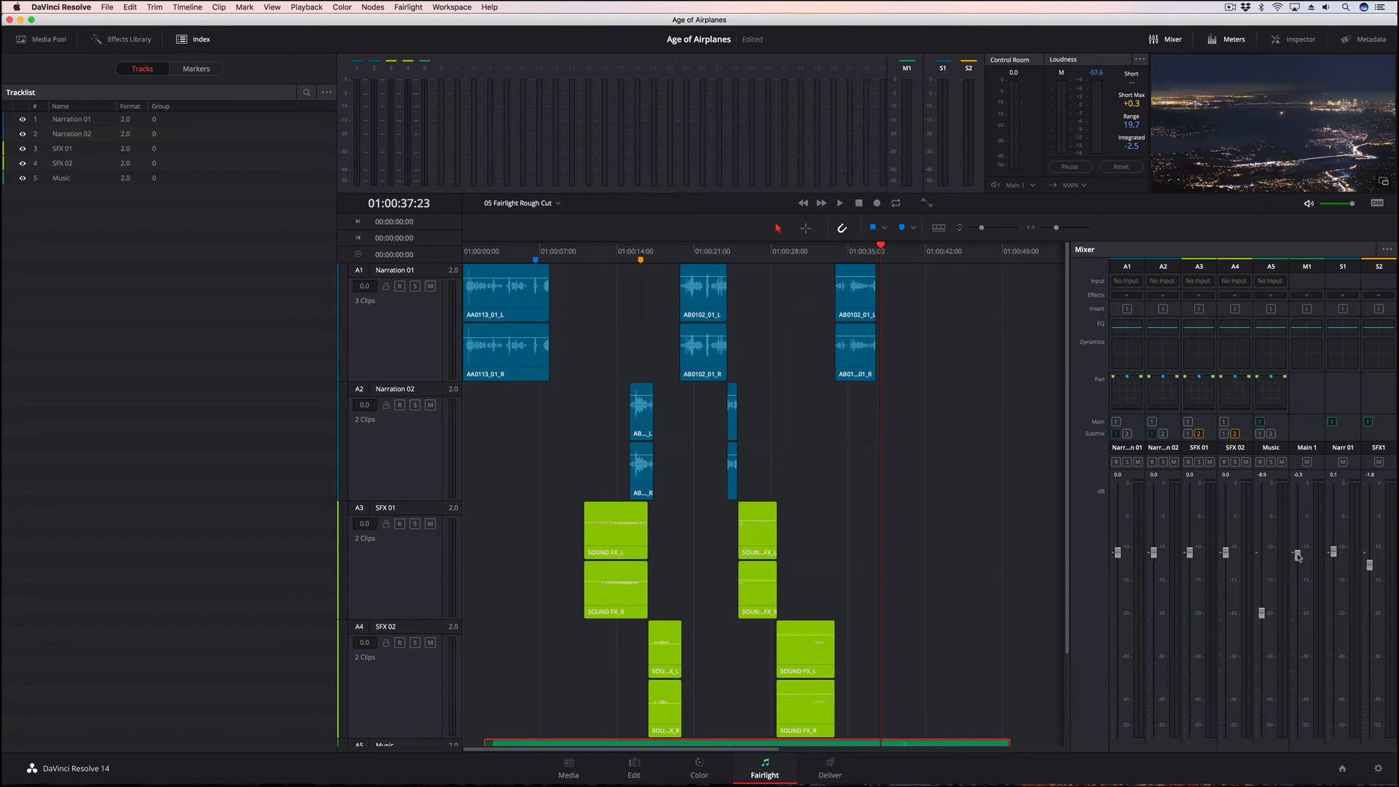
pyautogui.click(1121, 167)
pyautogui.click(543, 251)
pyautogui.press('Home')
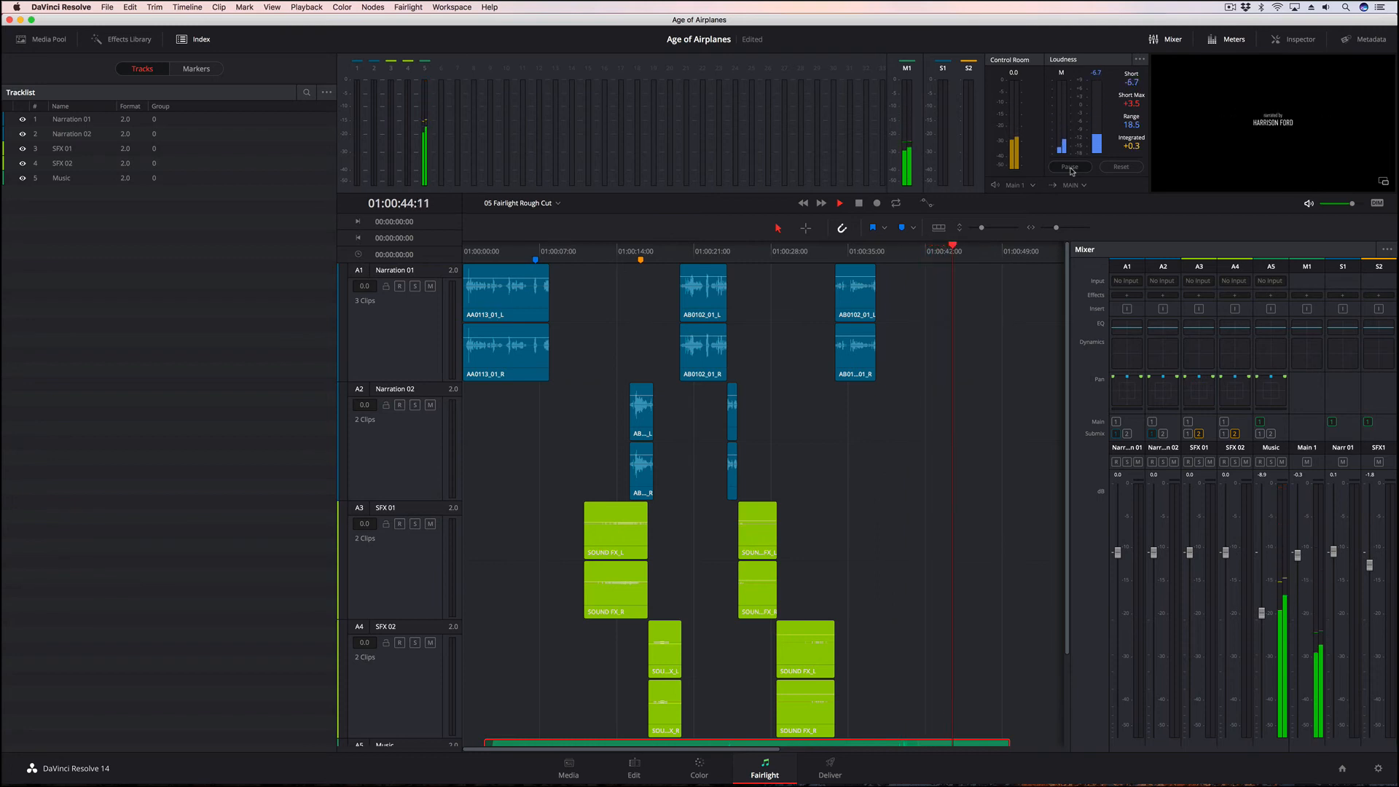
pyautogui.press('space')
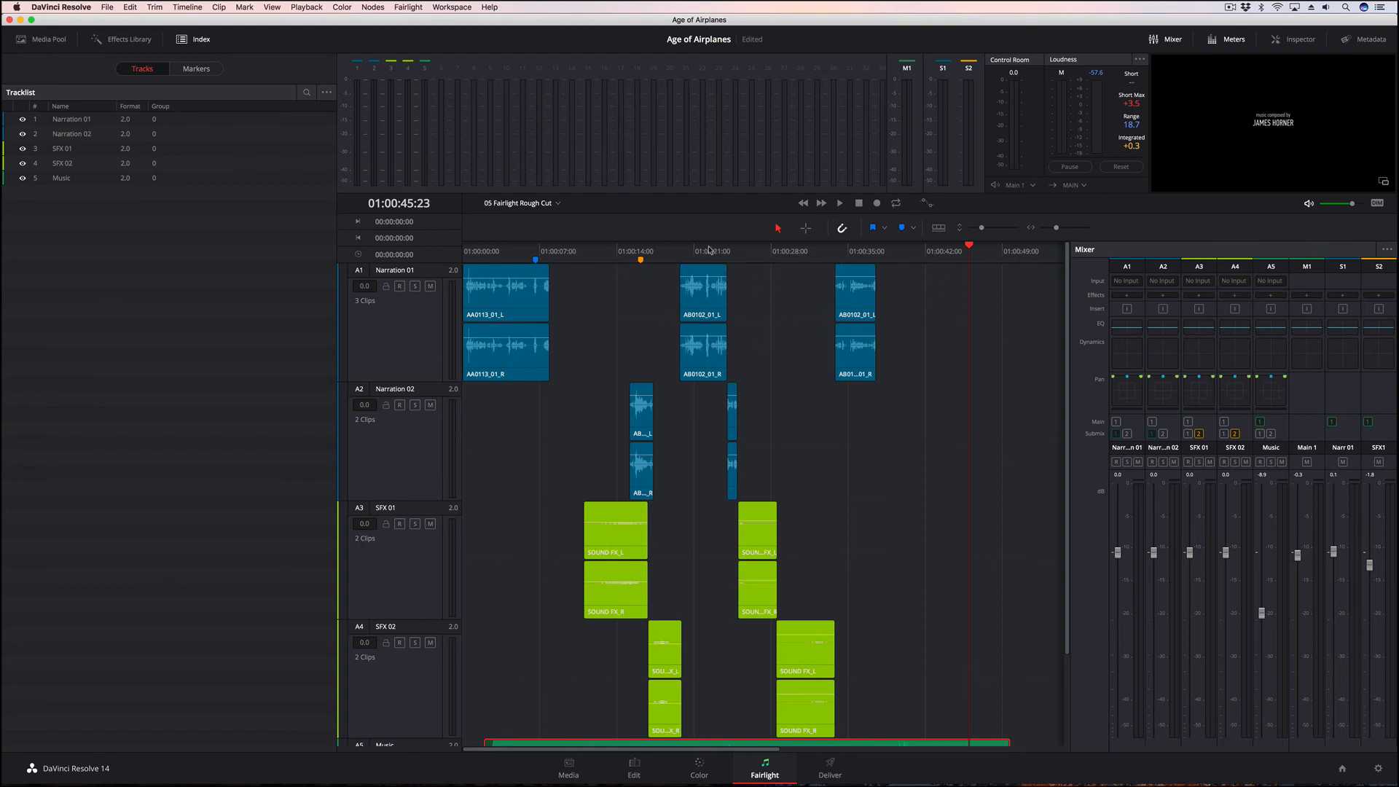
pyautogui.click(1120, 167)
# Bend the fade-in at the start of the Music clip into a curve that rises more gradually
pyautogui.moveTo(499, 252); pyautogui.dragTo(465, 251)
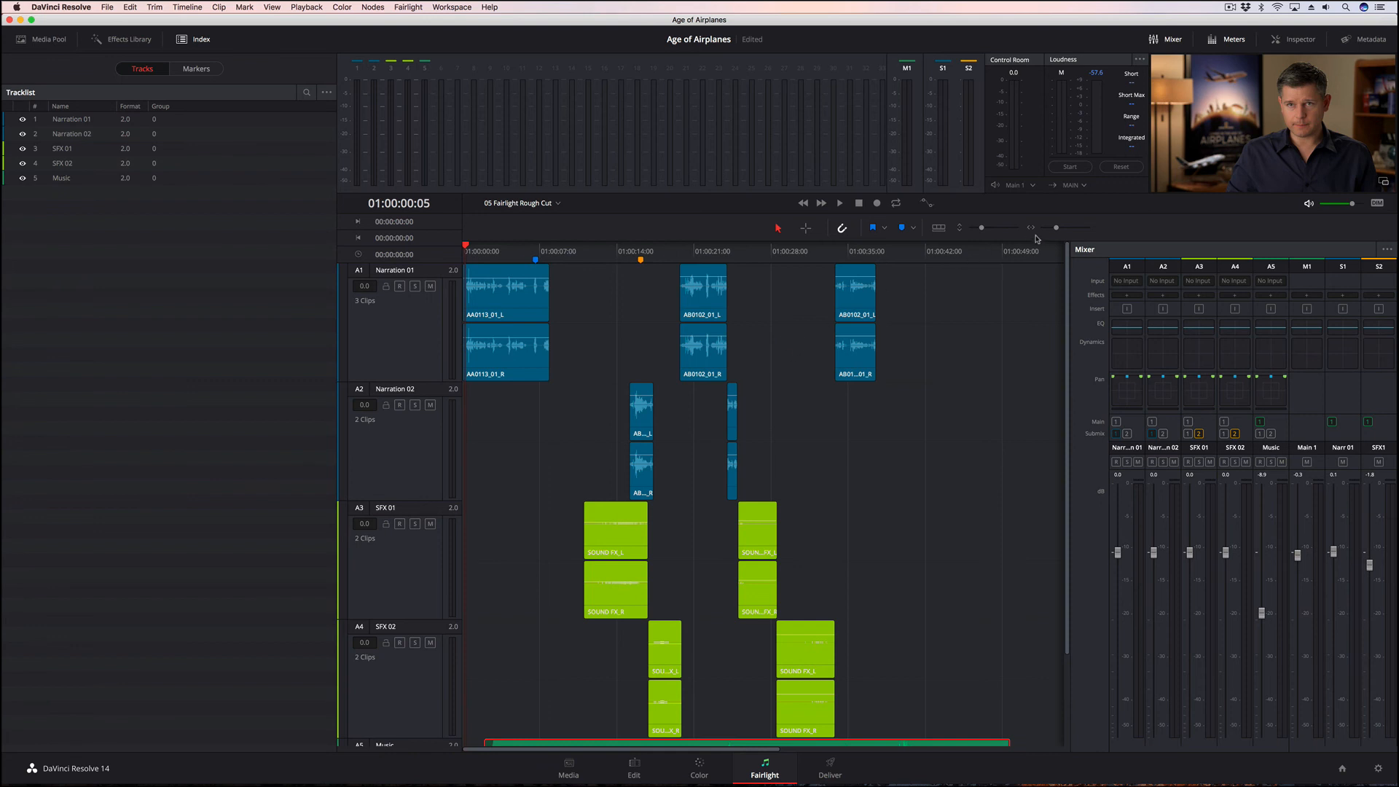
pyautogui.moveTo(1055, 230); pyautogui.dragTo(1065, 228)
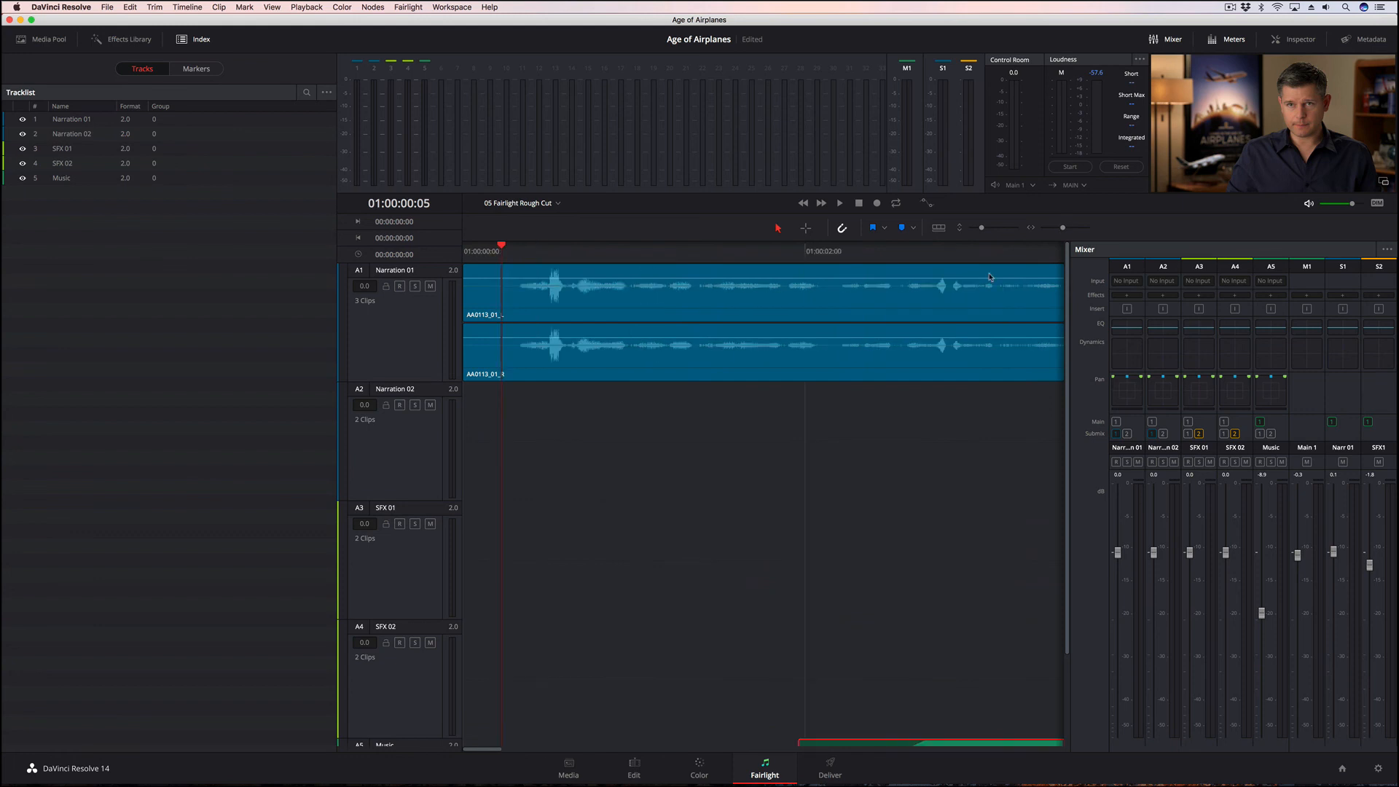
pyautogui.scroll(-3, 772, 476)
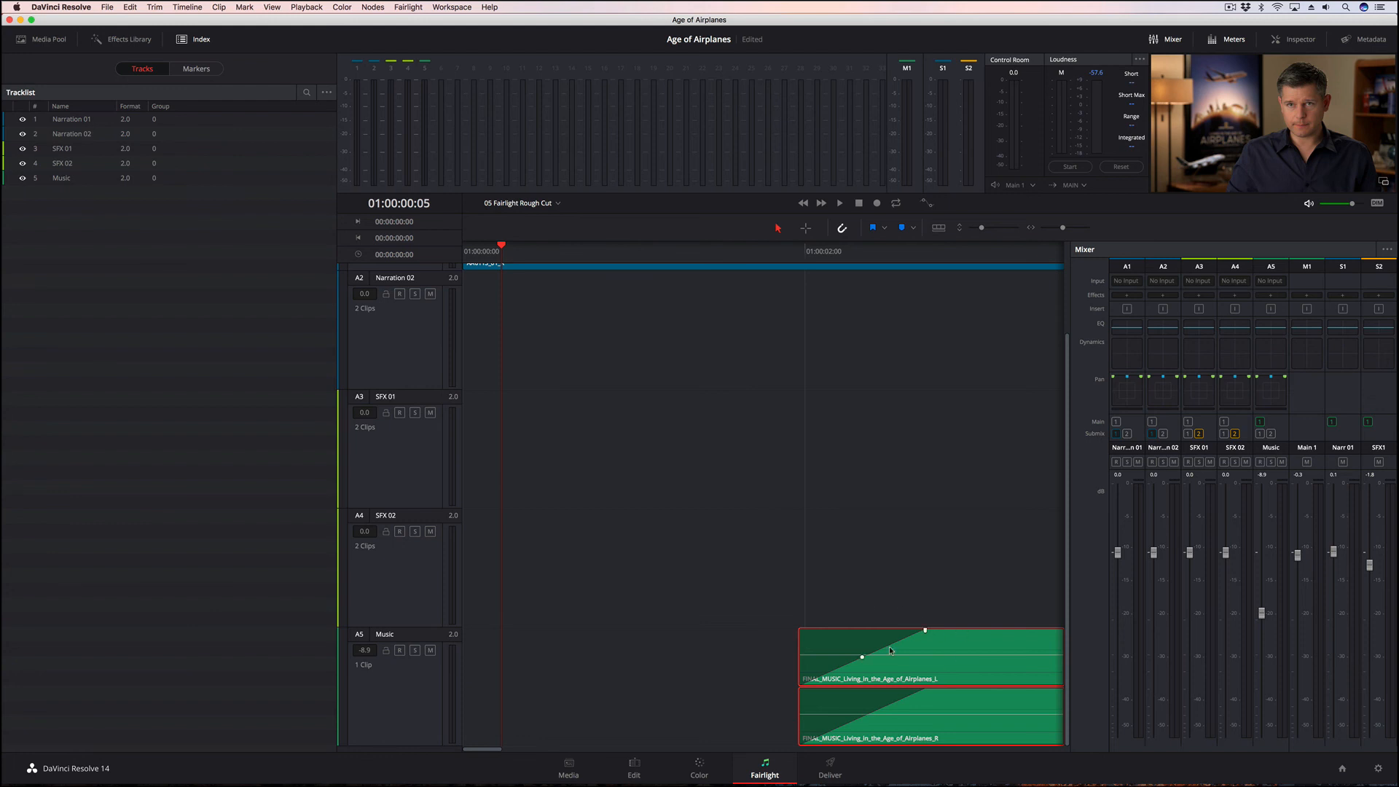
pyautogui.moveTo(863, 659)
pyautogui.mouseDown()
pyautogui.moveTo(864, 645)
pyautogui.moveTo(878, 663)
pyautogui.moveTo(872, 639)
pyautogui.moveTo(891, 662)
pyautogui.mouseUp()
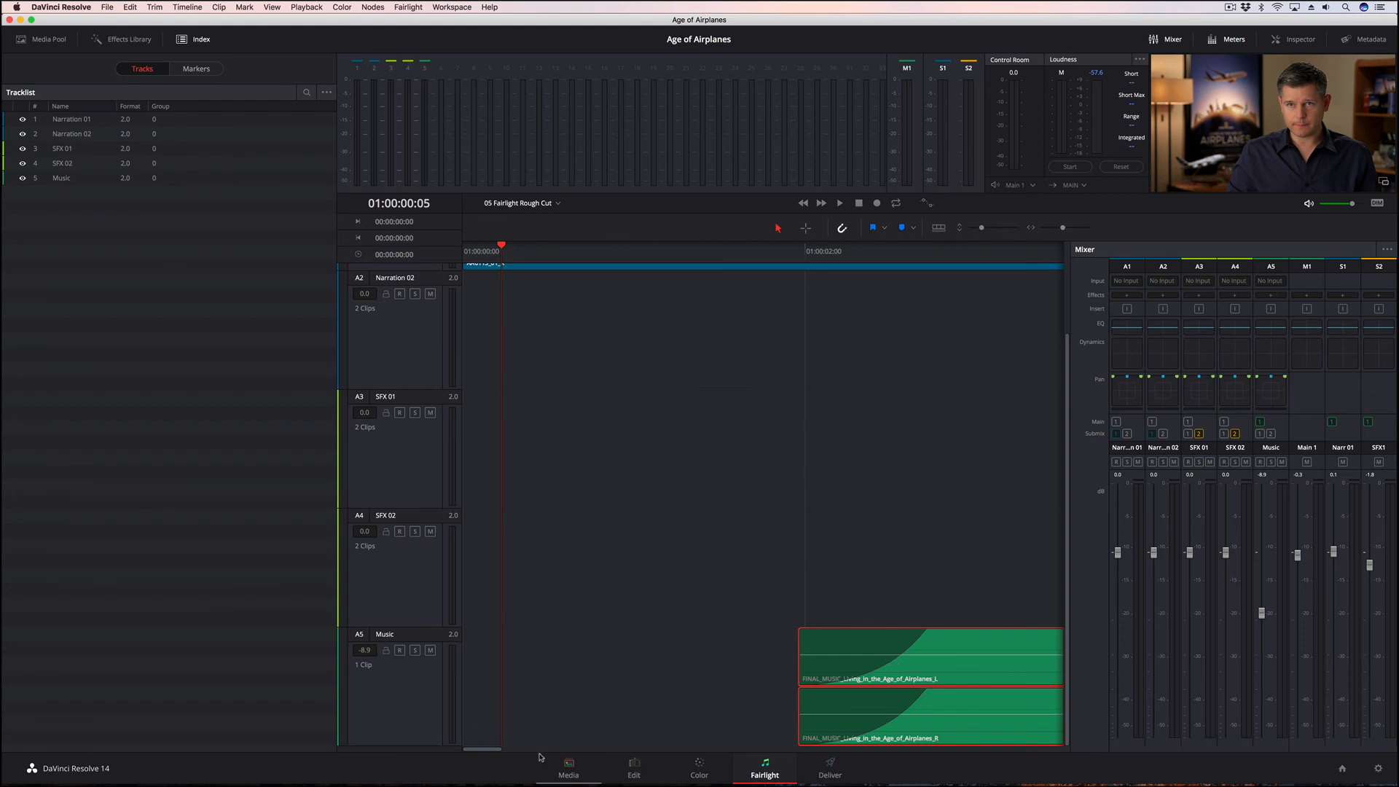
pyautogui.moveTo(497, 749); pyautogui.dragTo(569, 749)
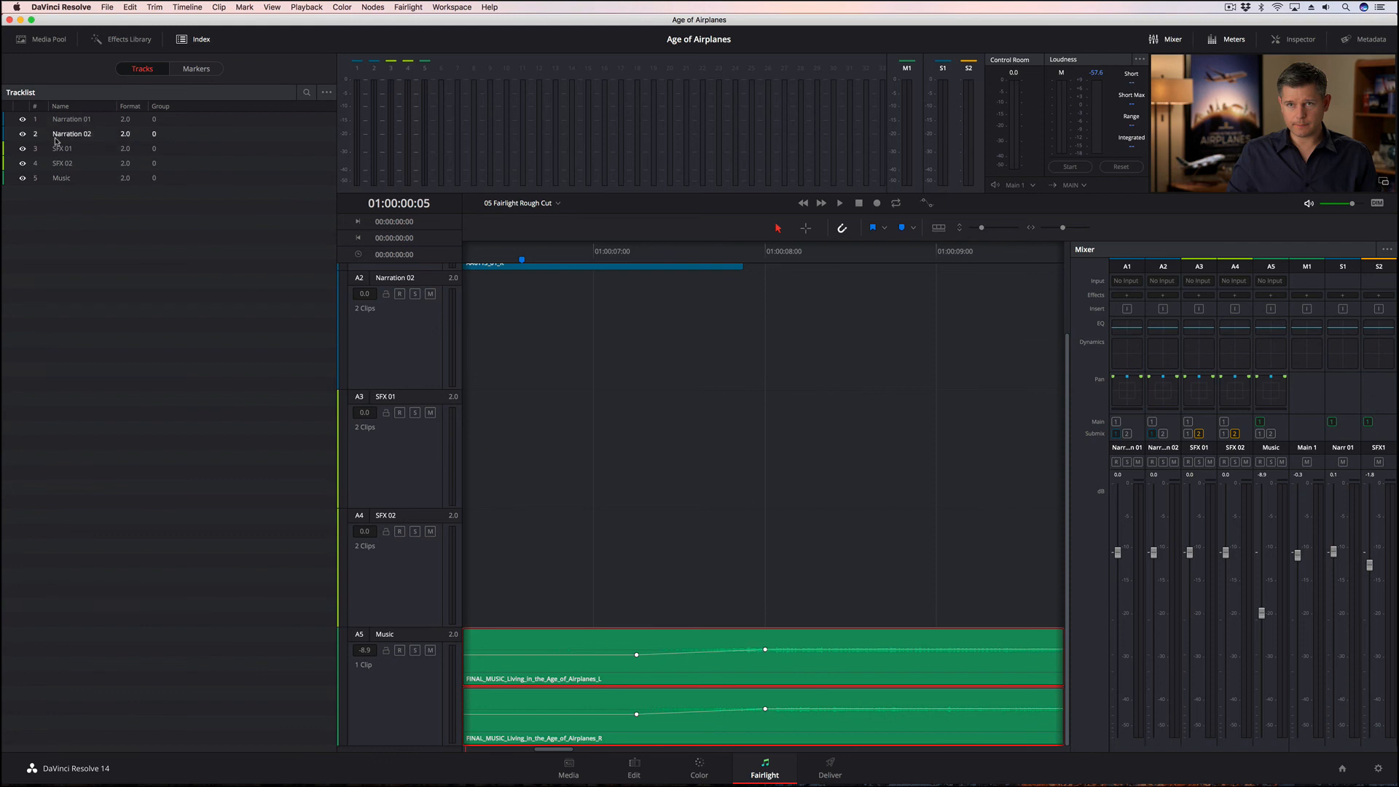
pyautogui.click(412, 6)
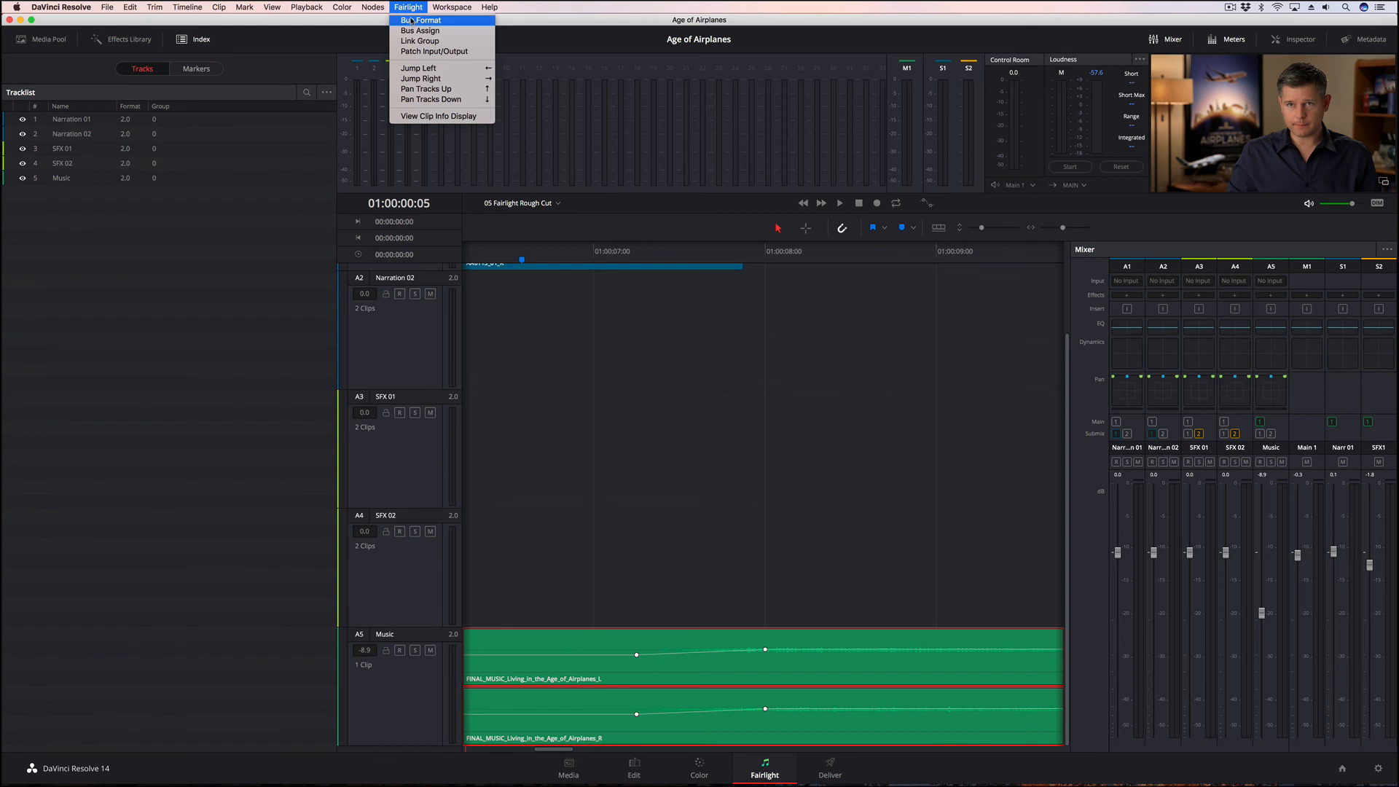
pyautogui.click(793, 344)
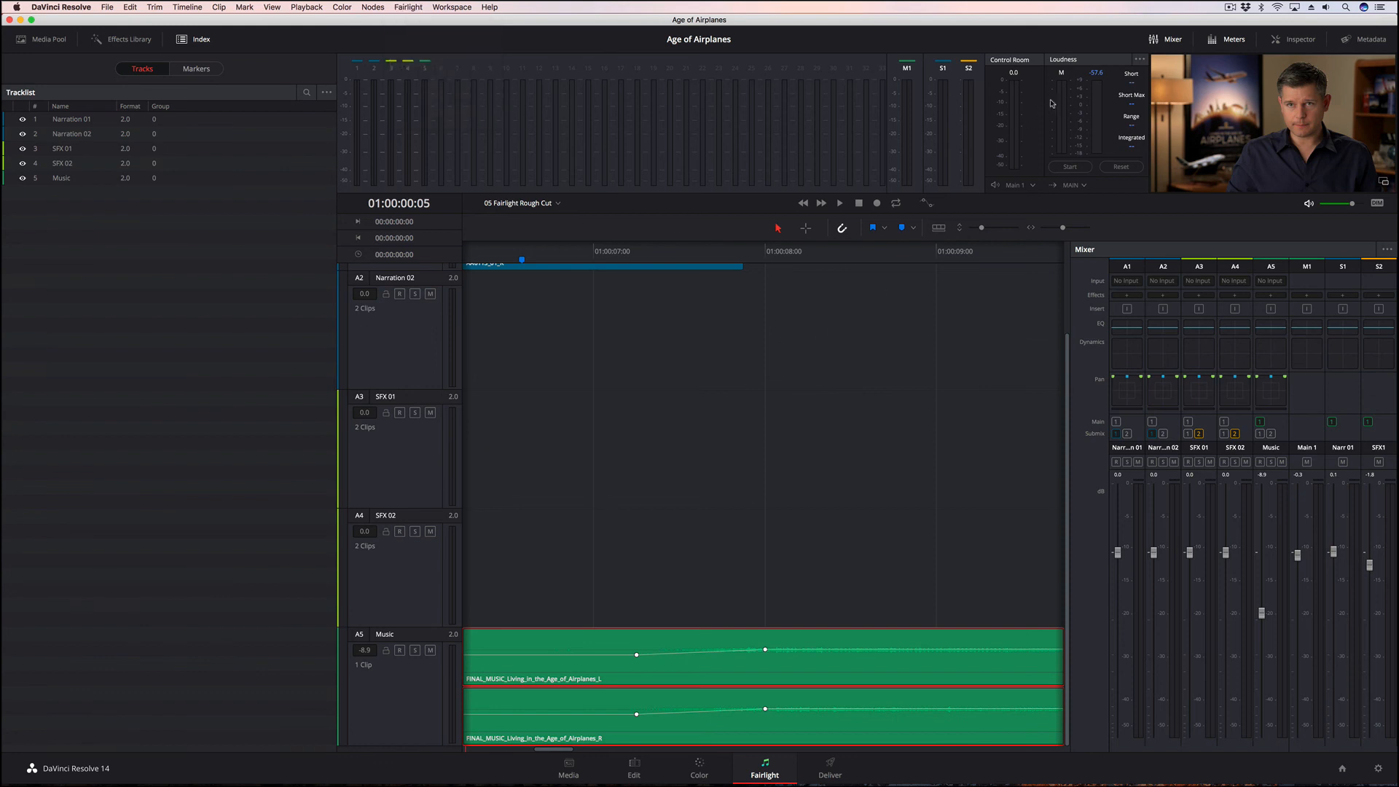